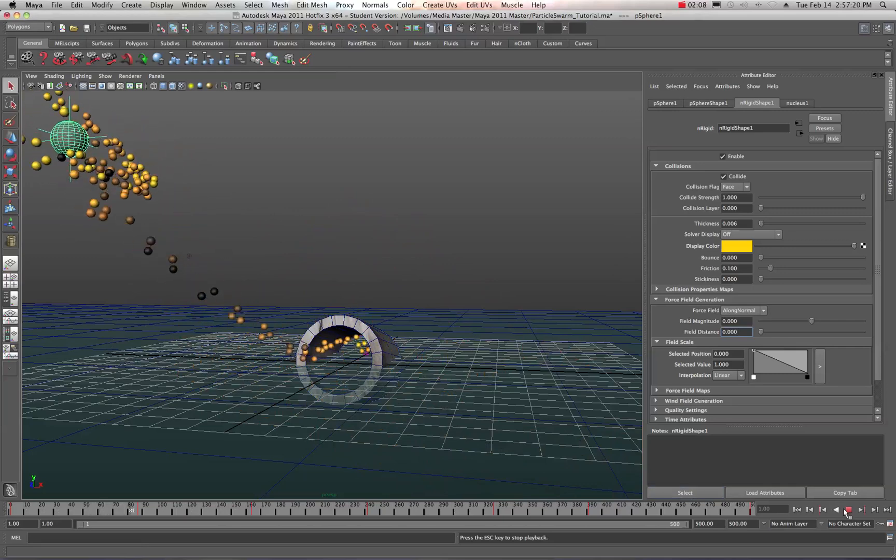
# - Select the nParticle swarm and examine its nParticleShape1 settings, from color and shading back through emission, dynamics and collisions to lifespan
pyautogui.click(148, 263)
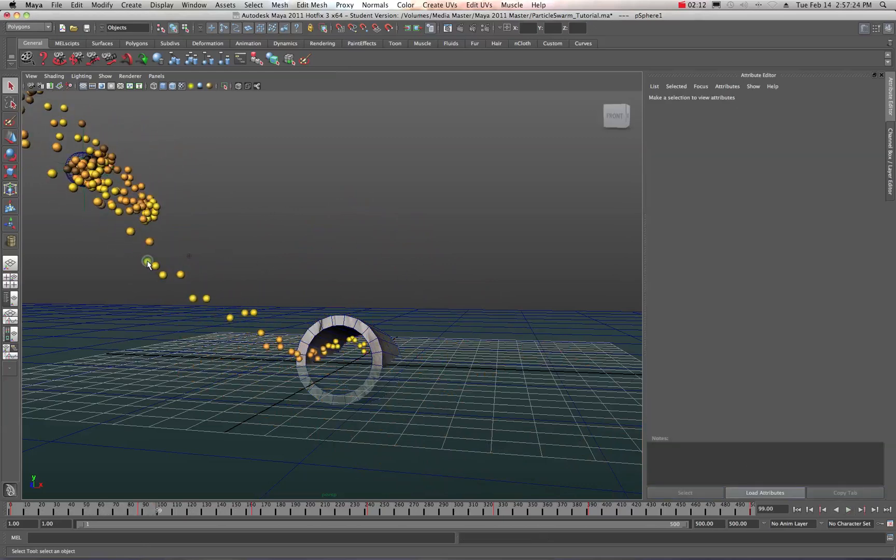
pyautogui.click(152, 210)
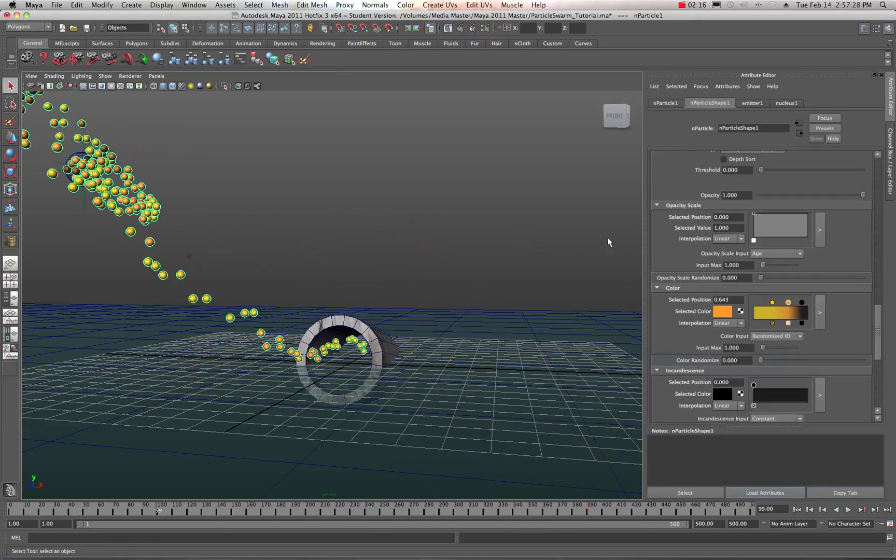
pyautogui.scroll(1, 680, 201)
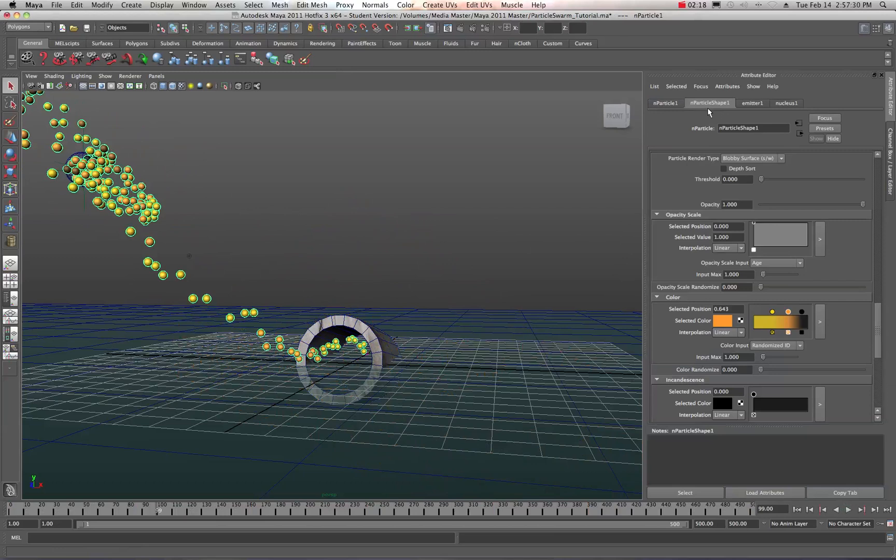
pyautogui.scroll(10, 688, 189)
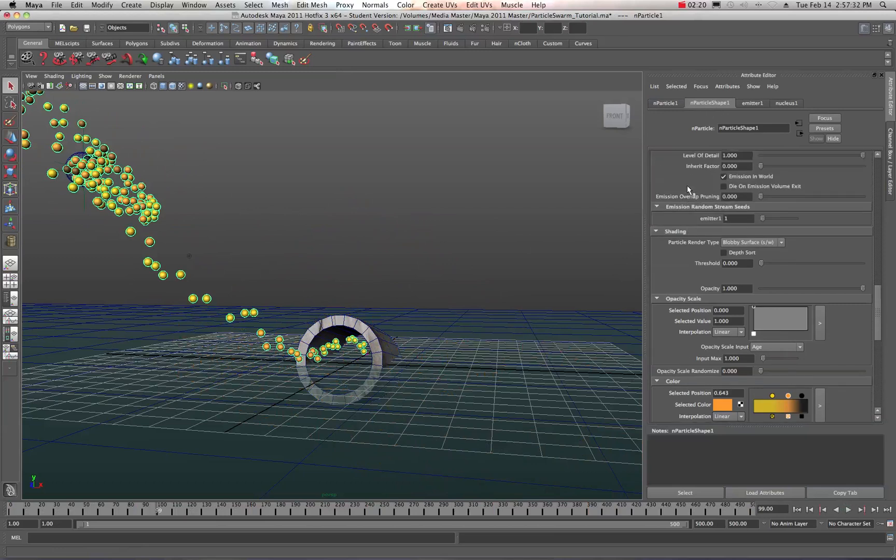
pyautogui.scroll(15, 688, 189)
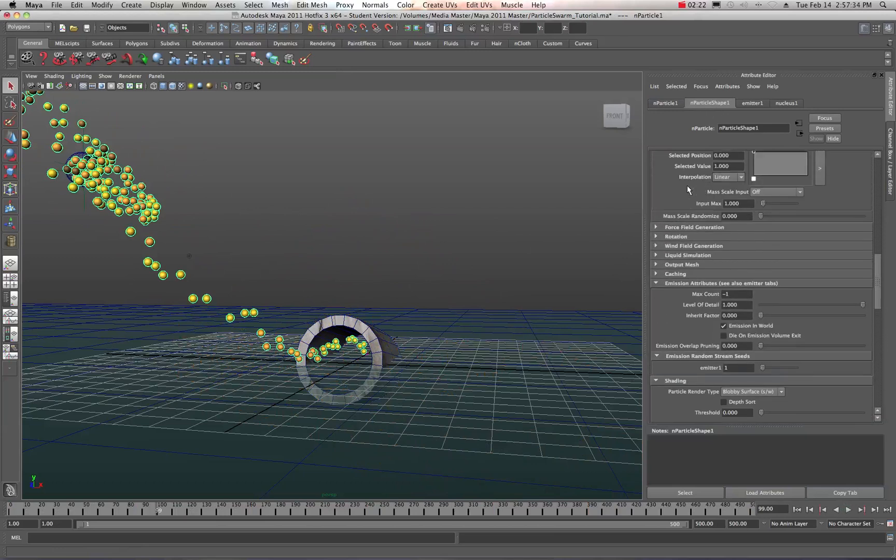
pyautogui.scroll(11, 687, 190)
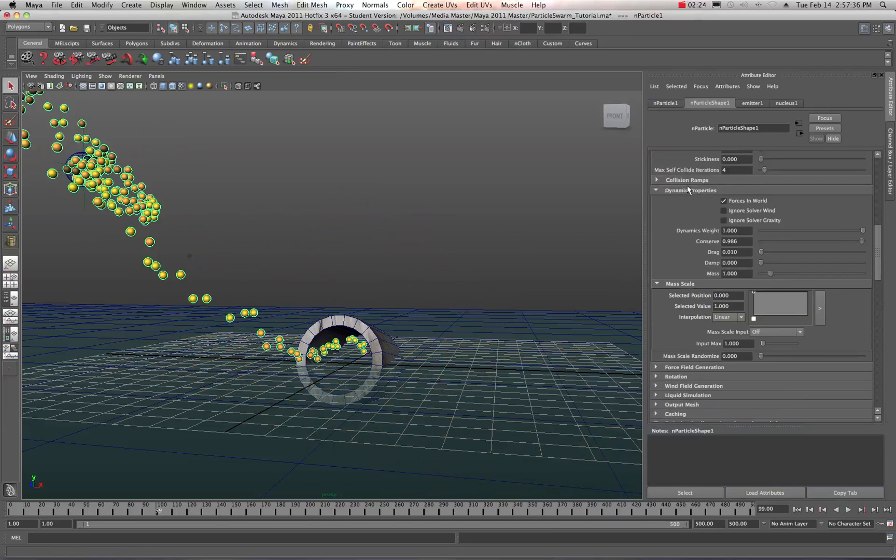
pyautogui.scroll(12, 687, 189)
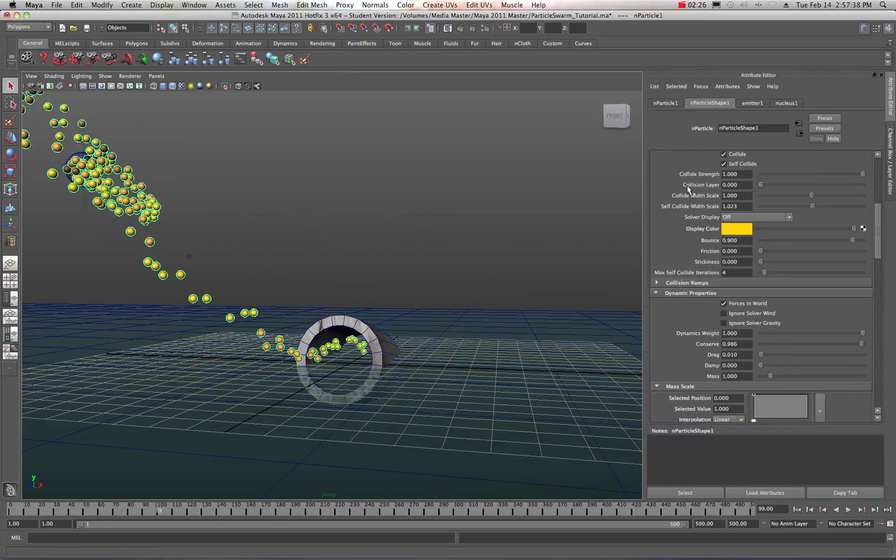
pyautogui.scroll(3, 687, 189)
pyautogui.scroll(4, 688, 190)
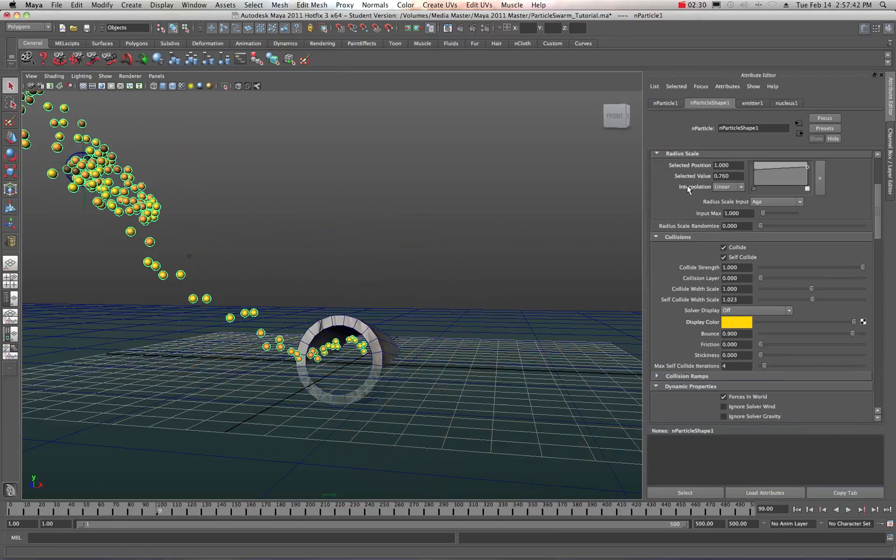
pyautogui.scroll(5, 687, 189)
pyautogui.scroll(7, 688, 189)
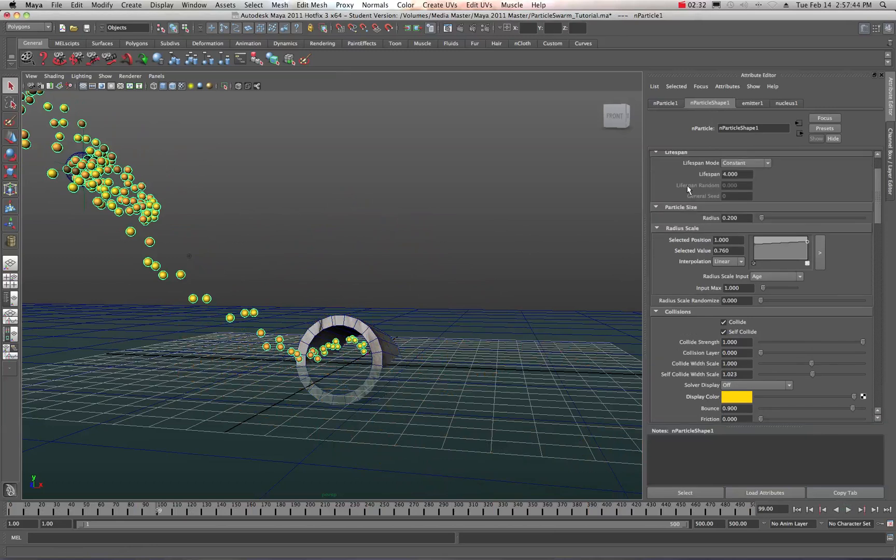
pyautogui.scroll(1, 687, 188)
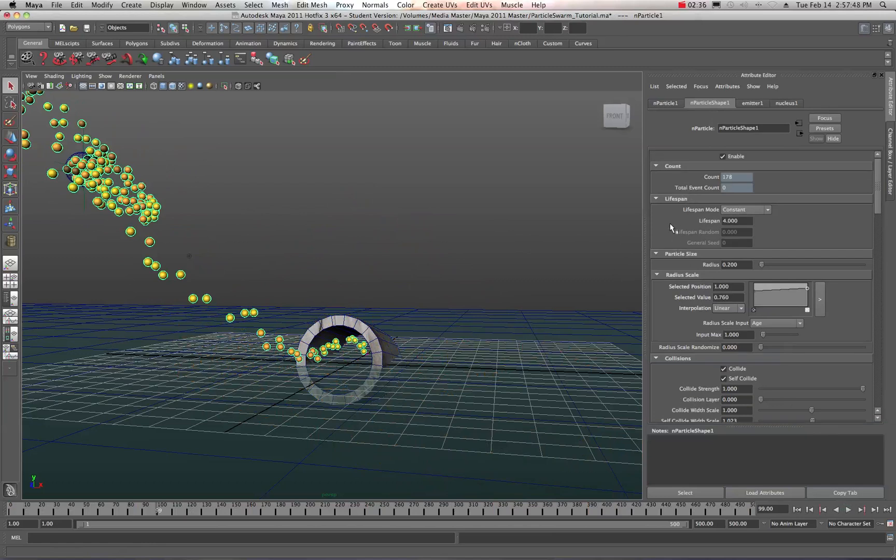
pyautogui.scroll(-3, 670, 223)
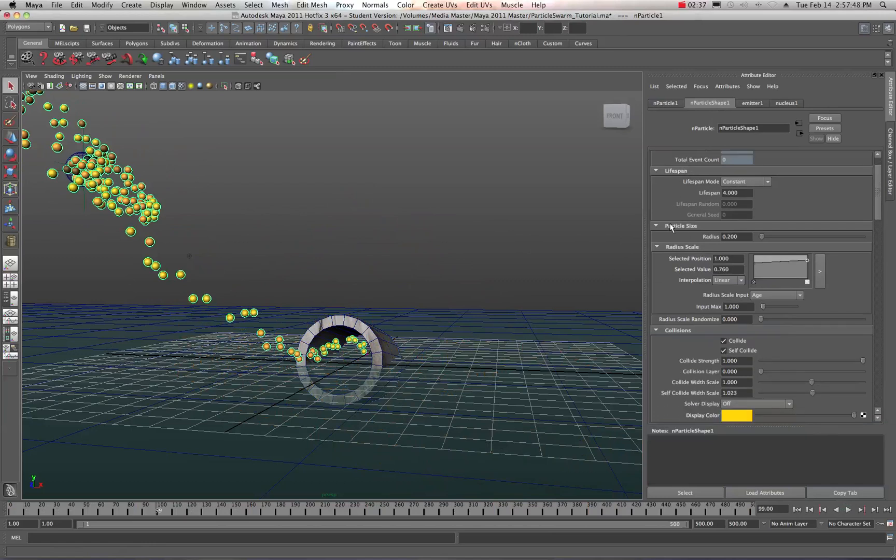
# - Examine the nucleus1 gravity, wind and ground plane settings and play the particle simulation with them
pyautogui.click(782, 102)
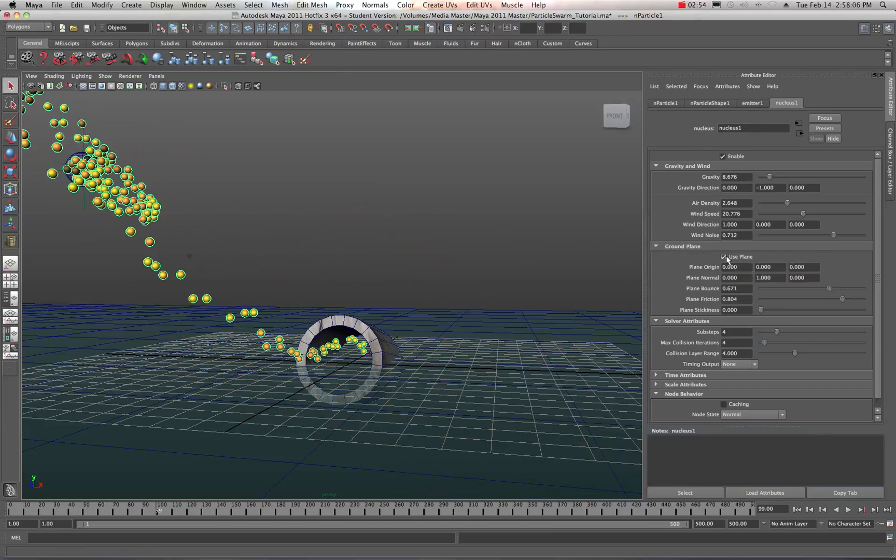
pyautogui.click(849, 509)
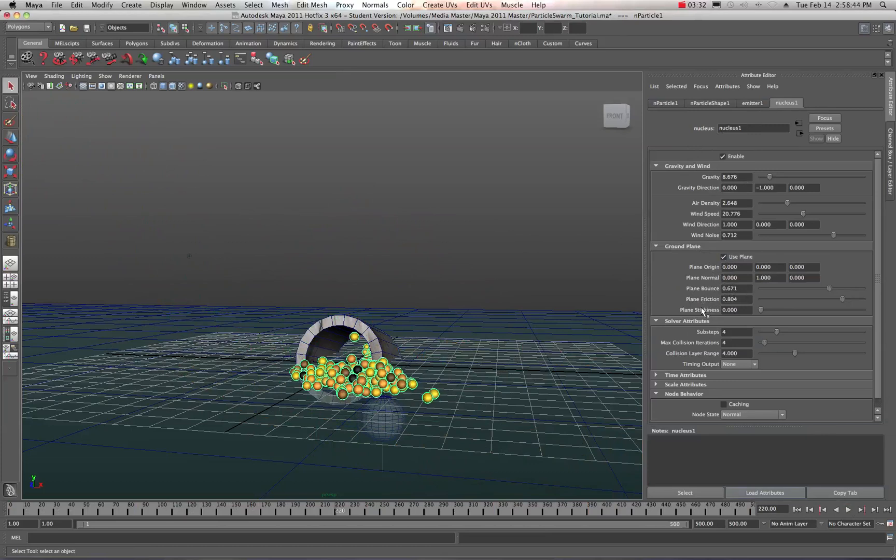
pyautogui.click(849, 512)
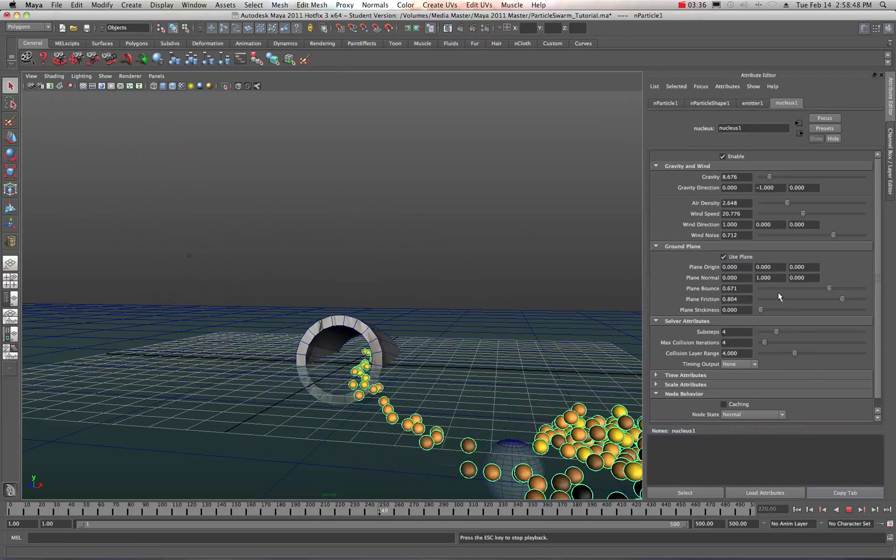
# - Turn off Use Plane on nucleus1 to preview the simulation without a ground plane, and turn it back on
pyautogui.click(724, 257)
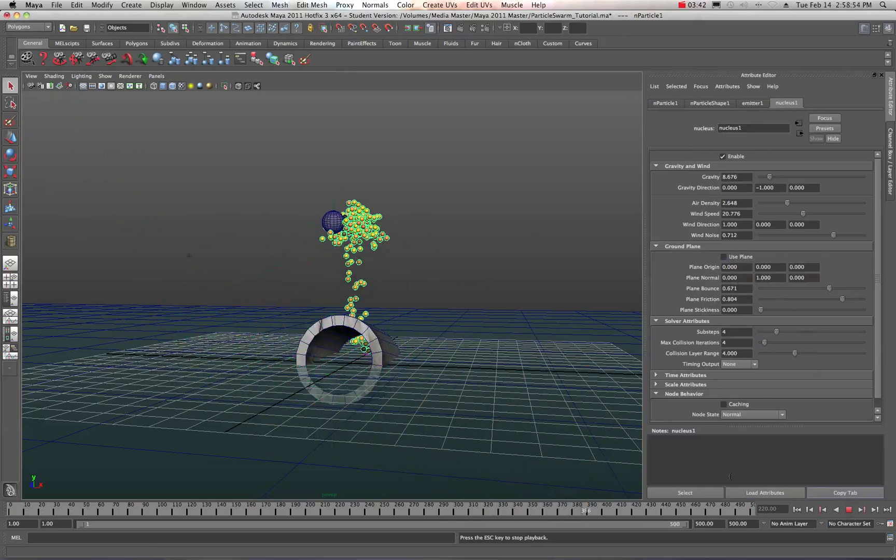
pyautogui.click(848, 510)
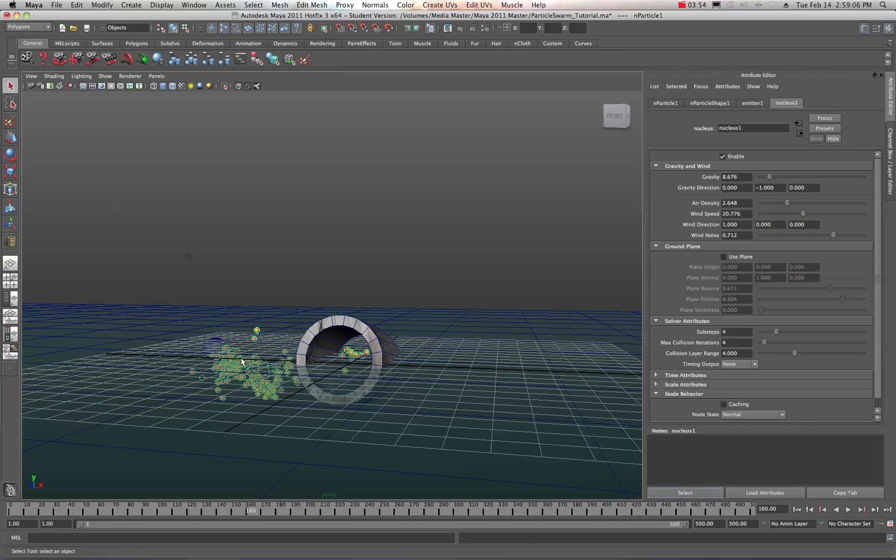
pyautogui.scroll(5, 228, 387)
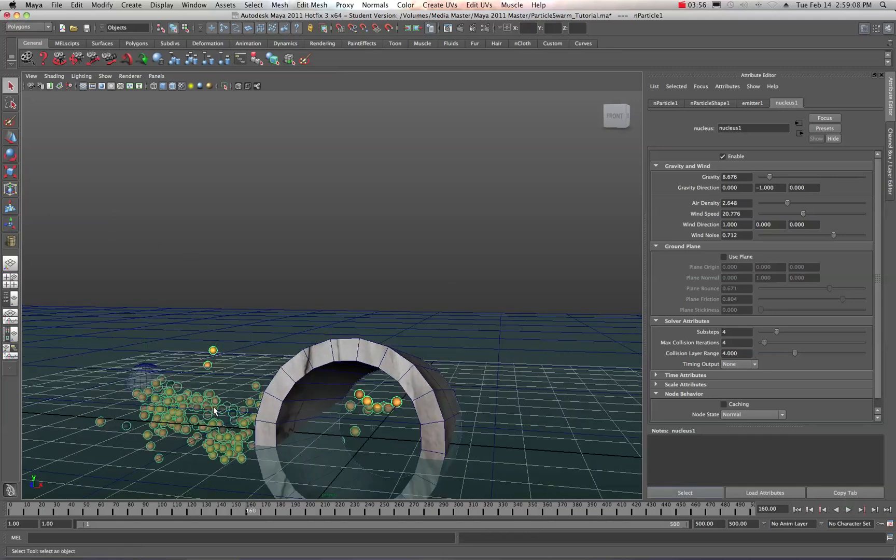
pyautogui.scroll(-2, 166, 402)
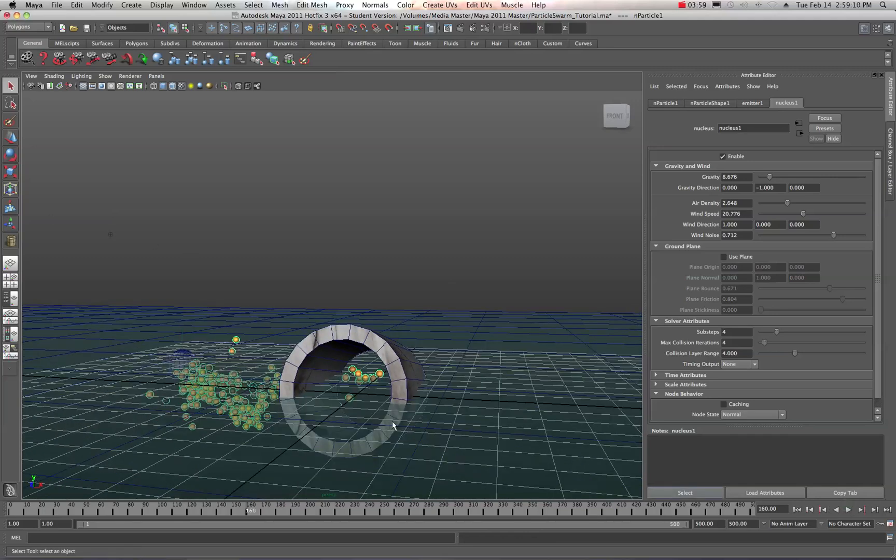
pyautogui.click(849, 510)
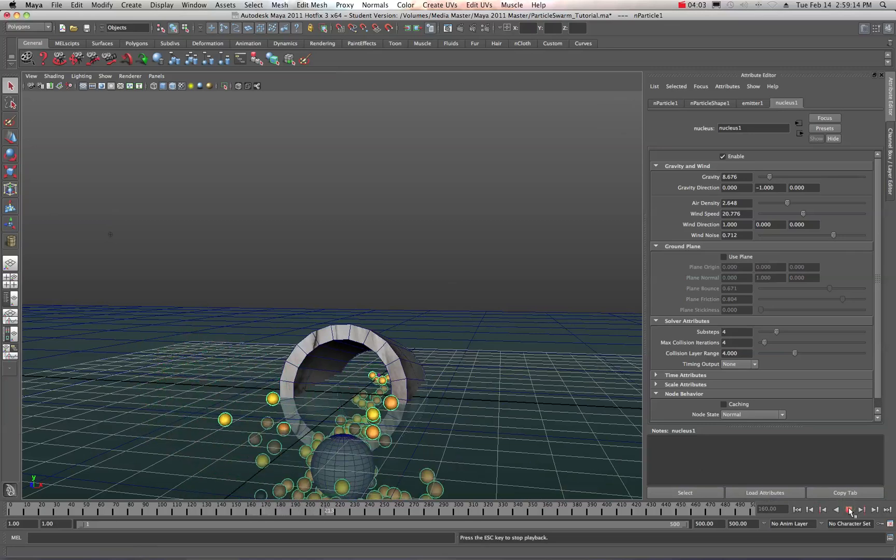
pyautogui.scroll(-2, 422, 377)
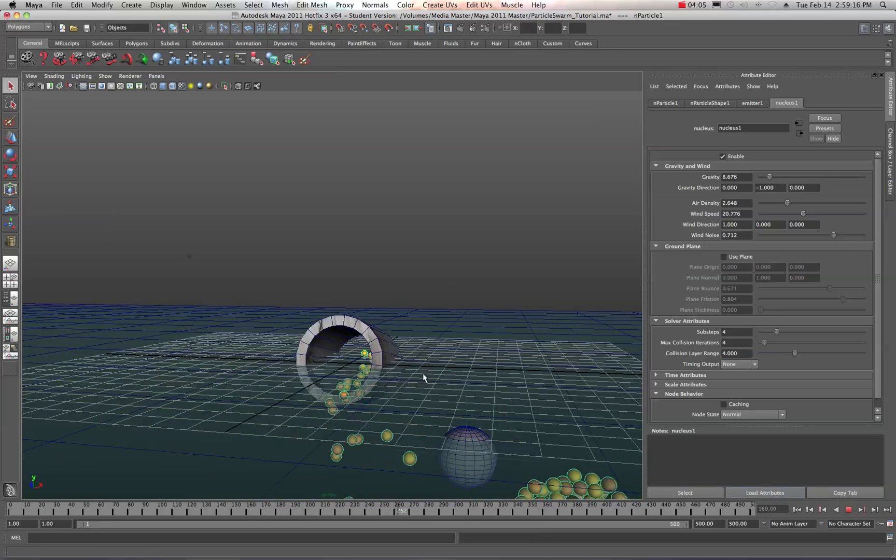
pyautogui.scroll(-3, 424, 375)
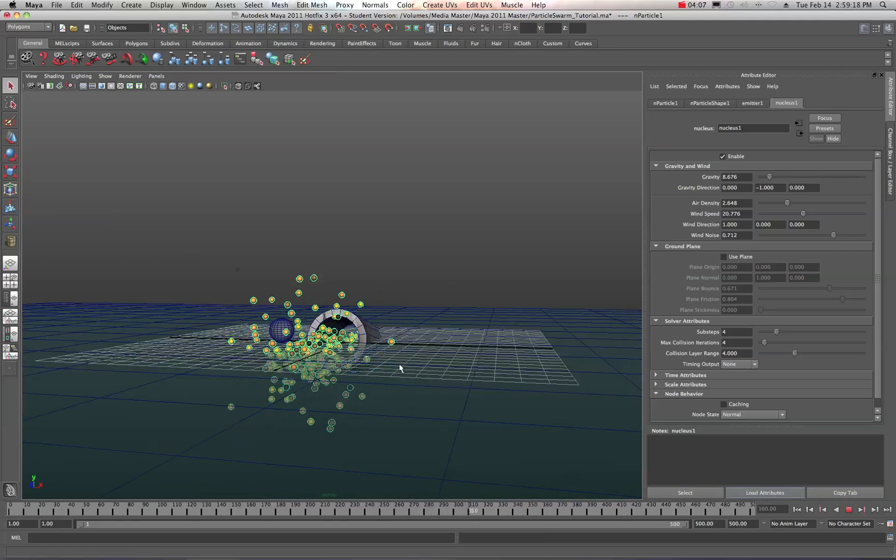
pyautogui.click(849, 509)
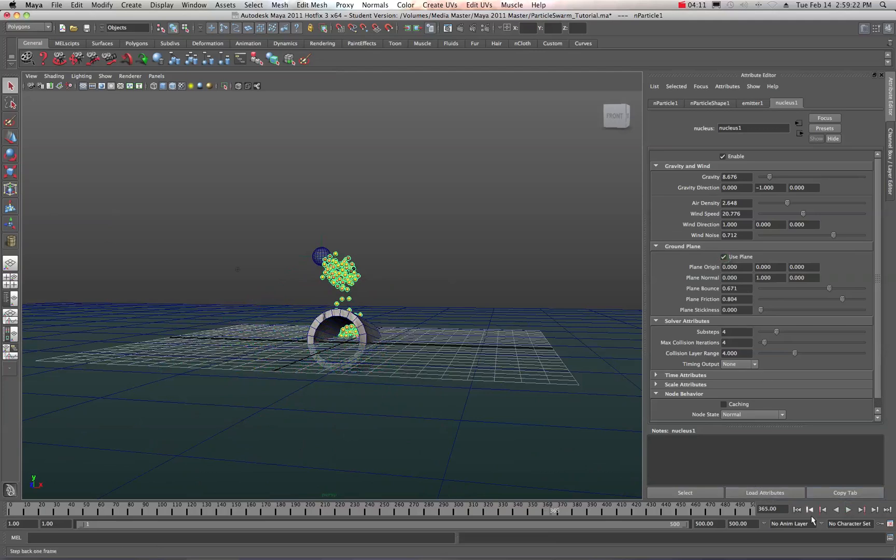
# - Replay the simulation from frame 1 to watch the particles collide with the ground plane, and stop it around frame 221
pyautogui.click(797, 510)
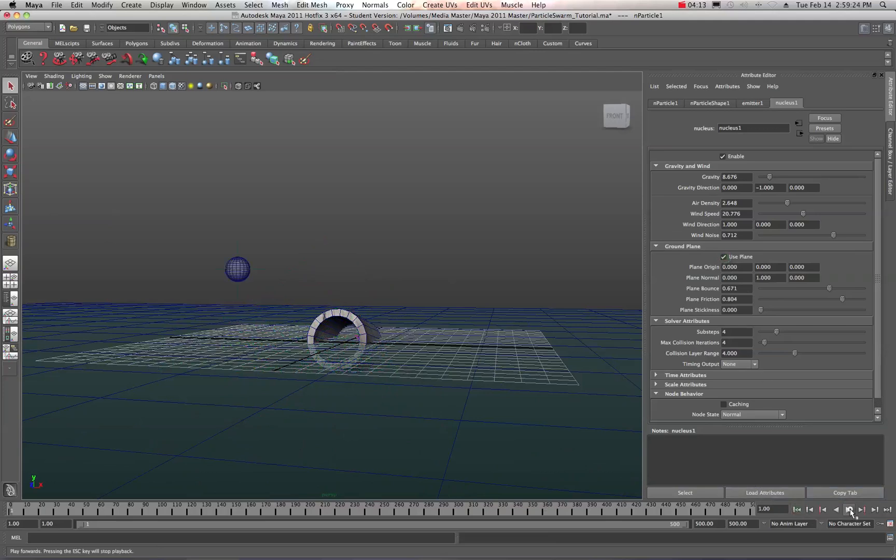
pyautogui.click(850, 510)
pyautogui.scroll(5, 363, 326)
pyautogui.scroll(-3, 362, 325)
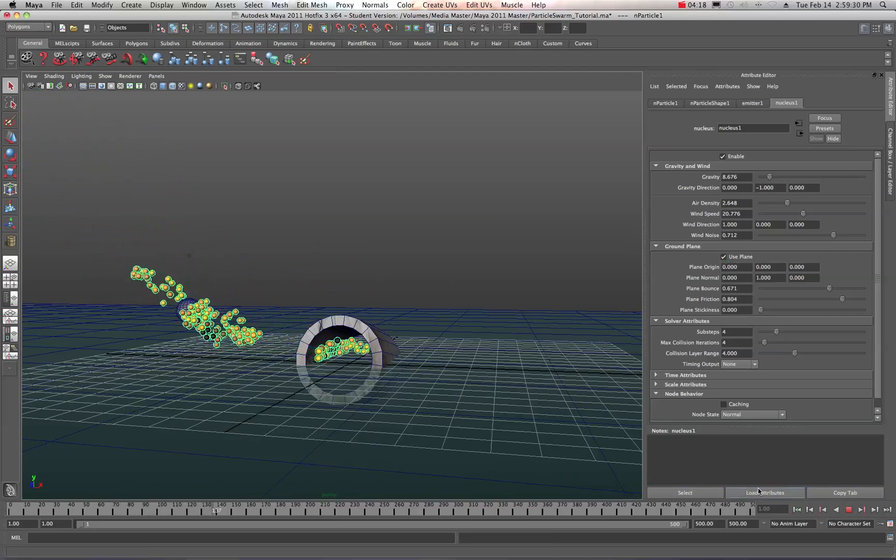
pyautogui.click(849, 510)
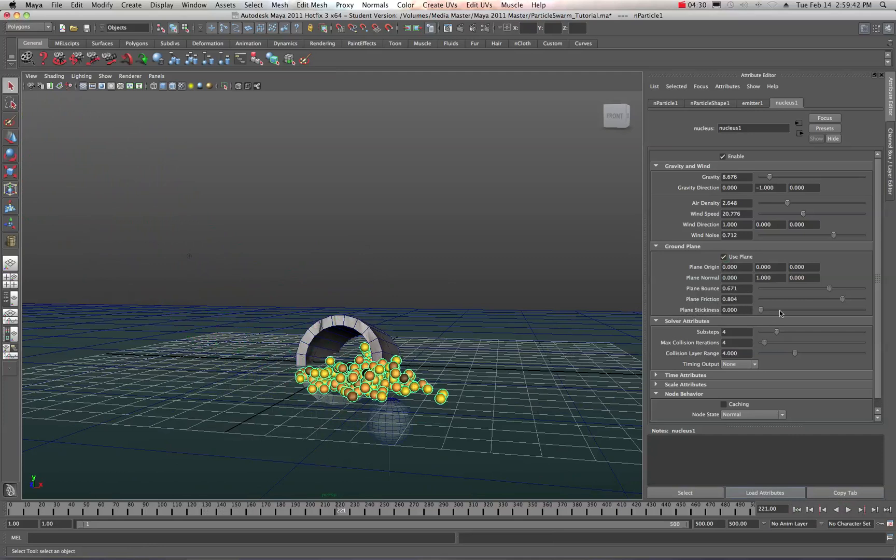
# - Set nucleus1's Plane Stickiness to about 0.685 and Plane Friction to about 0.288 while the simulation plays
pyautogui.click(846, 509)
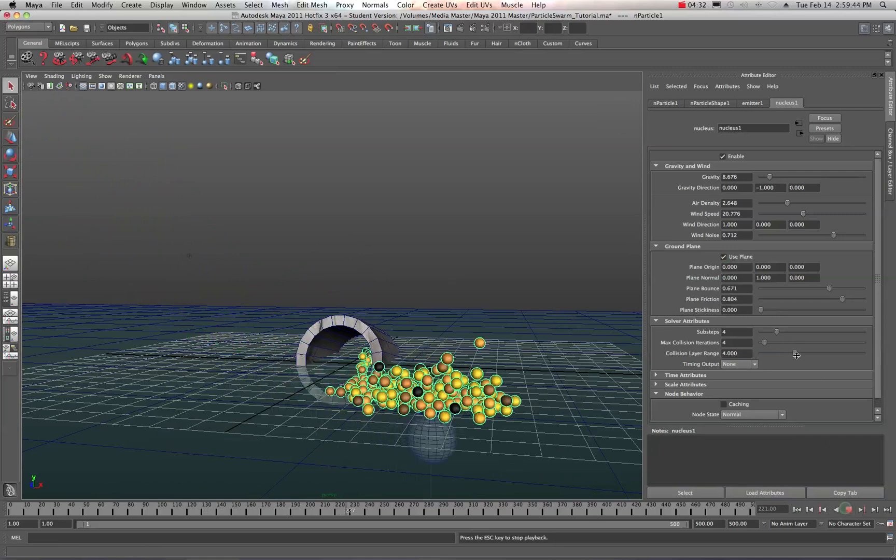
pyautogui.moveTo(760, 309); pyautogui.dragTo(840, 310)
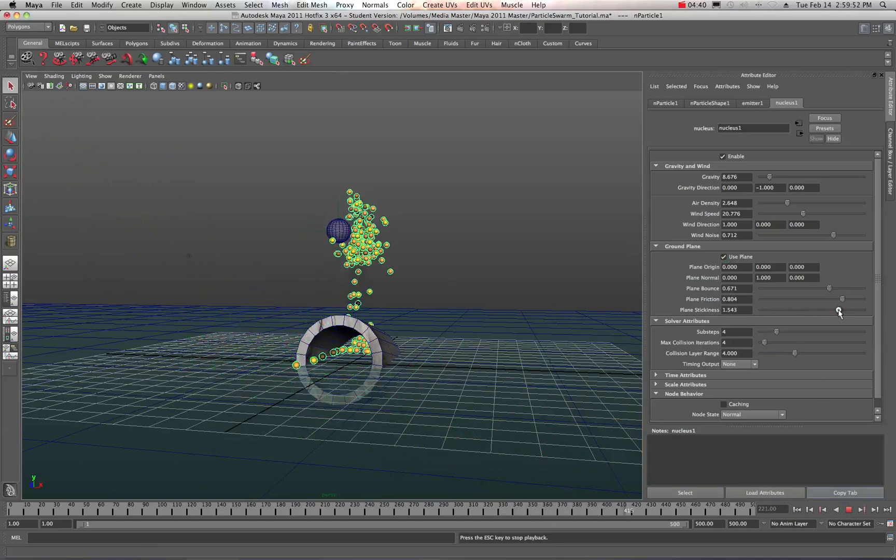
pyautogui.moveTo(839, 311)
pyautogui.mouseDown()
pyautogui.moveTo(794, 311)
pyautogui.moveTo(851, 299)
pyautogui.mouseUp()
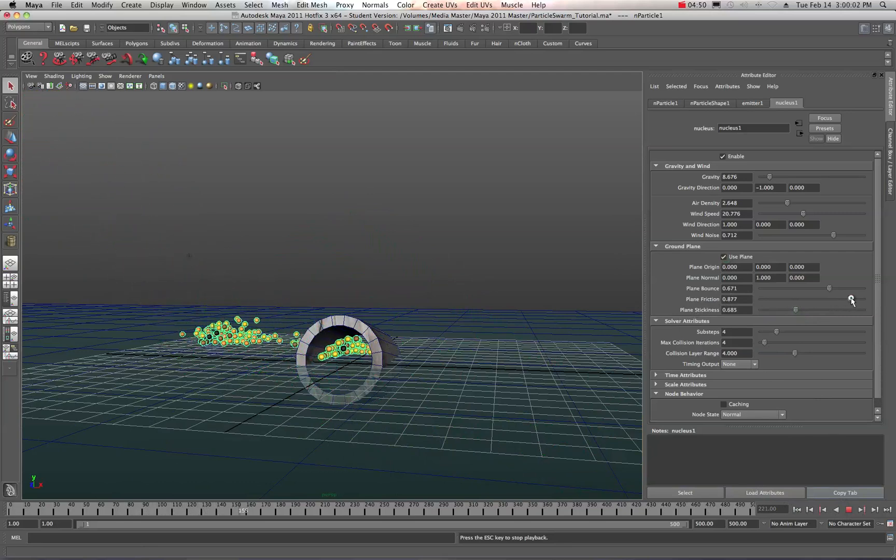
pyautogui.moveTo(791, 300); pyautogui.dragTo(764, 305)
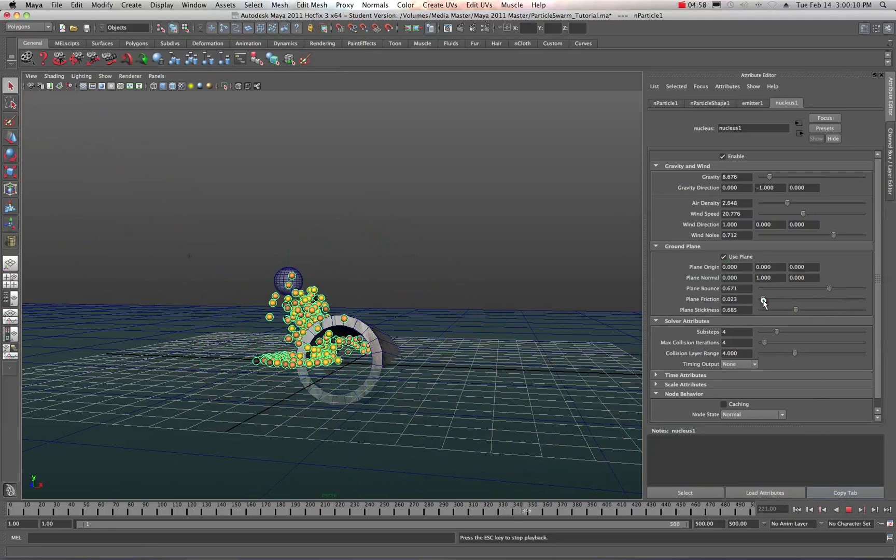
pyautogui.moveTo(764, 304); pyautogui.dragTo(791, 302)
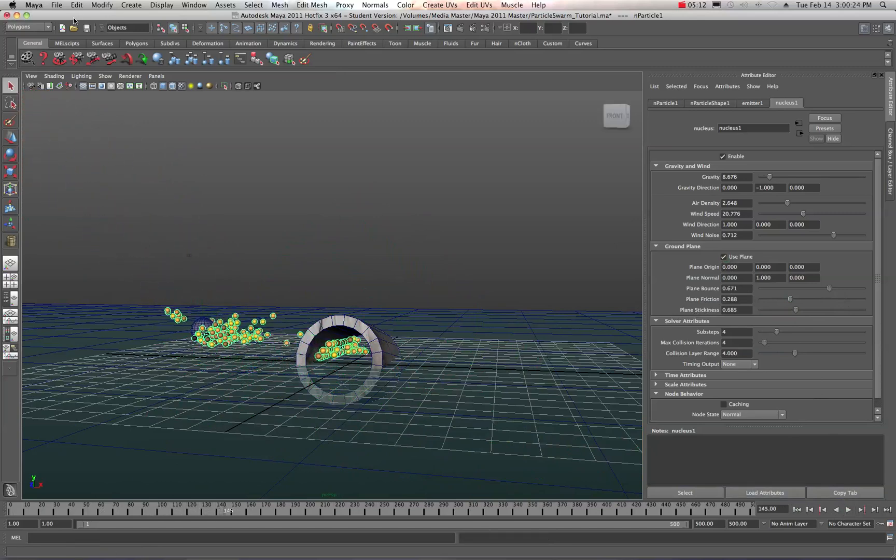
# - Save the ParticleSwarm_Tutorial scene, accepting the student version notice, and start a new empty scene
pyautogui.click(57, 5)
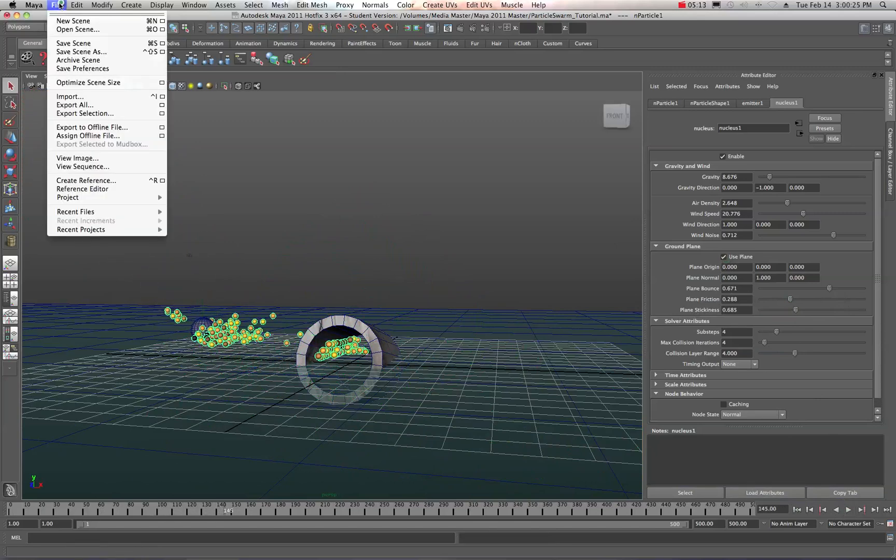
pyautogui.click(60, 45)
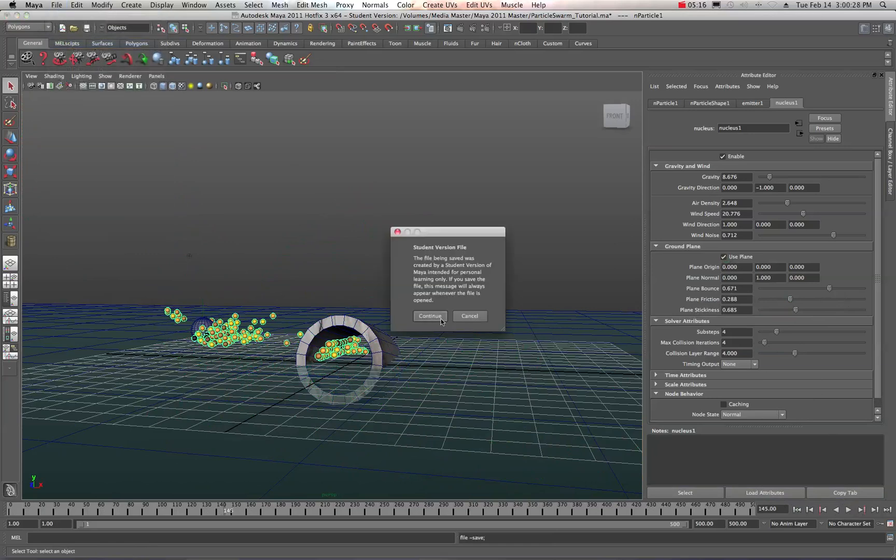
pyautogui.click(430, 316)
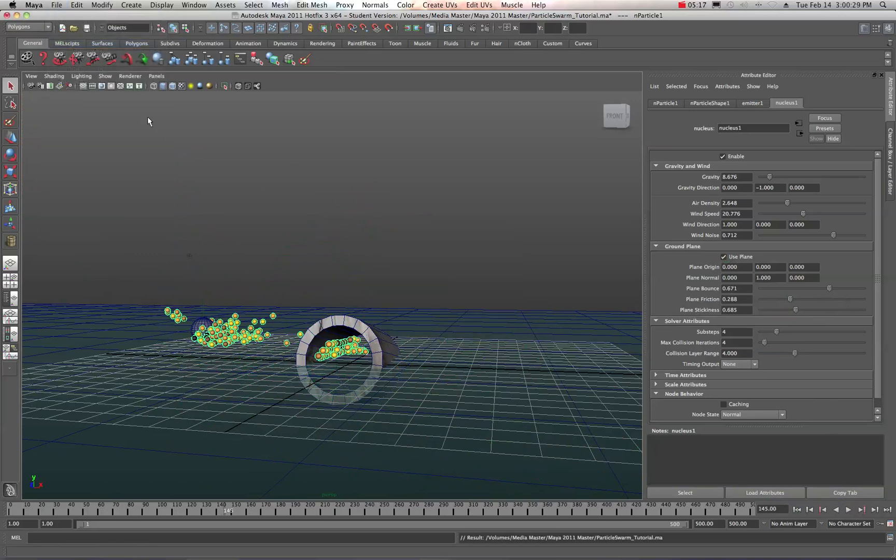
pyautogui.click(54, 5)
pyautogui.click(57, 20)
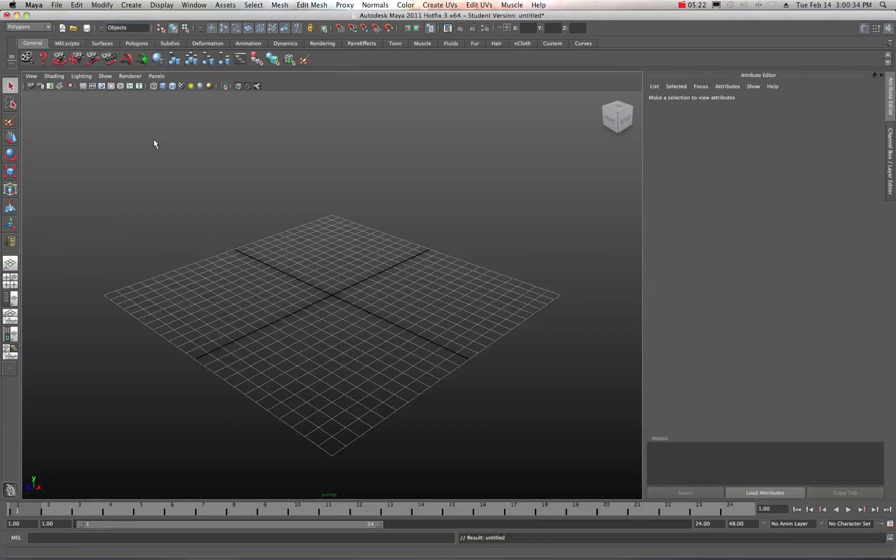
# - Create a locator and move it along the X axis to about -12.09, leaving it deselected
pyautogui.click(125, 6)
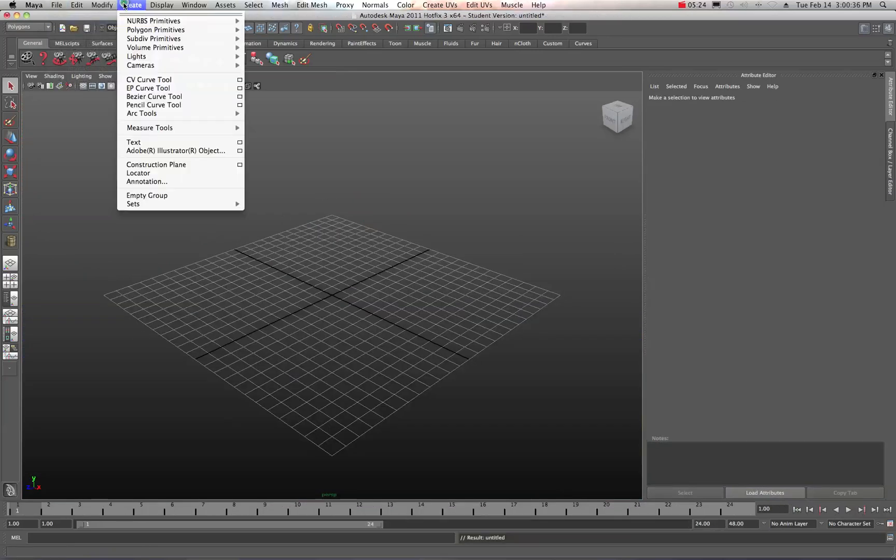
pyautogui.click(143, 175)
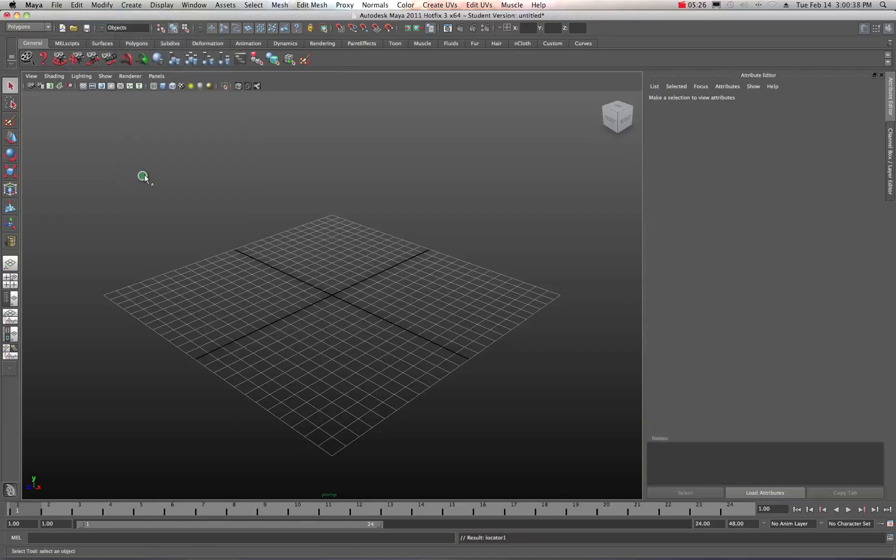
pyautogui.click(13, 139)
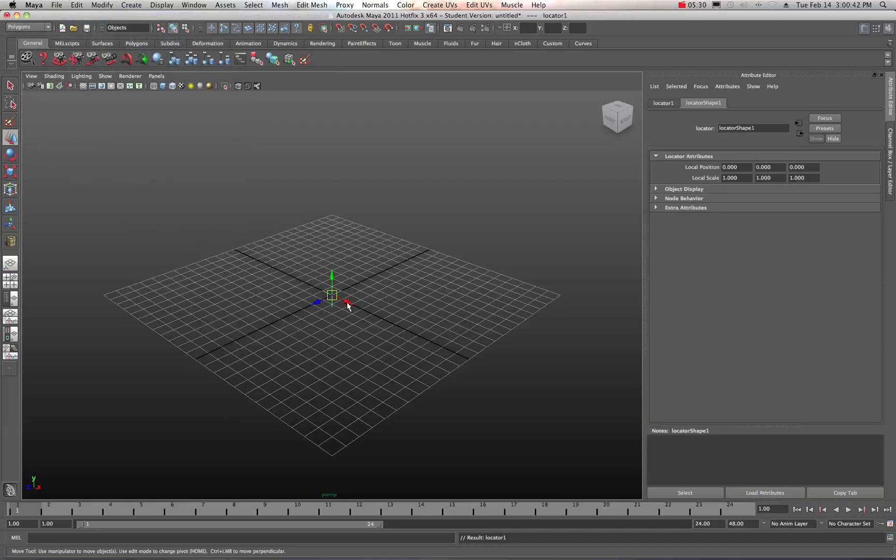
pyautogui.moveTo(348, 303); pyautogui.dragTo(339, 299)
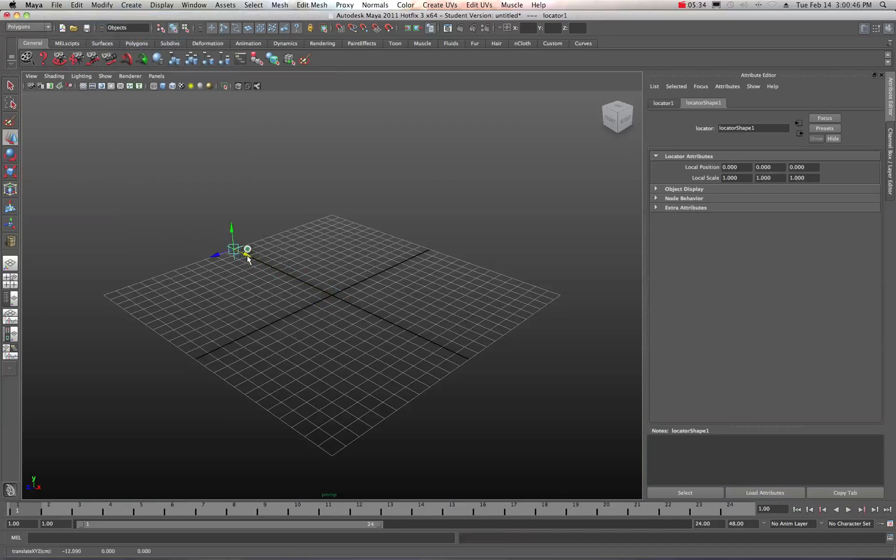
pyautogui.press('Delete')
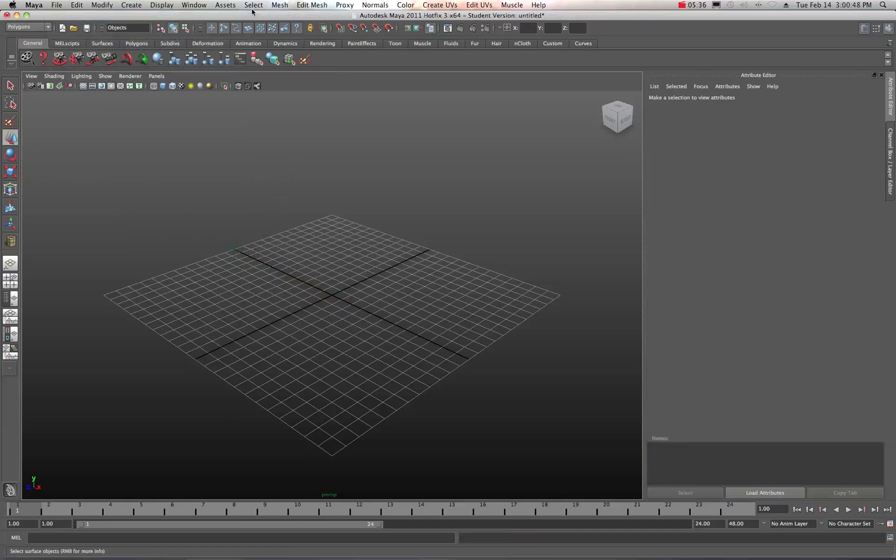
# - Switch to the nDynamics menu set and choose Balls as the nParticle type
pyautogui.click(49, 28)
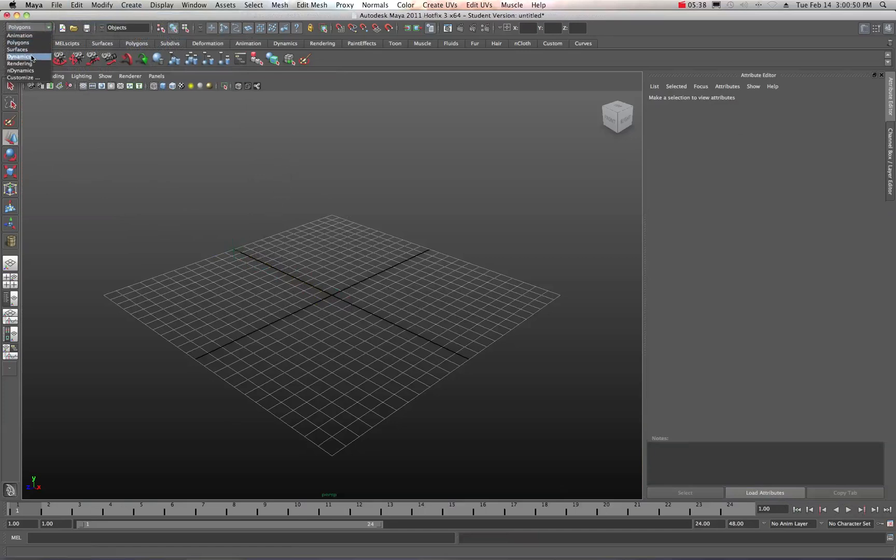
pyautogui.click(21, 71)
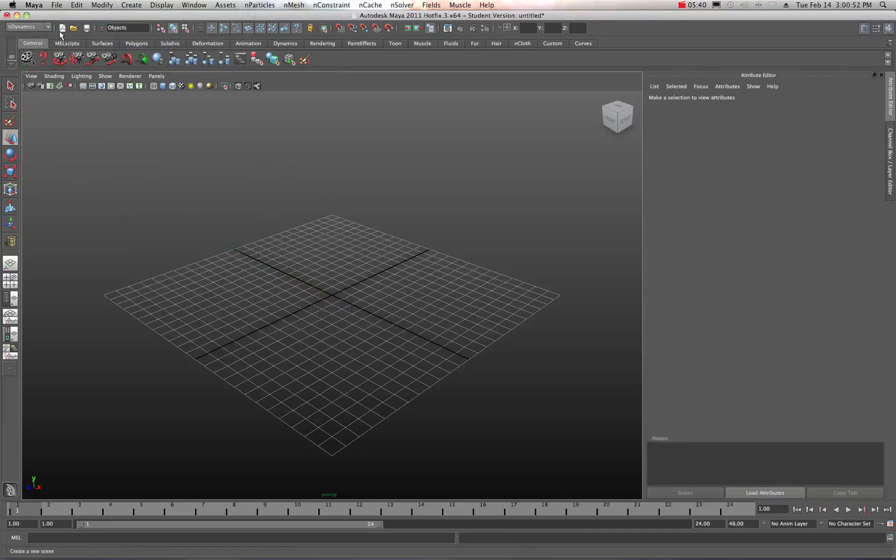
pyautogui.click(255, 5)
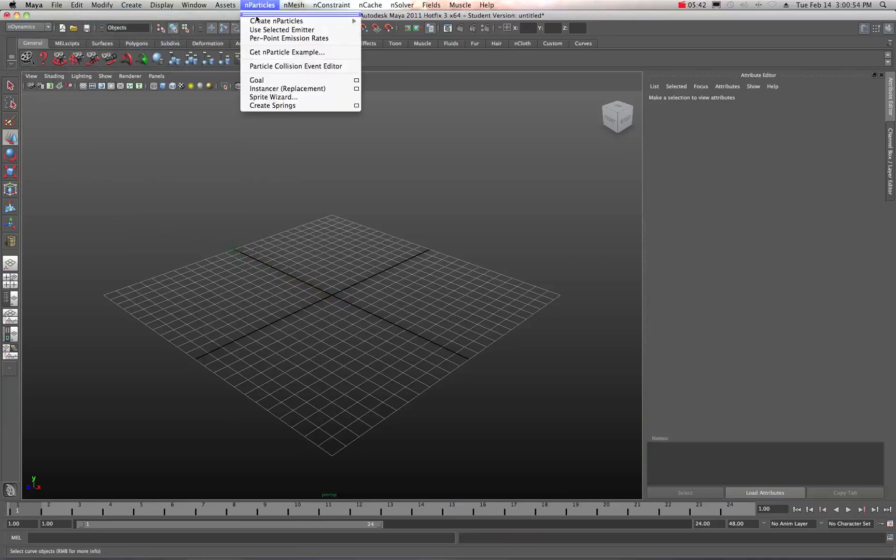
pyautogui.moveTo(262, 23)
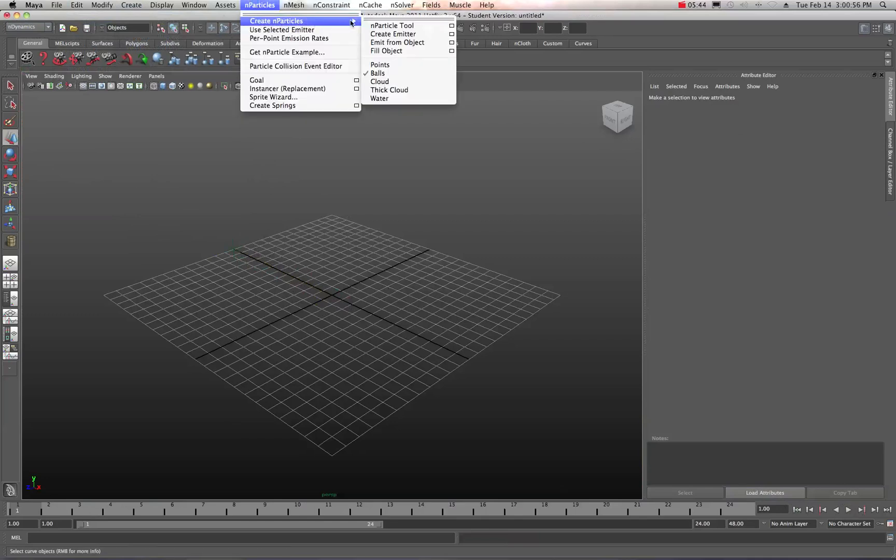
pyautogui.click(375, 73)
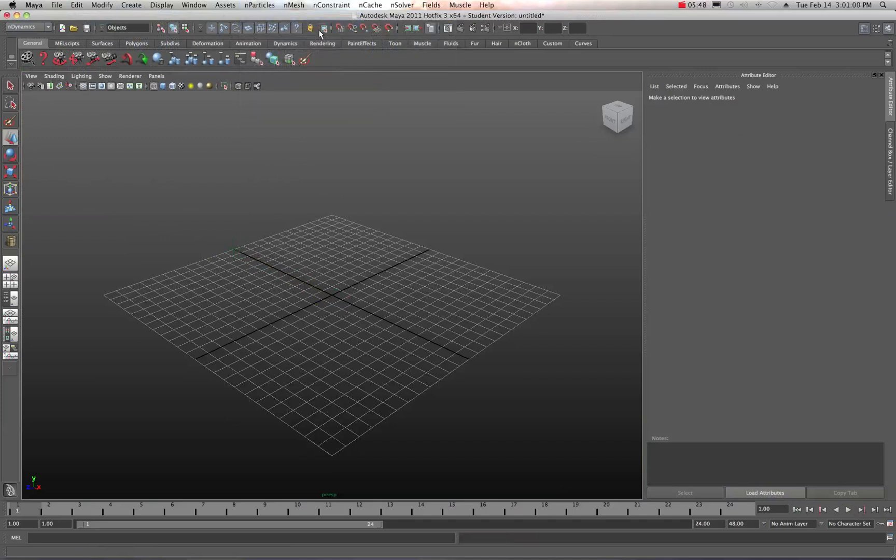
# - Create an nParticle emitter at the origin with emitter type Omni and a rate of 100 particles/sec
pyautogui.click(251, 6)
pyautogui.moveTo(264, 21)
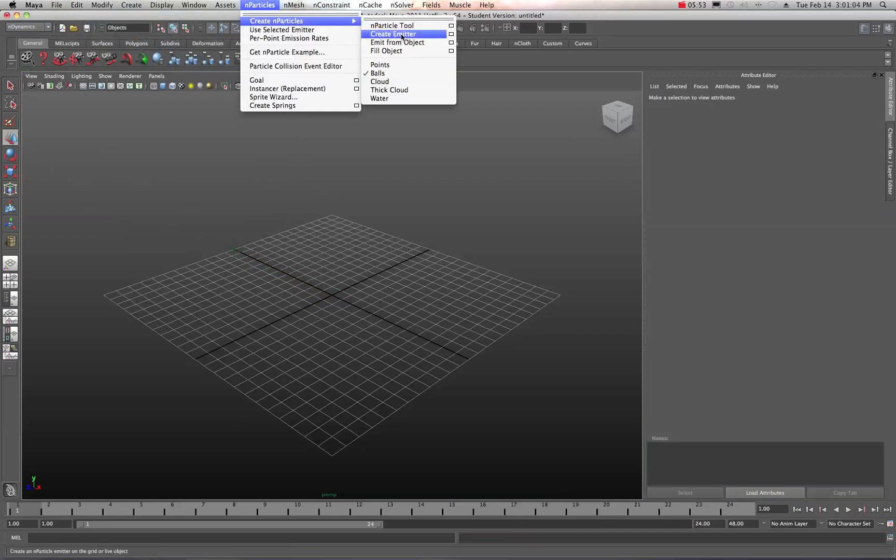
pyautogui.click(452, 34)
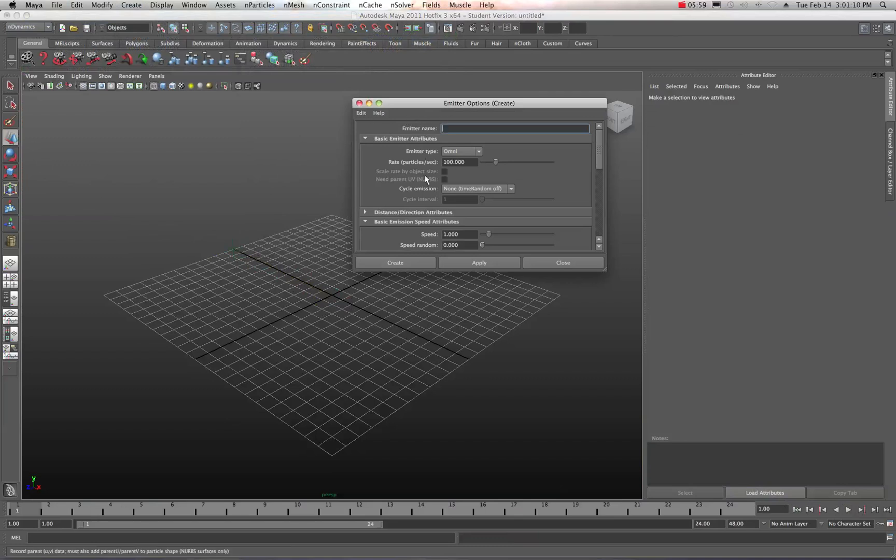
pyautogui.click(363, 114)
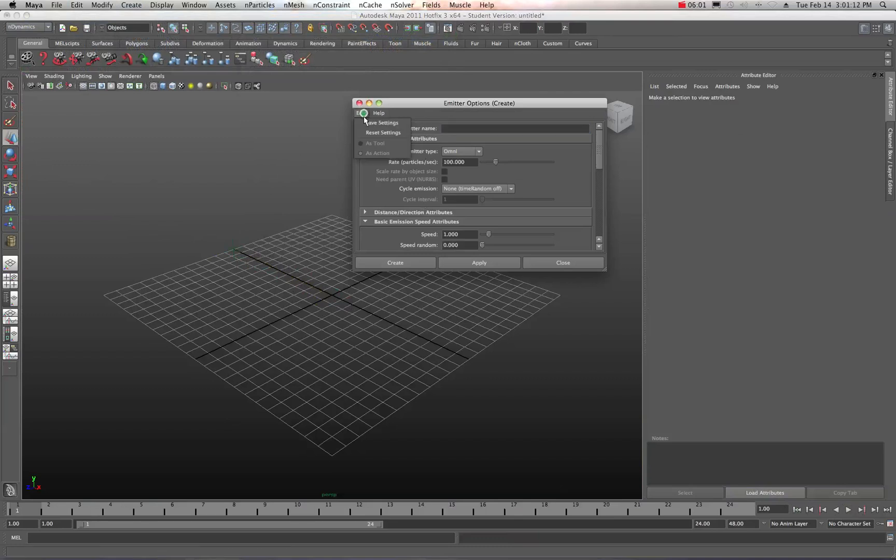
pyautogui.click(391, 263)
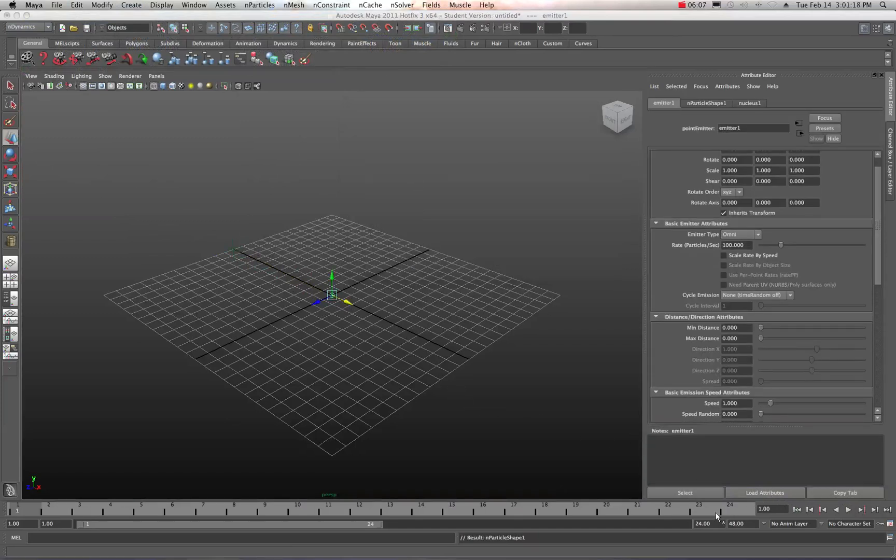
# - Set the playback and animation end frame to 500
pyautogui.doubleClick(698, 523)
pyautogui.write('50')
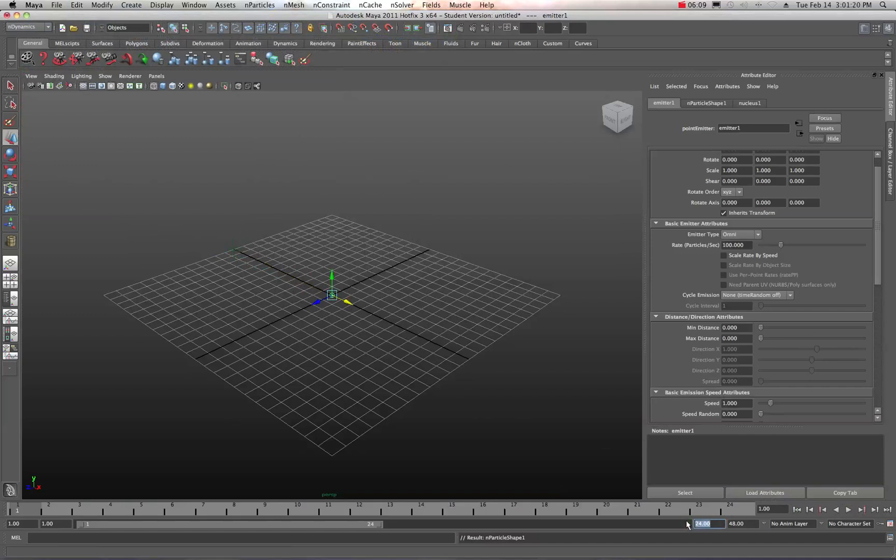
pyautogui.write('0')
pyautogui.press('Return')
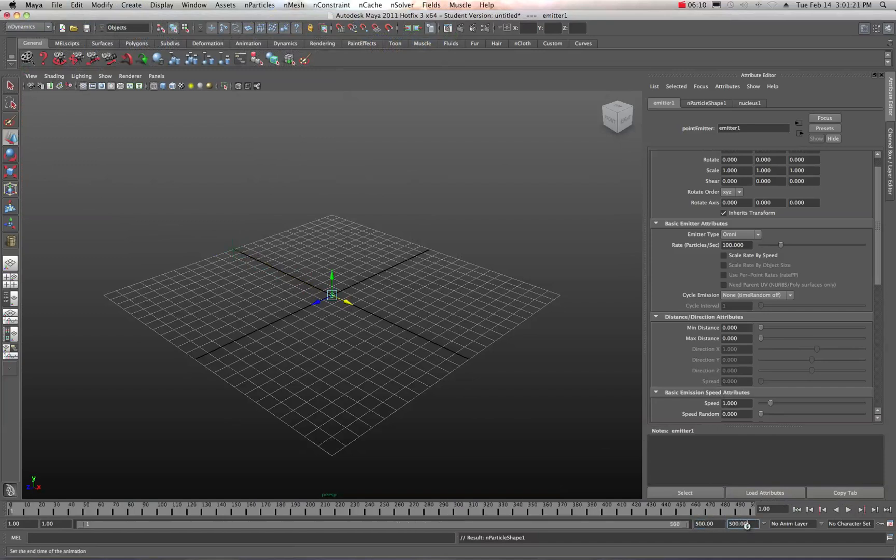
# - Play the particle simulation until about frame 46, and switch the viewport to shaded display
pyautogui.click(848, 509)
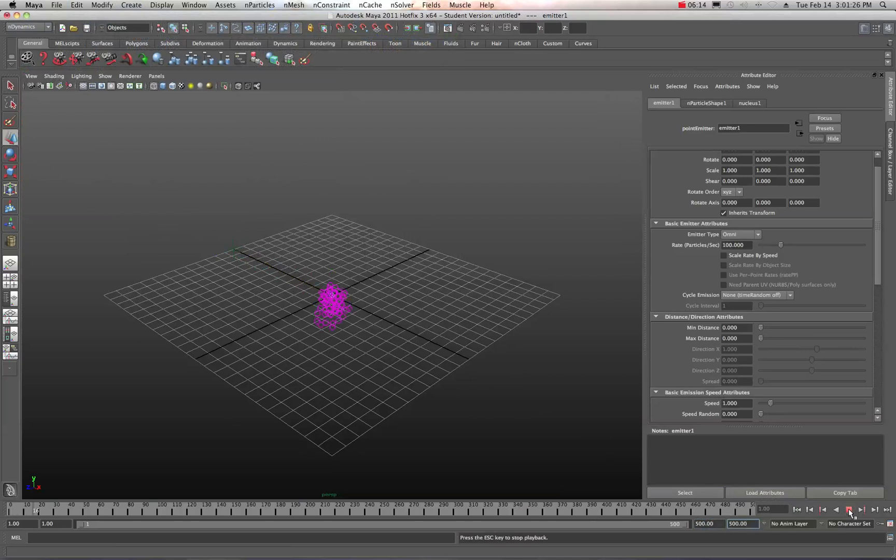
pyautogui.click(849, 510)
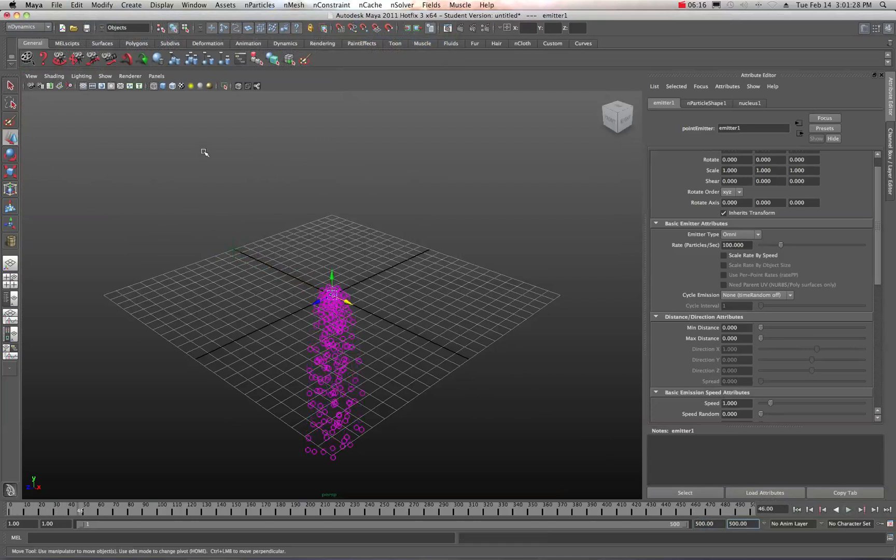
pyautogui.click(162, 86)
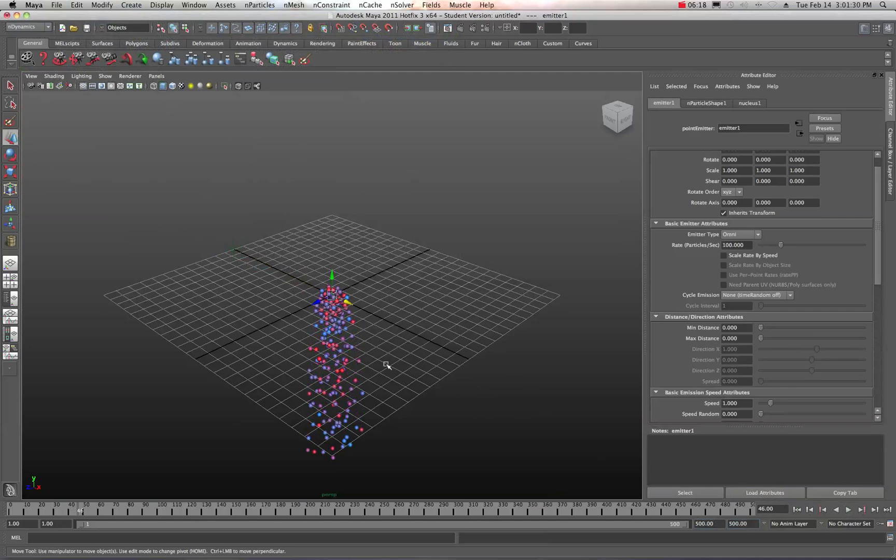
# - Select the emitted nParticles and continue the simulation until about frame 189
pyautogui.click(231, 249)
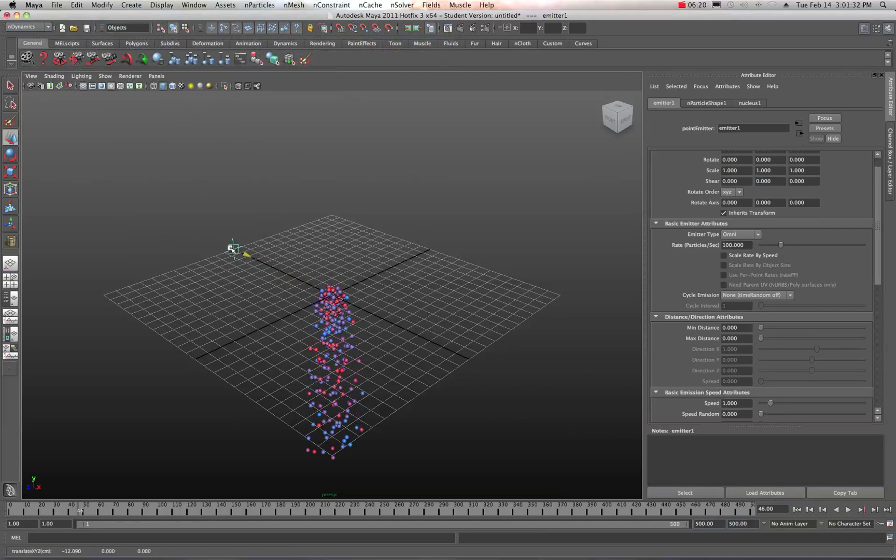
pyautogui.click(325, 331)
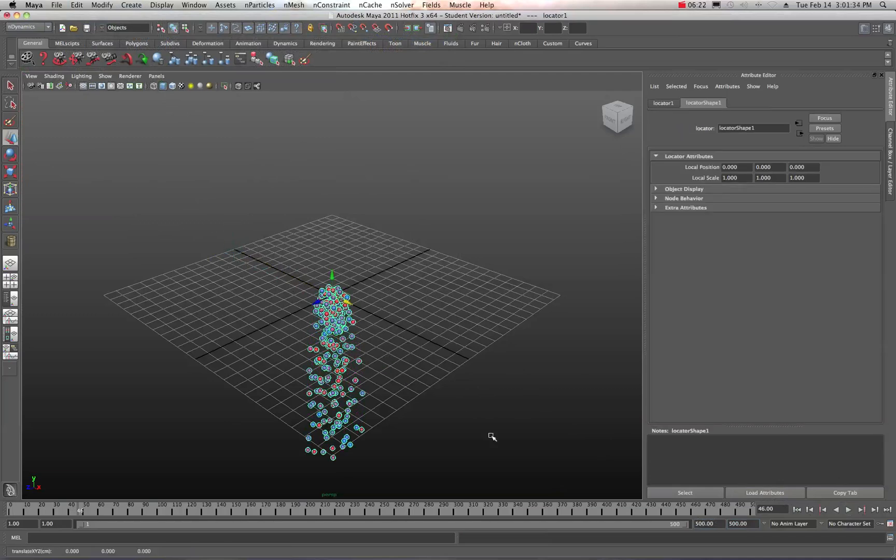
pyautogui.click(849, 511)
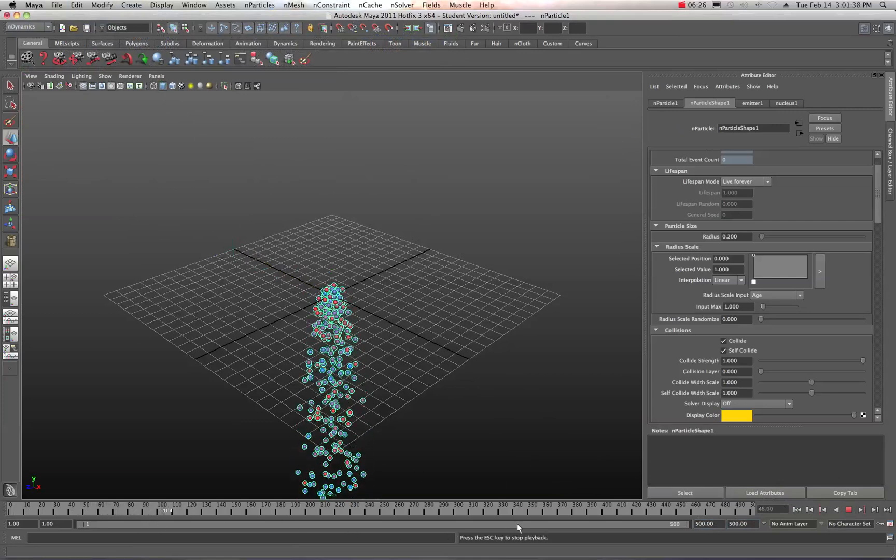
pyautogui.click(849, 511)
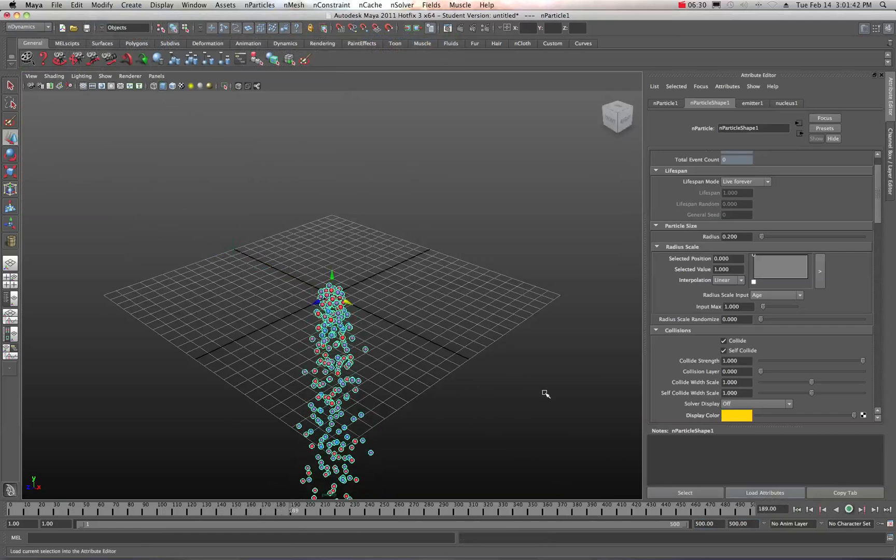
# - Continue playback to about frame 279 and examine how far the particle stream falls below the grid
pyautogui.scroll(-5, 544, 394)
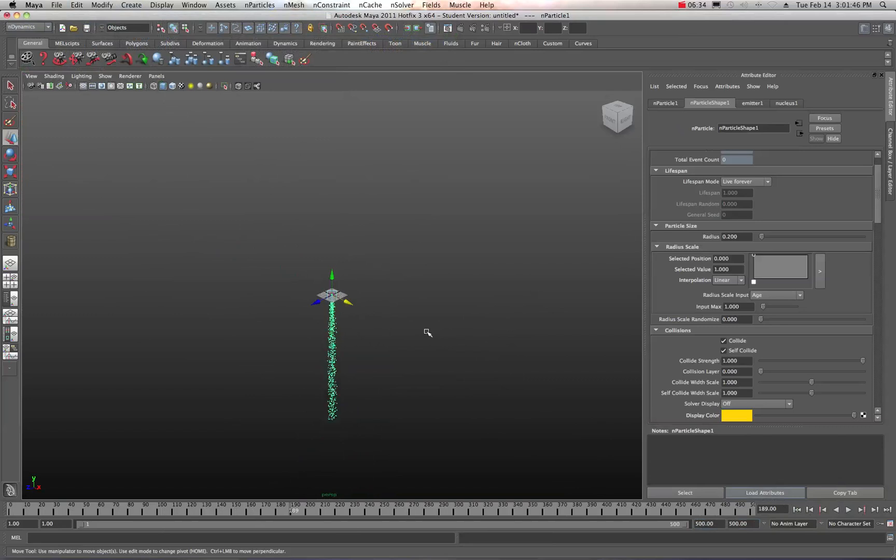
pyautogui.click(848, 511)
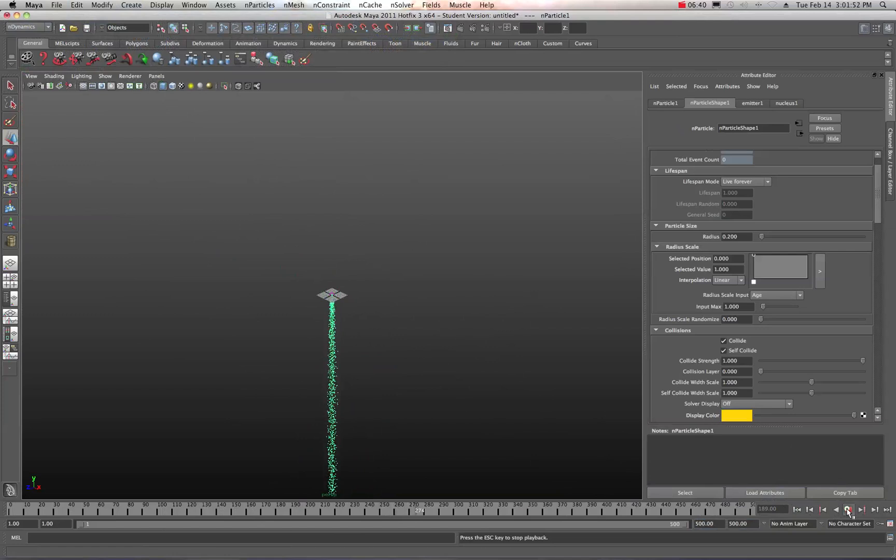
pyautogui.click(848, 511)
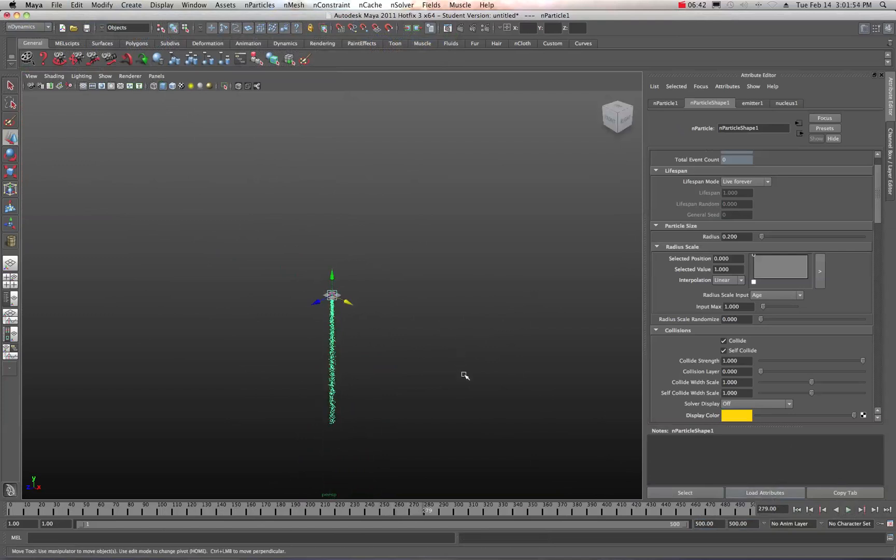
pyautogui.scroll(15, 465, 376)
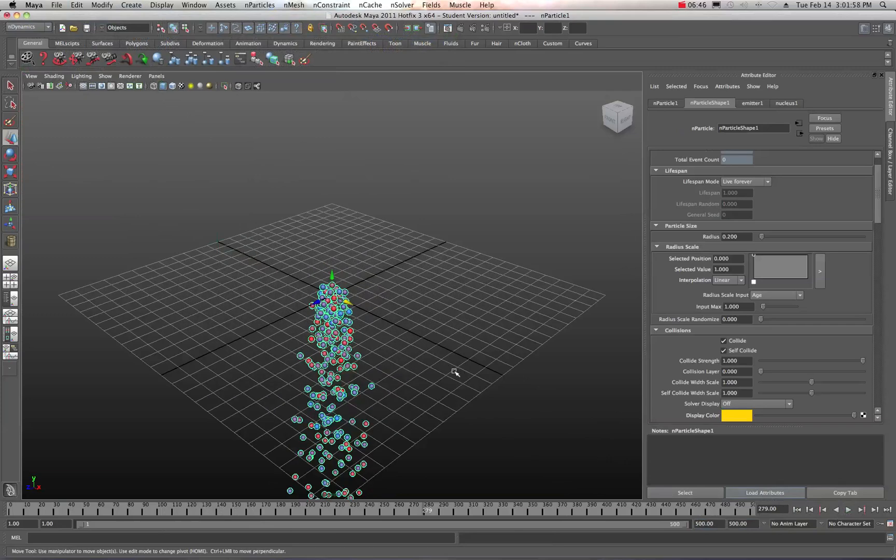
pyautogui.scroll(-15, 455, 373)
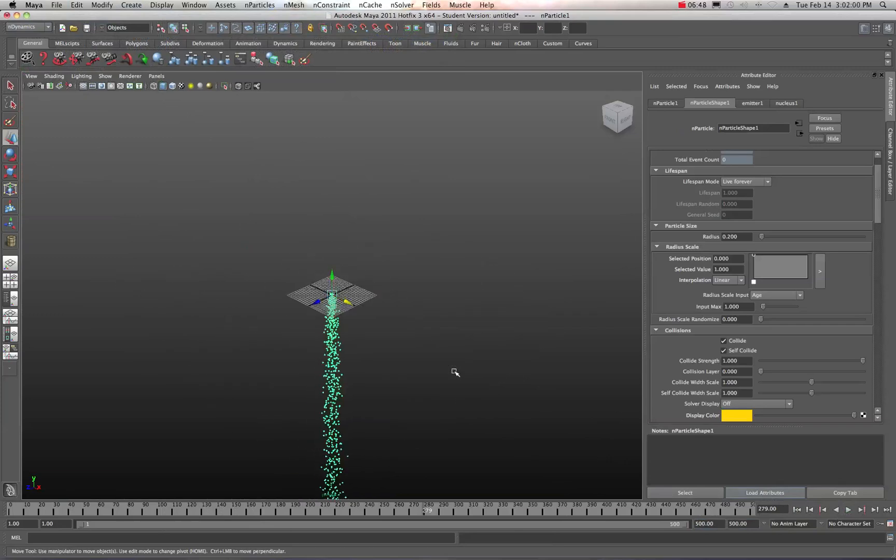
pyautogui.scroll(-3, 455, 372)
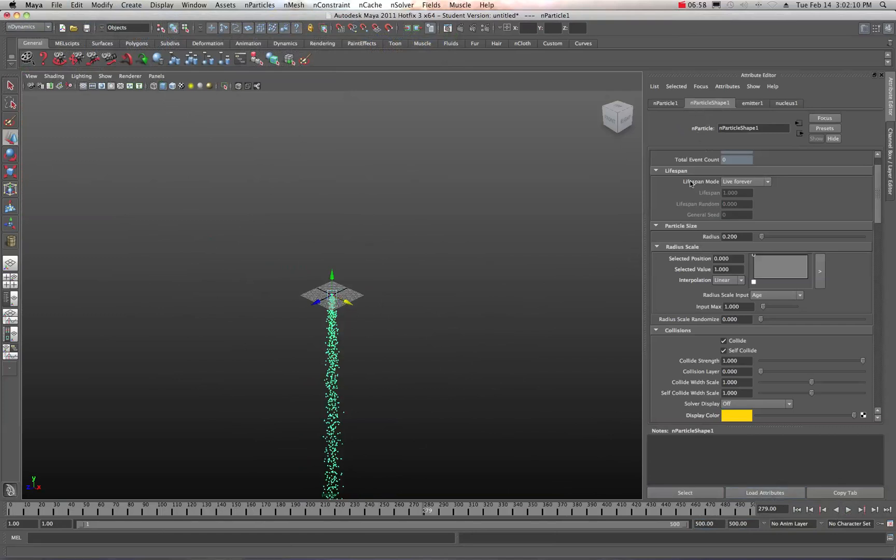
# - Set nParticleShape1's Lifespan Mode to Constant with a Lifespan of 3
pyautogui.click(769, 182)
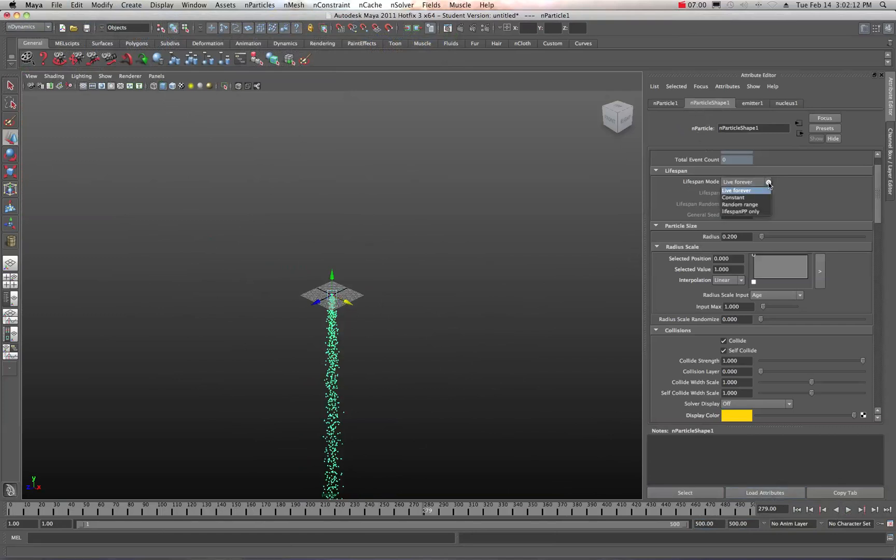
pyautogui.click(747, 198)
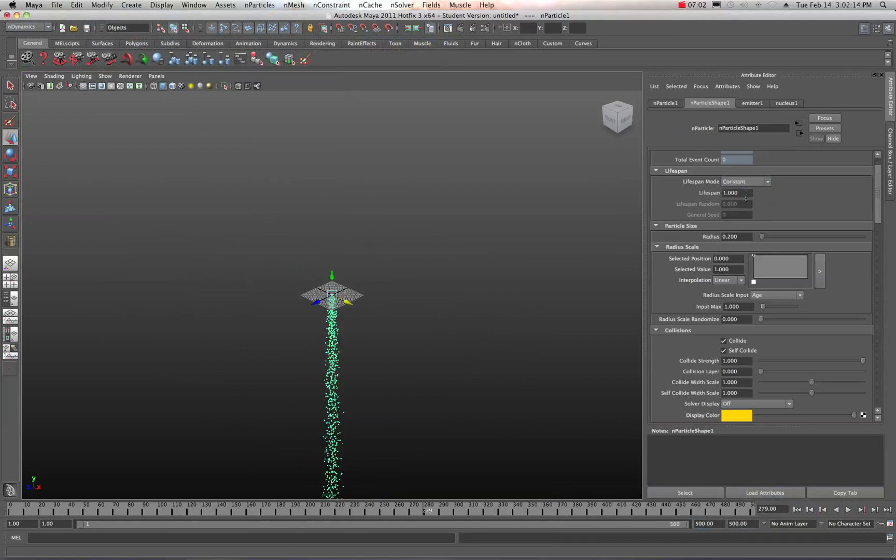
pyautogui.moveTo(743, 194); pyautogui.dragTo(718, 193)
pyautogui.write('3')
pyautogui.click(745, 236)
# - Replay the simulation from frame 1 to check how the particle stream dies off with the constant lifespan
pyautogui.click(797, 510)
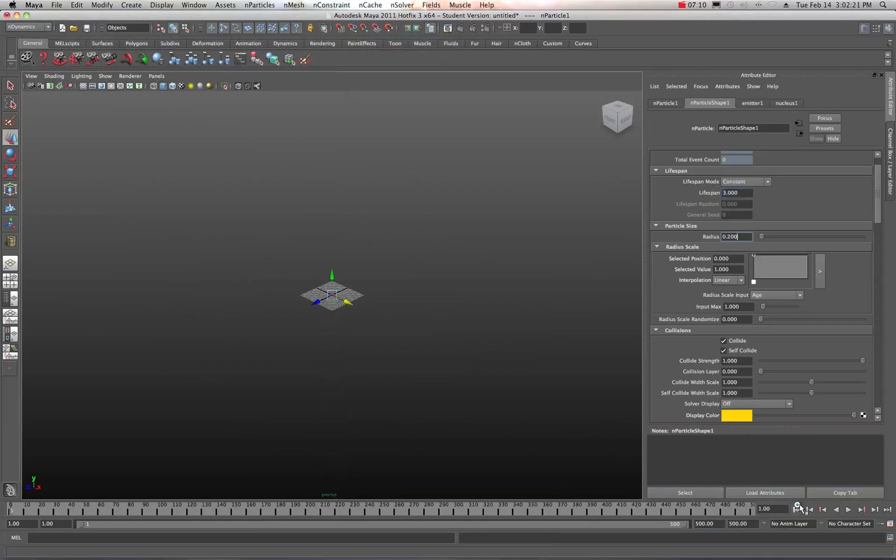
pyautogui.click(847, 510)
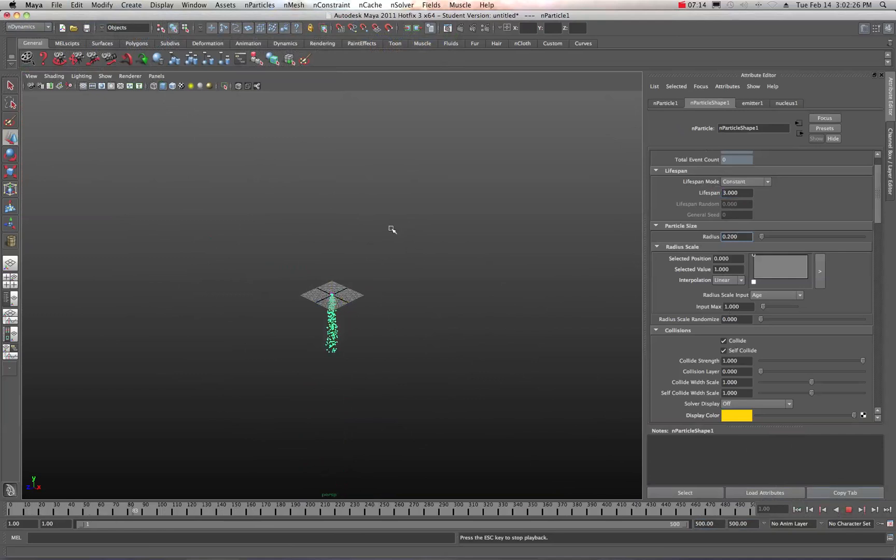
pyautogui.scroll(10, 418, 301)
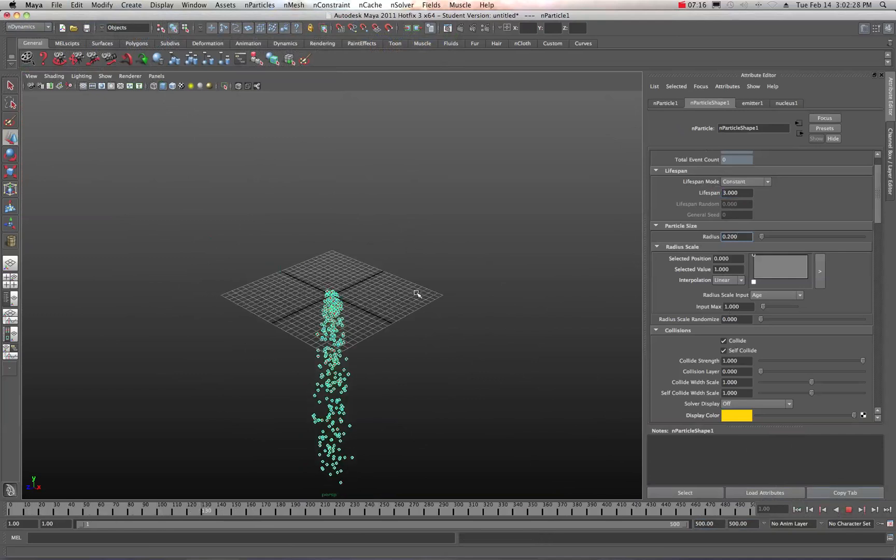
pyautogui.scroll(-2, 418, 294)
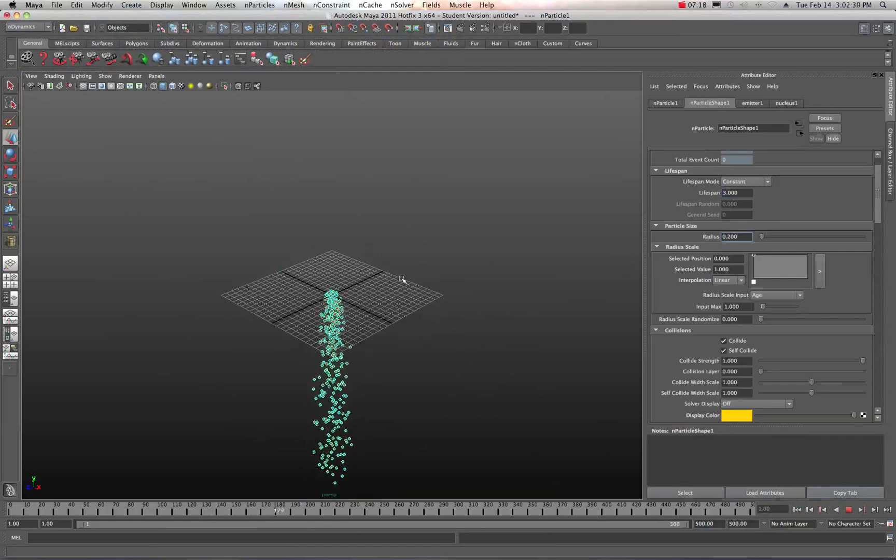
# - Stop the playback at about frame 308, inspect the particle stream up close, and return to frame 1
pyautogui.scroll(-2, 392, 273)
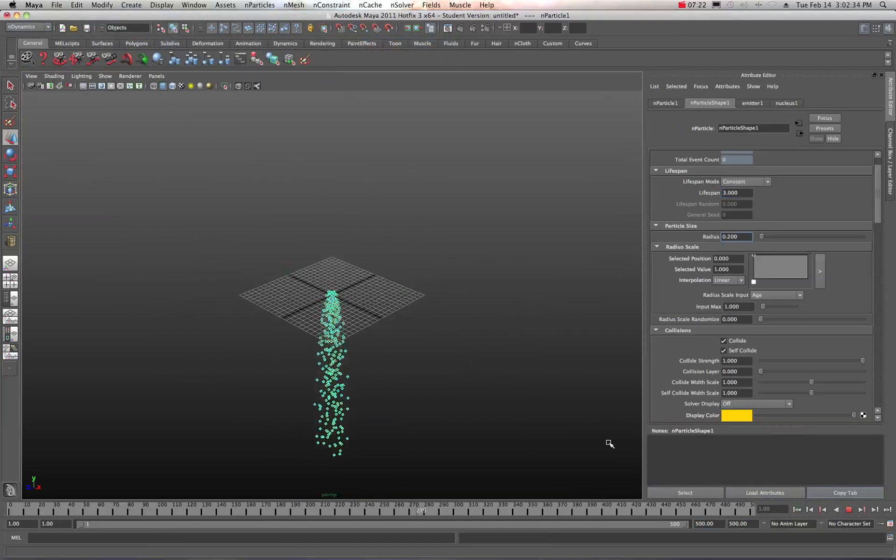
pyautogui.click(848, 509)
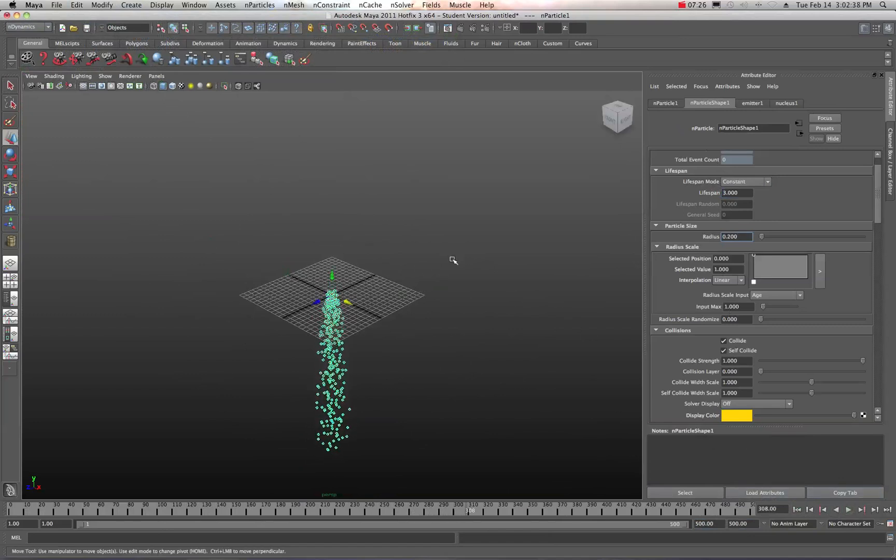
pyautogui.press('Return')
pyautogui.scroll(5, 392, 281)
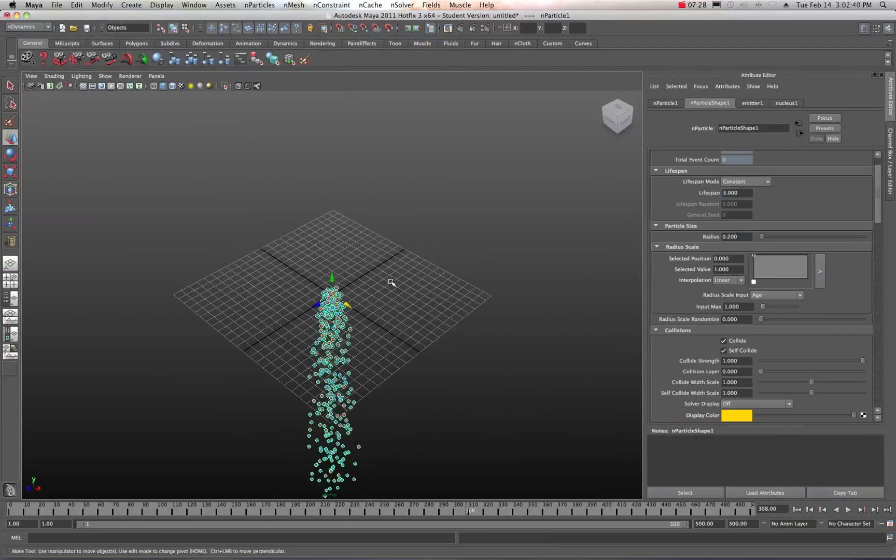
pyautogui.scroll(2, 393, 281)
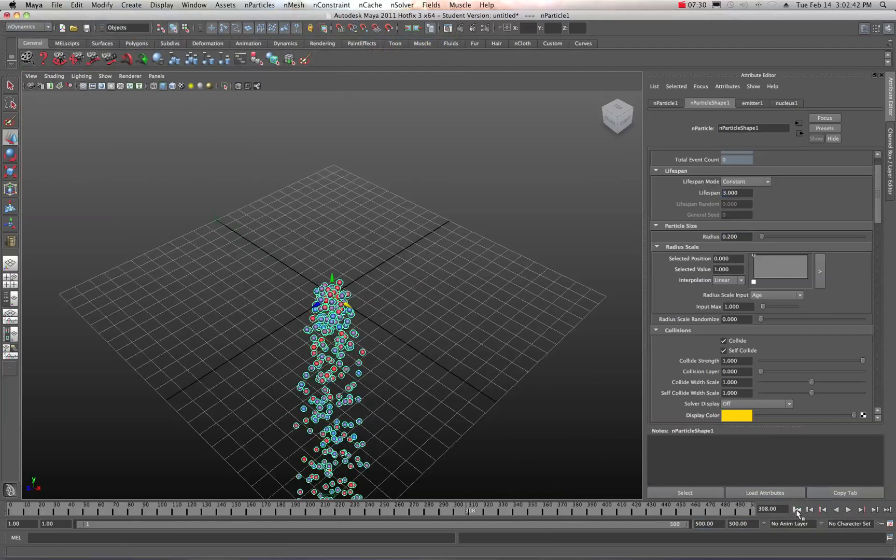
pyautogui.click(796, 509)
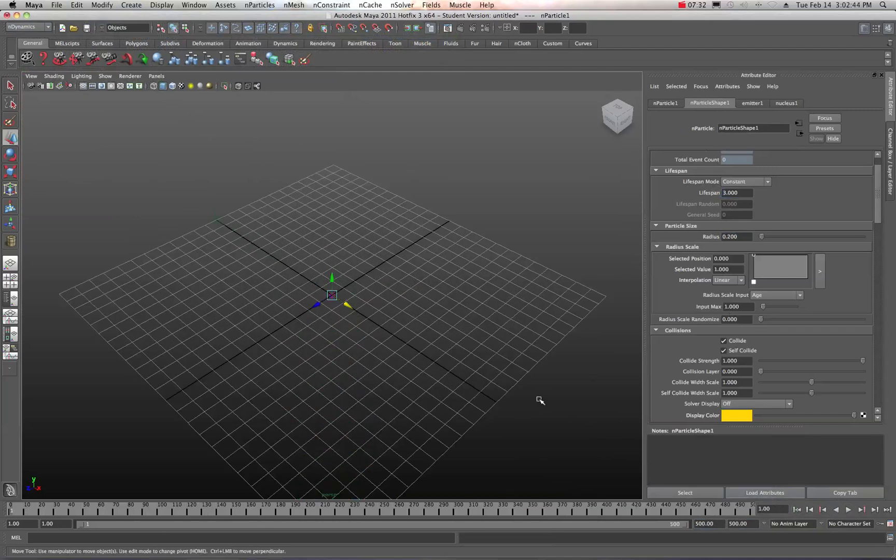
# - Run the simulation to about frame 35 and select the nParticles, adding the locator at the grid's edge last
pyautogui.click(219, 221)
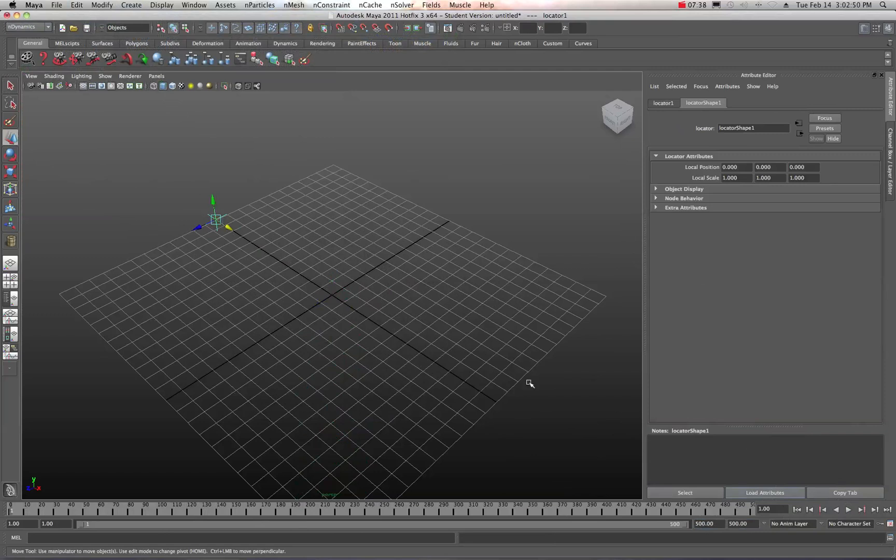
pyautogui.click(847, 510)
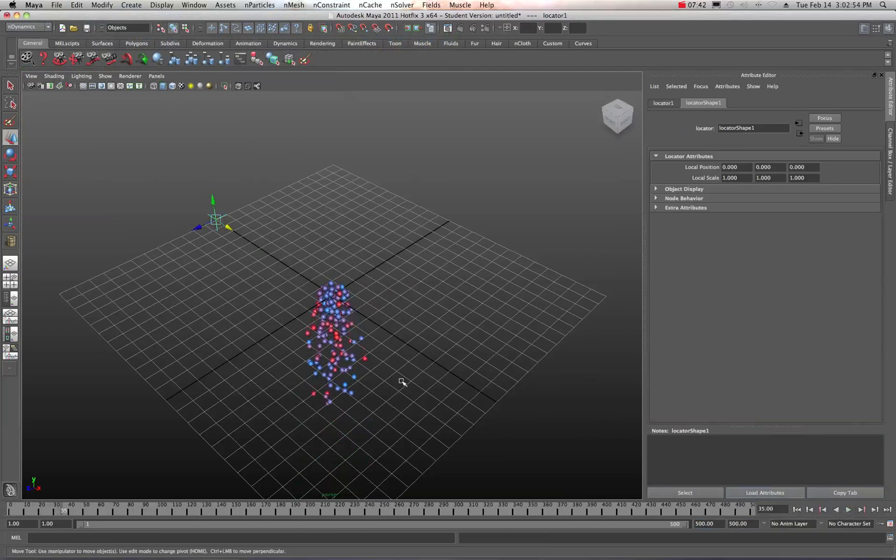
pyautogui.click(333, 359)
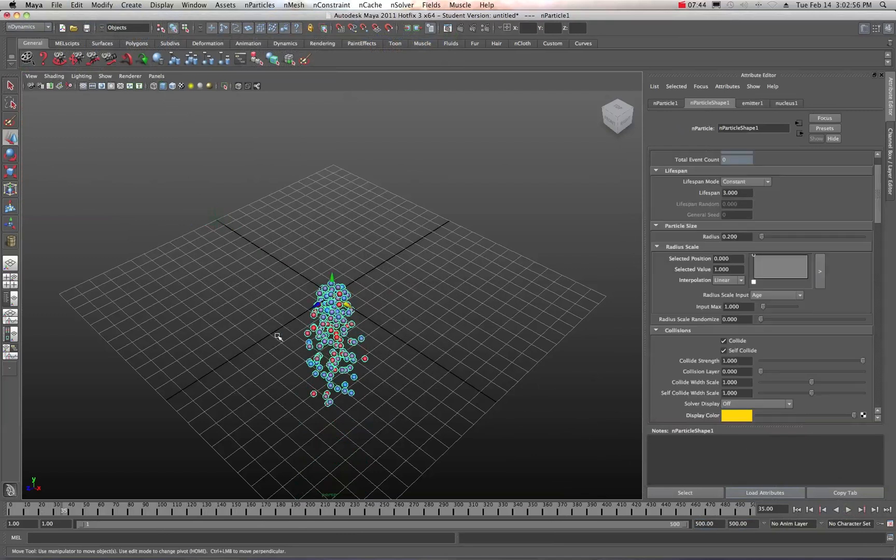
pyautogui.click(215, 220)
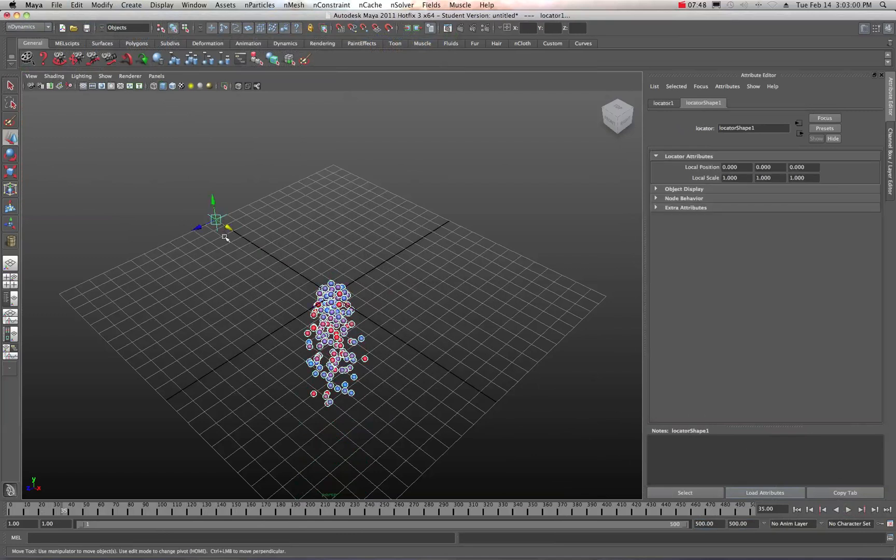
# - Make the locator a goal for the nParticles using the reset Goal options with a goal weight of 0.5
pyautogui.click(264, 6)
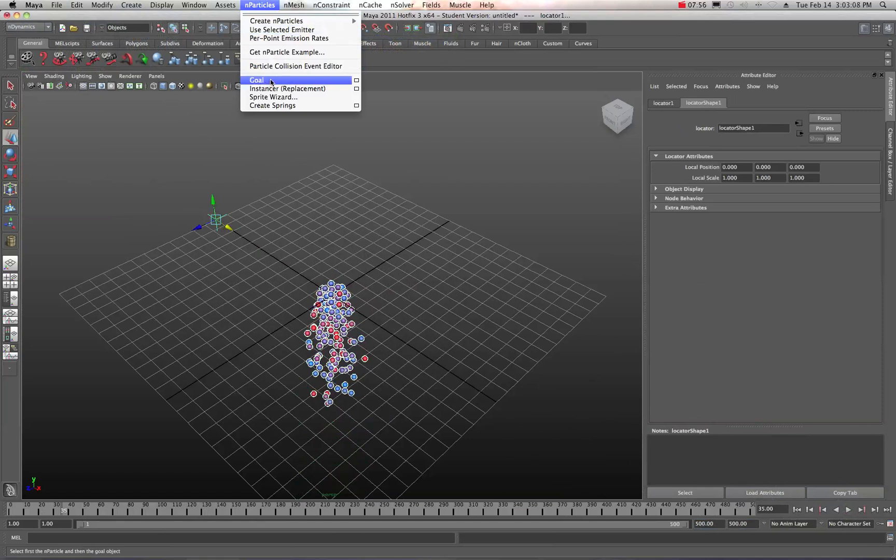
pyautogui.click(357, 81)
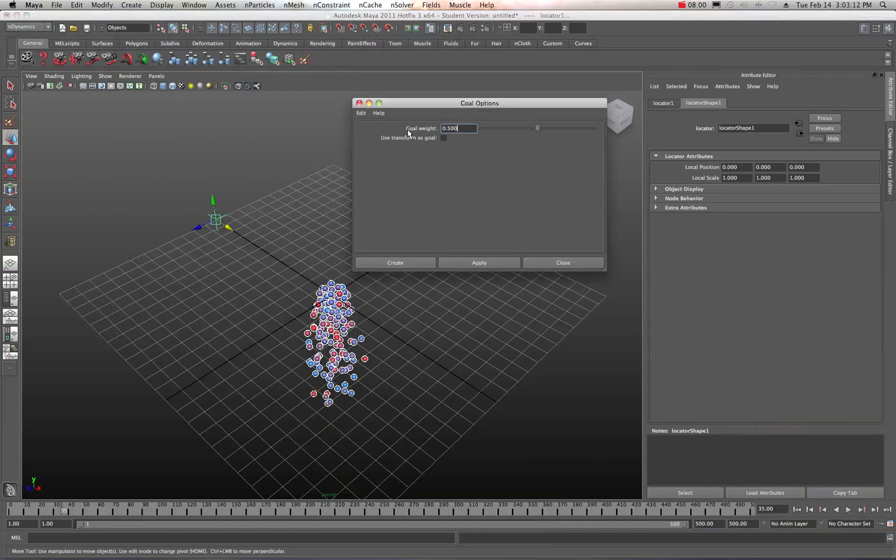
pyautogui.click(362, 113)
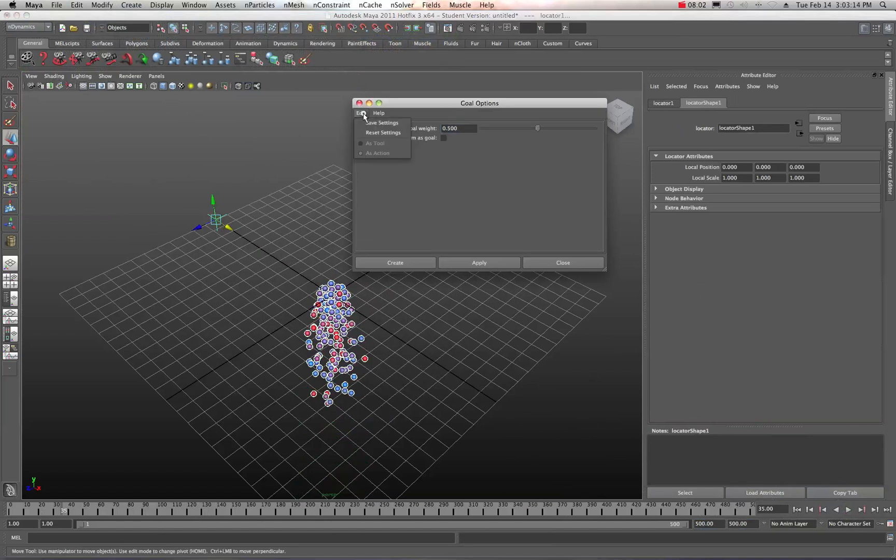
pyautogui.click(373, 133)
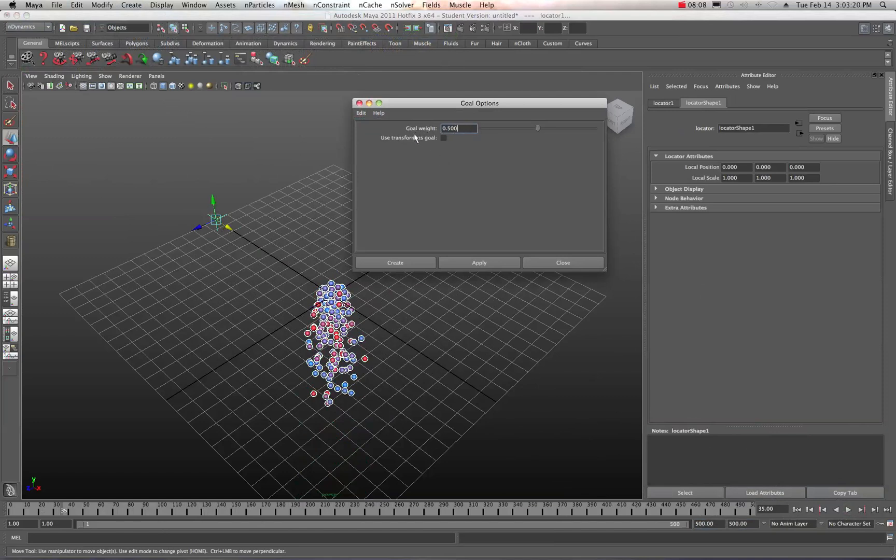
pyautogui.click(392, 261)
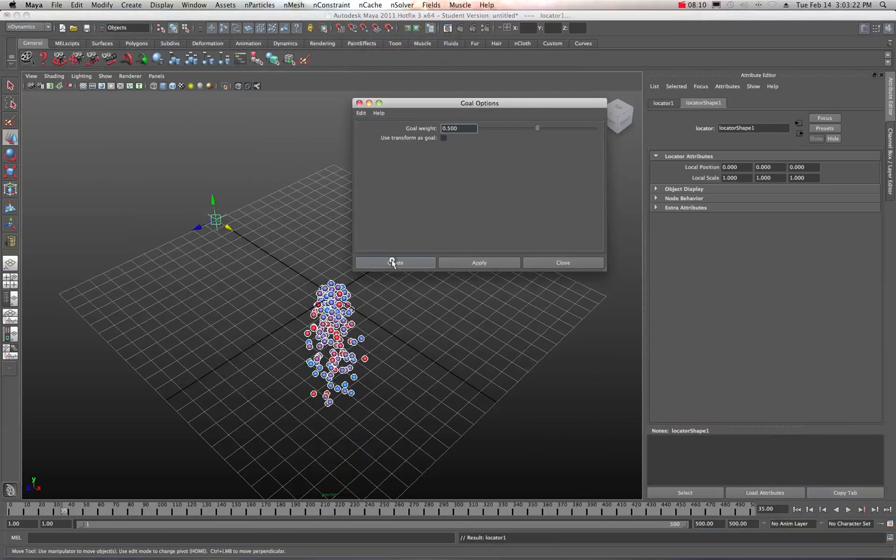
# - Replay the simulation from frame 1 to about frame 336 and examine how the particles move in relation to the locator
pyautogui.click(797, 509)
pyautogui.click(848, 510)
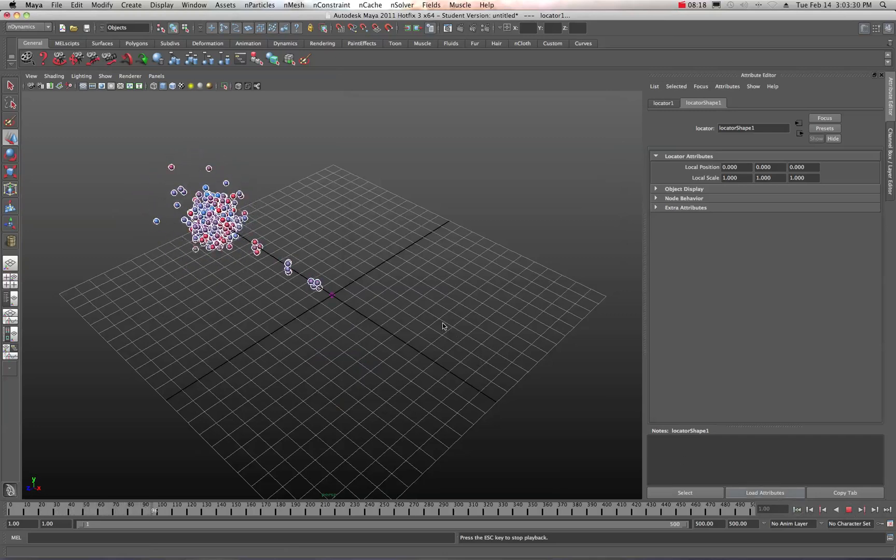
pyautogui.keyDown('alt'); pyautogui.moveTo(421, 318); pyautogui.dragTo(448, 295); pyautogui.keyUp('alt')
pyautogui.scroll(2, 447, 298)
pyautogui.keyDown('alt'); pyautogui.moveTo(394, 310); pyautogui.dragTo(485, 296, button='middle'); pyautogui.keyUp('alt')
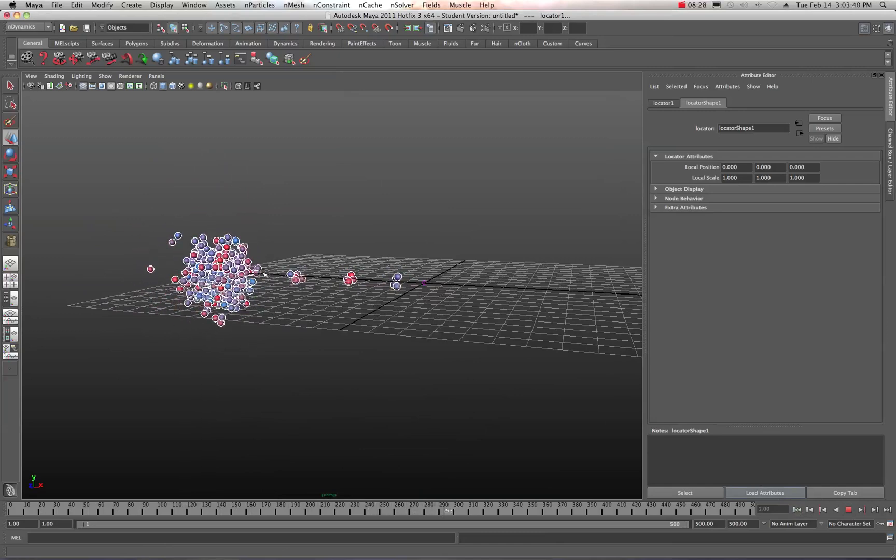
pyautogui.click(851, 510)
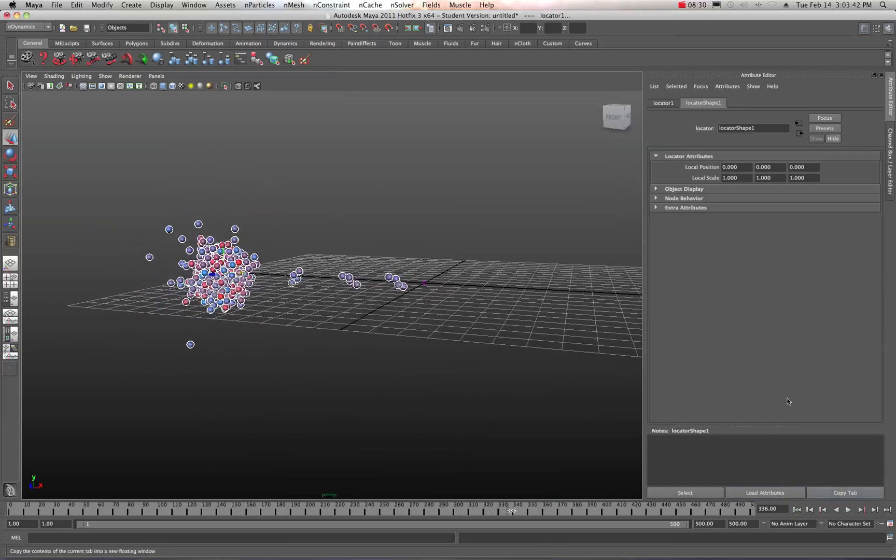
# - Set nParticleShape1's Goal Weight[0] to 1 and replay the simulation from frame 1 to about frame 203
pyautogui.click(891, 137)
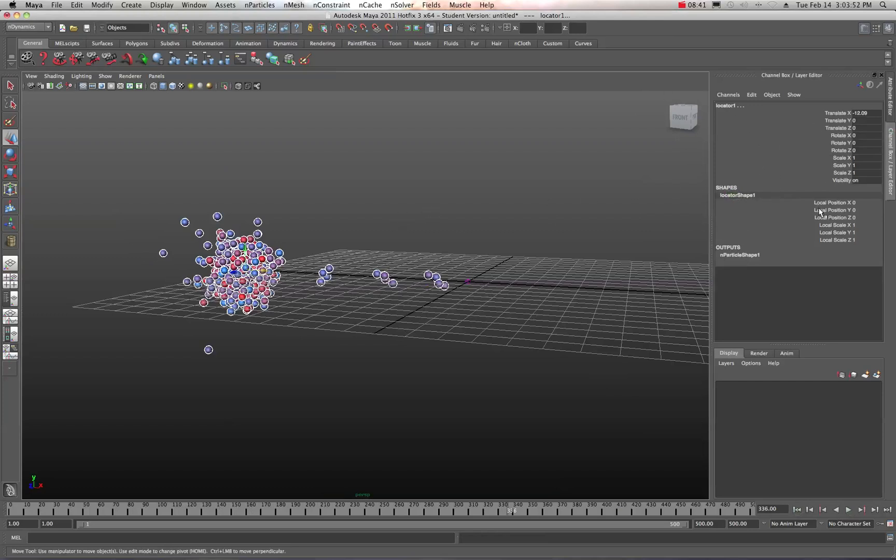
pyautogui.click(736, 255)
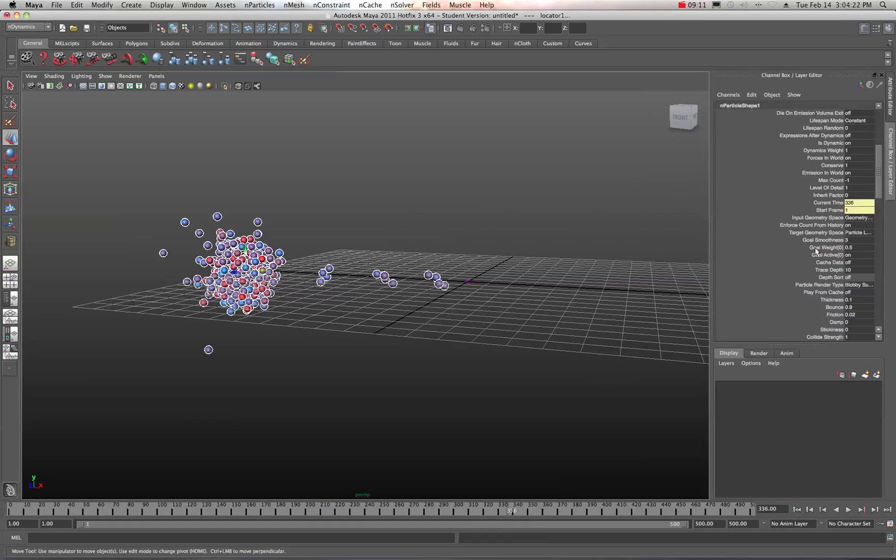
pyautogui.doubleClick(859, 247)
pyautogui.click(829, 247)
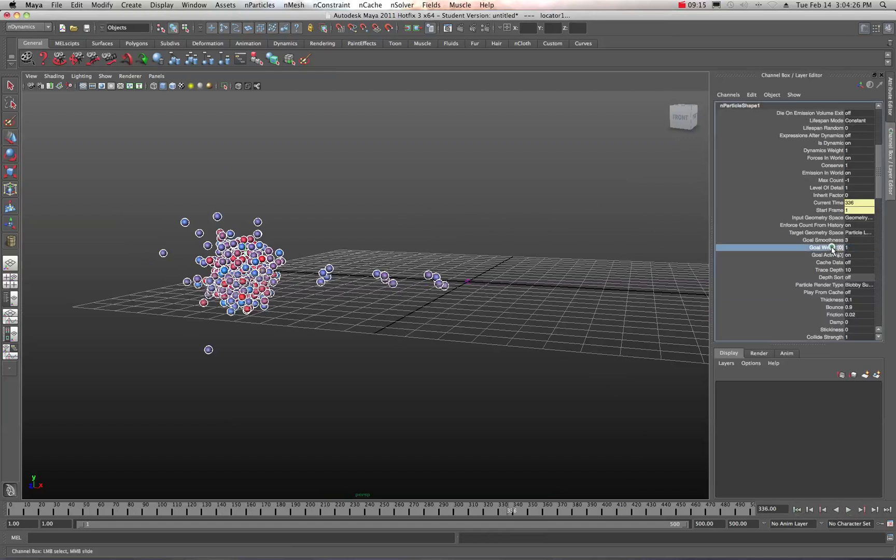
pyautogui.click(797, 510)
pyautogui.click(847, 510)
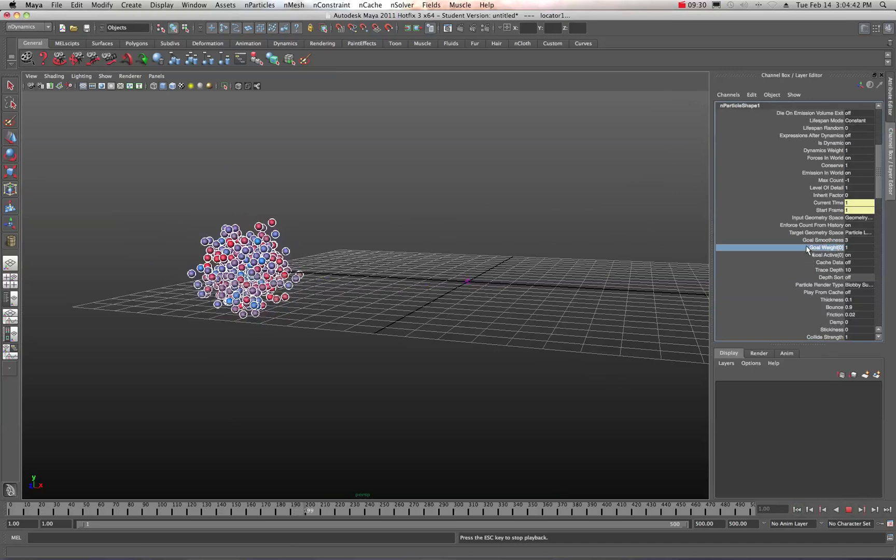
pyautogui.press('Escape')
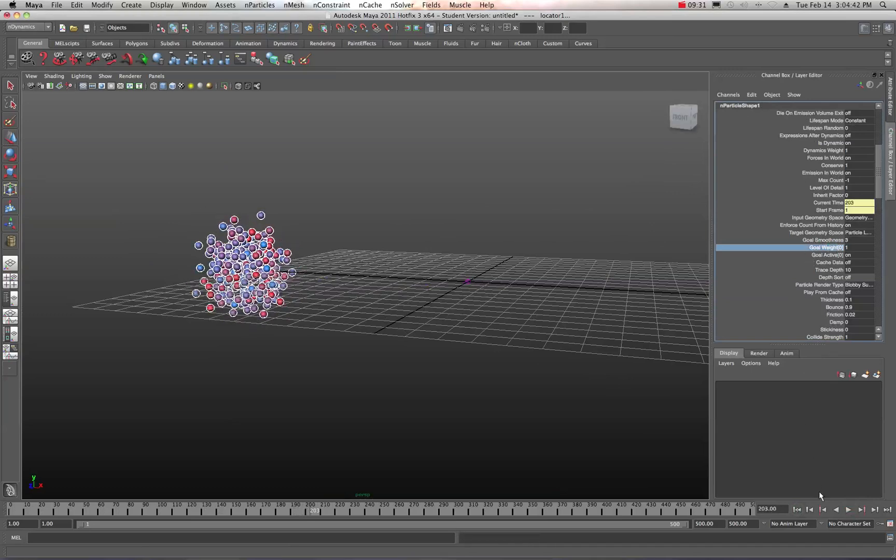
# - Set nParticleShape1's Goal Weight[0] to 0.25 and replay the simulation from frame 1 to about frame 289
pyautogui.doubleClick(851, 247)
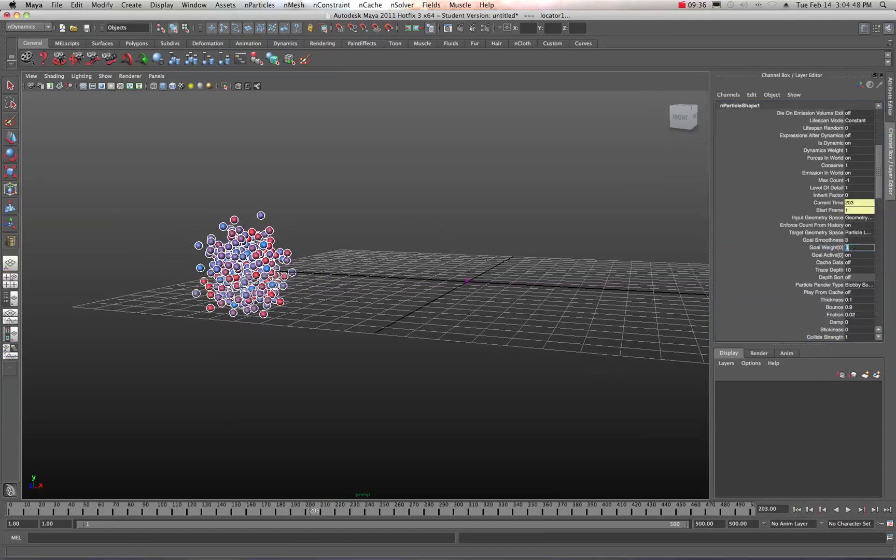
pyautogui.write('.250')
pyautogui.press('Return')
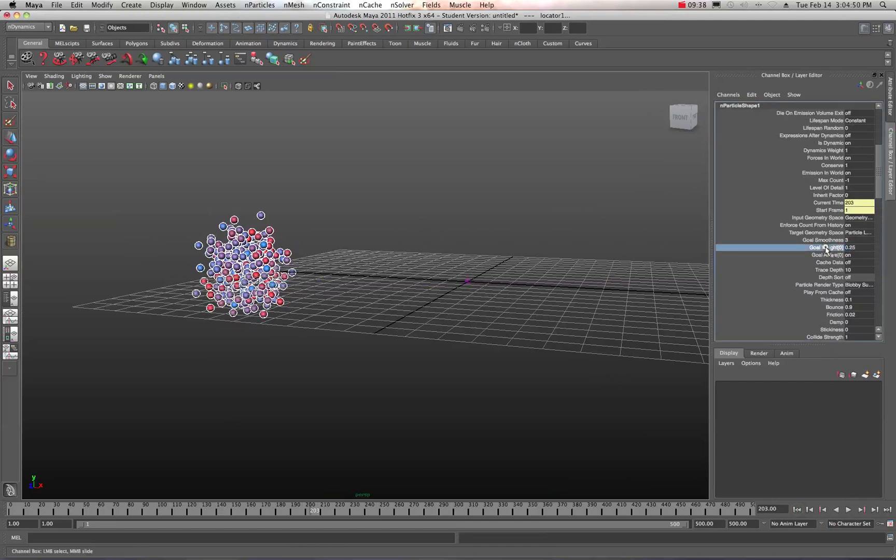
pyautogui.click(798, 511)
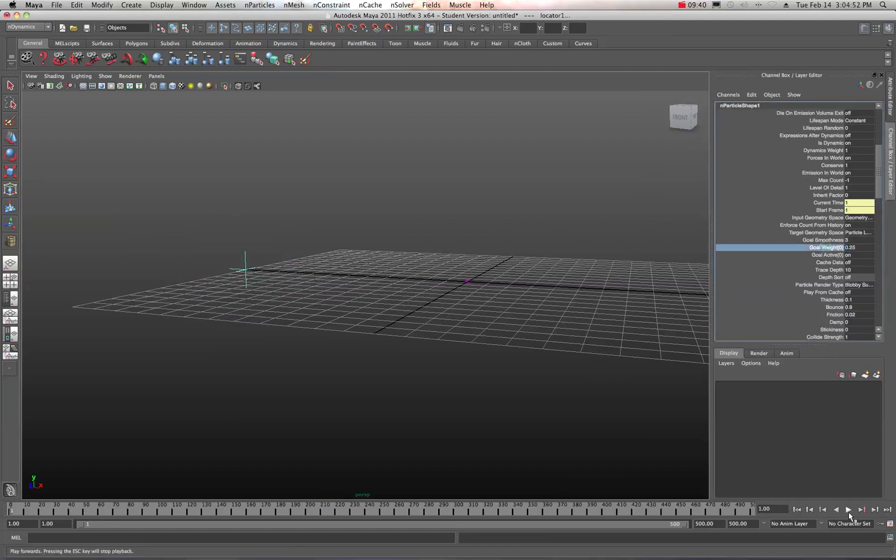
pyautogui.click(849, 510)
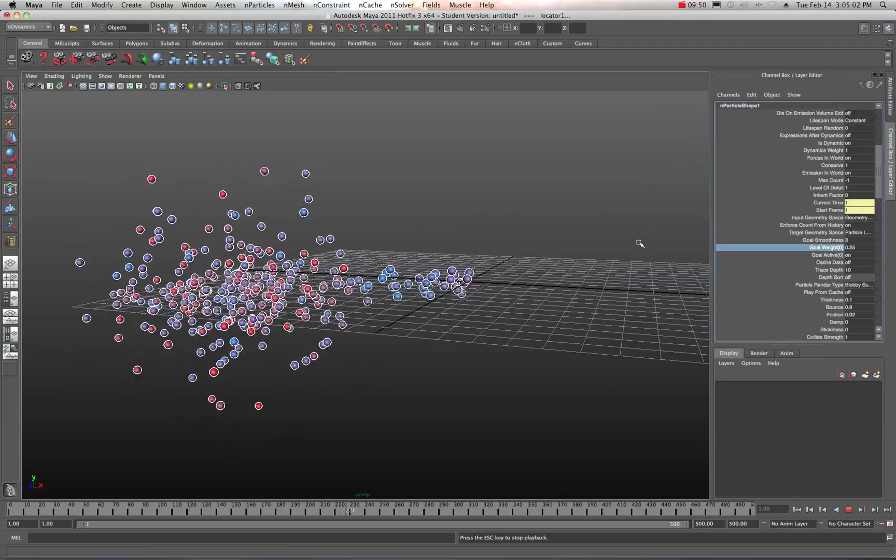
pyautogui.click(849, 510)
# - Try a Goal Weight[0] of 0.125 on nParticleShape1 and replay the simulation from frame 1 to about frame 279
pyautogui.click(861, 248)
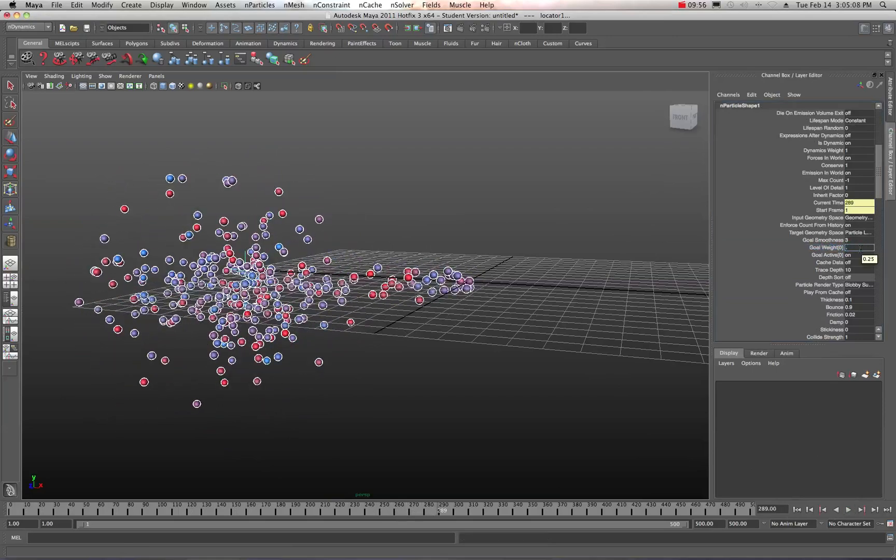
pyautogui.press('Return')
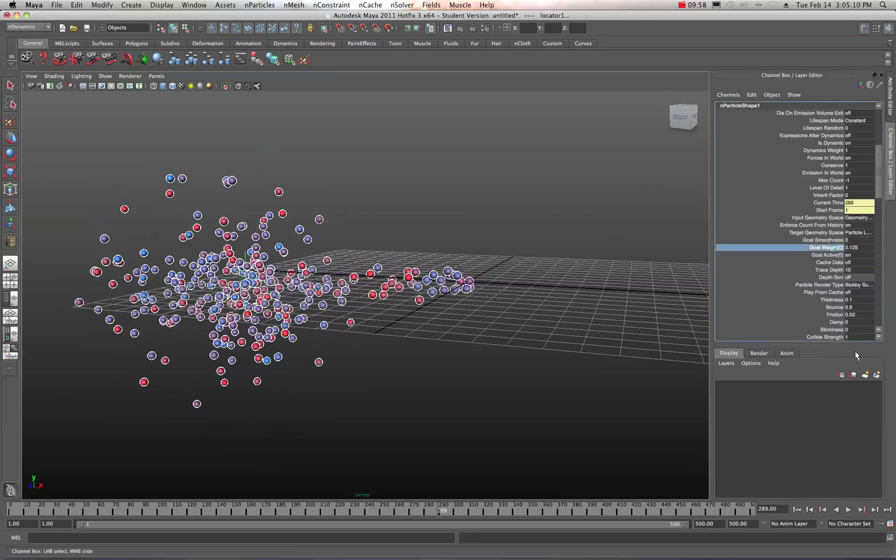
pyautogui.click(797, 510)
pyautogui.click(849, 510)
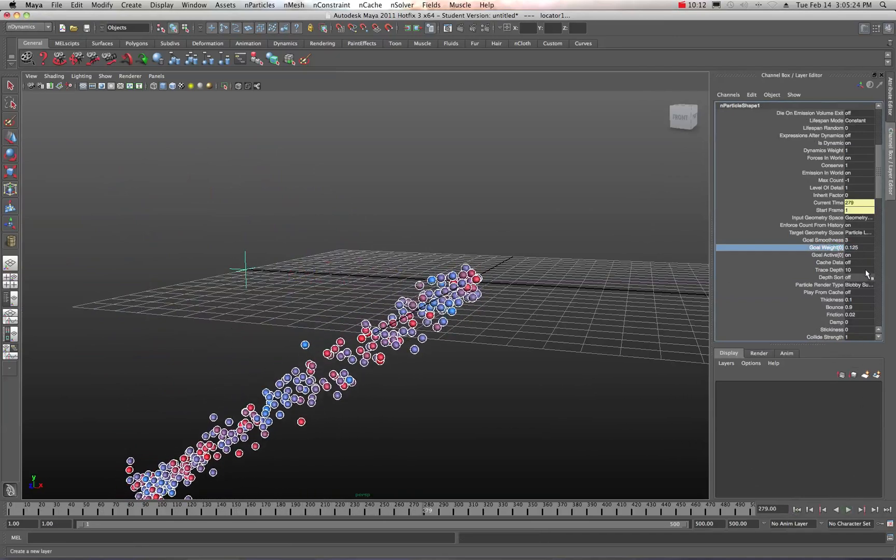
# - Return nParticleShape1's Goal Weight[0] to 0.25 and replay the simulation from frame 1 to about frame 133
pyautogui.doubleClick(862, 248)
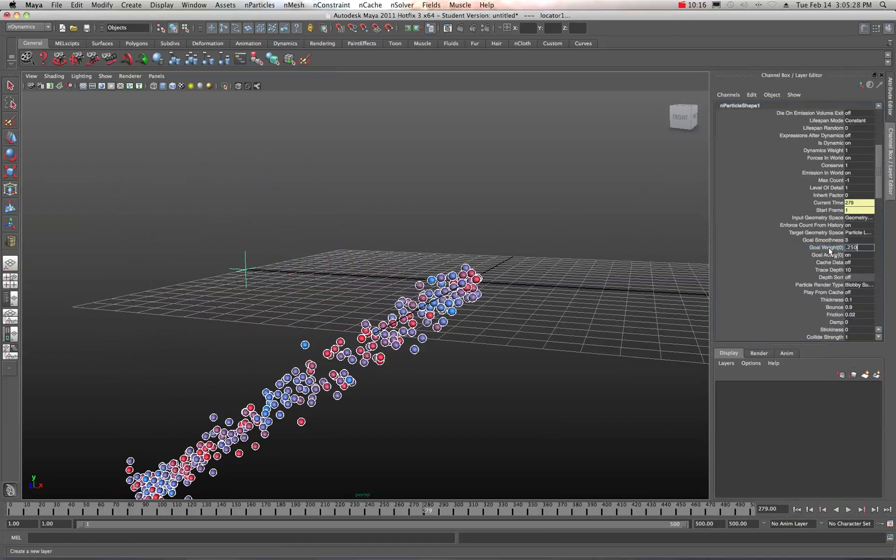
pyautogui.write('.250')
pyautogui.press('Return')
pyautogui.click(796, 510)
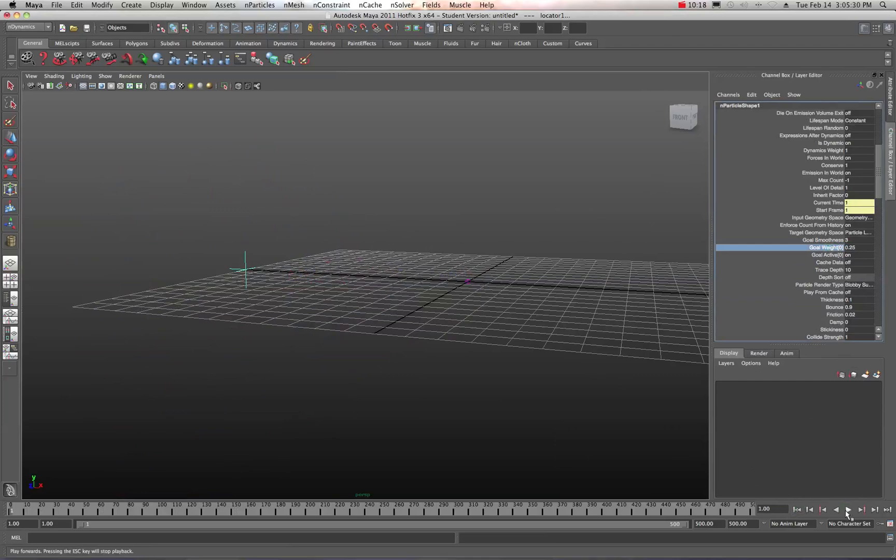
pyautogui.click(848, 511)
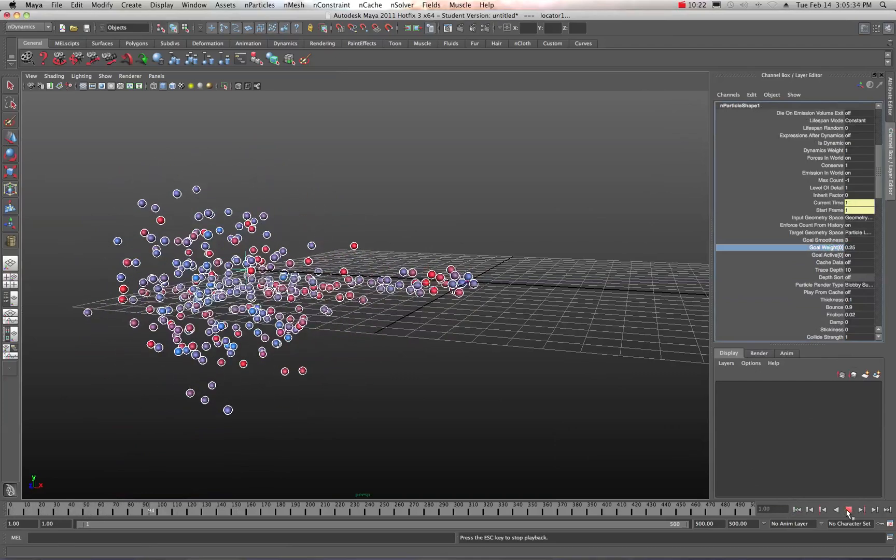
pyautogui.click(848, 511)
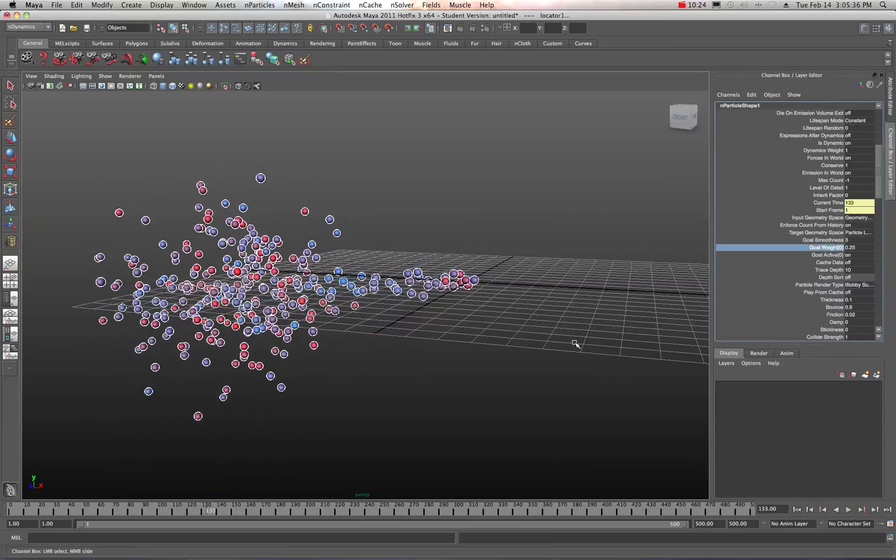
# - Deselect the nParticles and the locator so the swarm can be viewed without selection highlighting
pyautogui.scroll(-2, 546, 341)
pyautogui.keyDown('alt'); pyautogui.moveTo(486, 353); pyautogui.dragTo(441, 363); pyautogui.keyUp('alt')
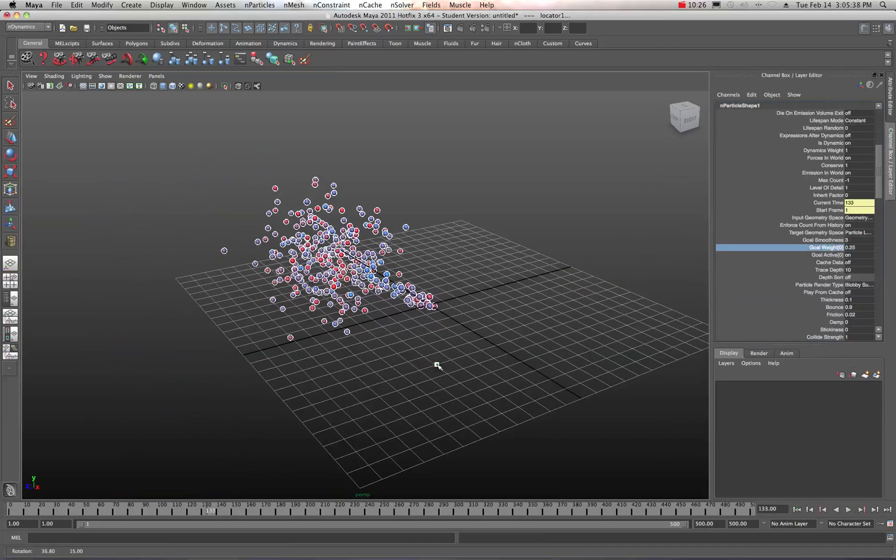
pyautogui.click(443, 362)
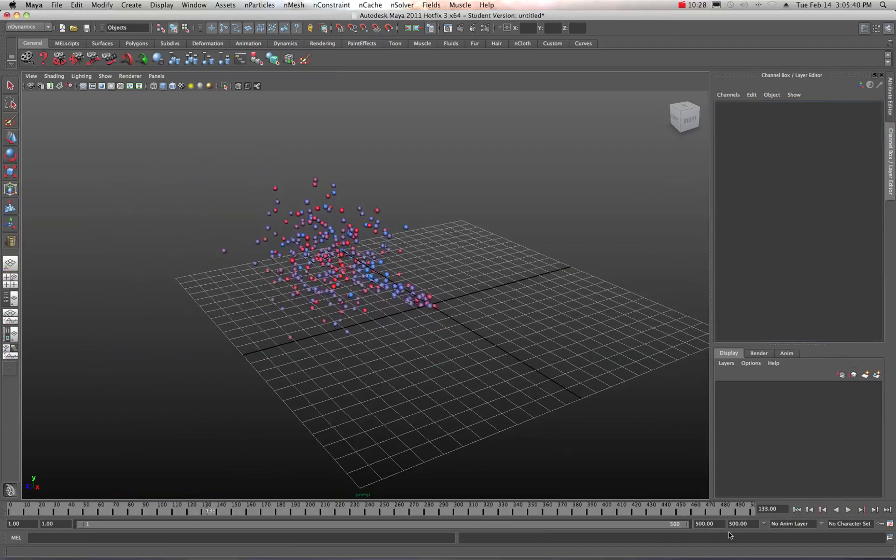
# - Return to frame 1 and create a polygon sphere near the grid's centre
pyautogui.click(797, 509)
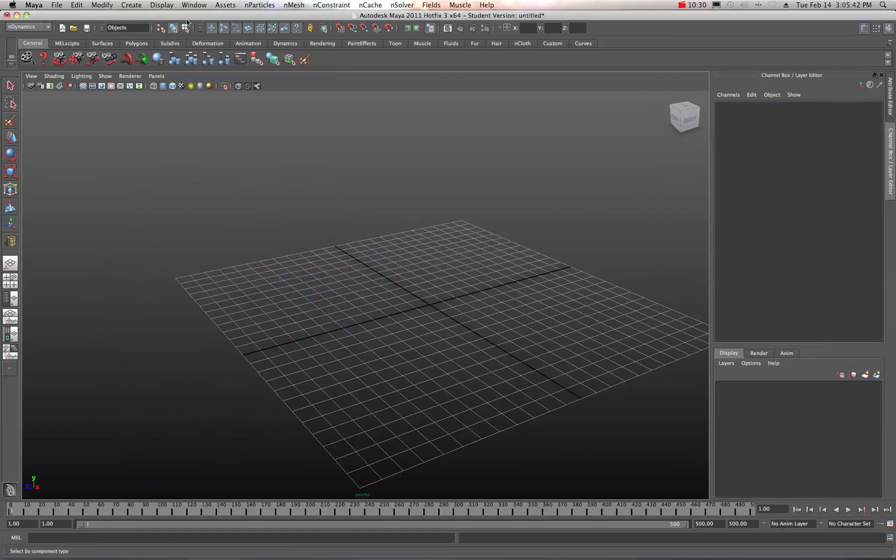
pyautogui.click(132, 5)
pyautogui.moveTo(138, 29)
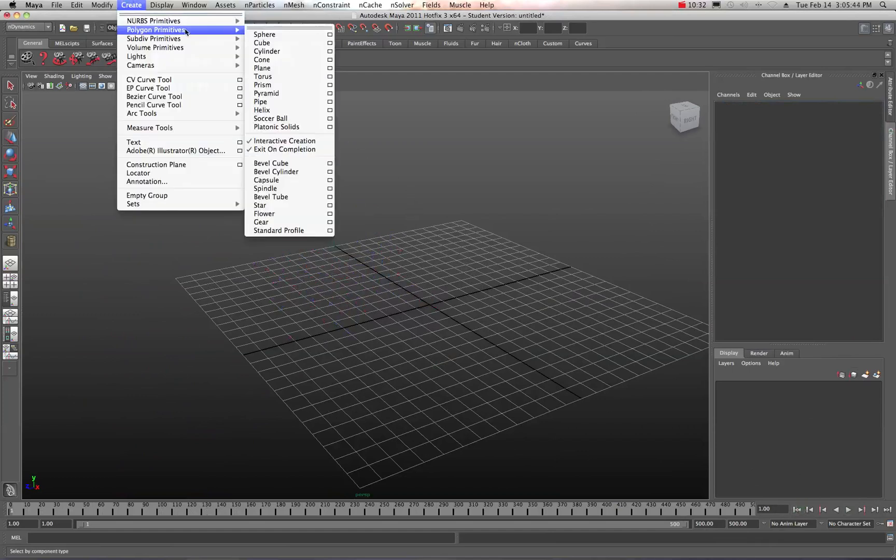
pyautogui.click(262, 35)
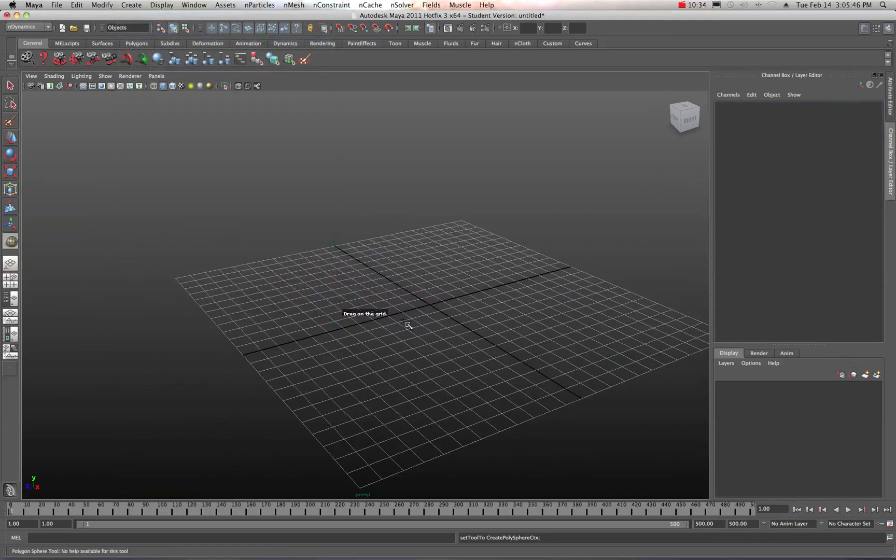
pyautogui.moveTo(425, 310); pyautogui.dragTo(402, 271)
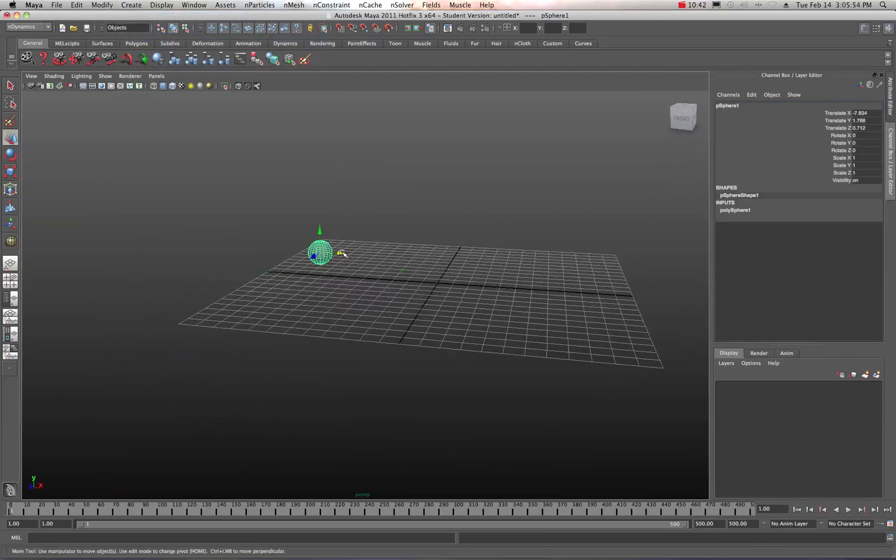
# - Move the sphere beside the locator at the grid's edge, to about X -11.9, Y 0.66, Z 0.71
pyautogui.moveTo(342, 253); pyautogui.dragTo(294, 267)
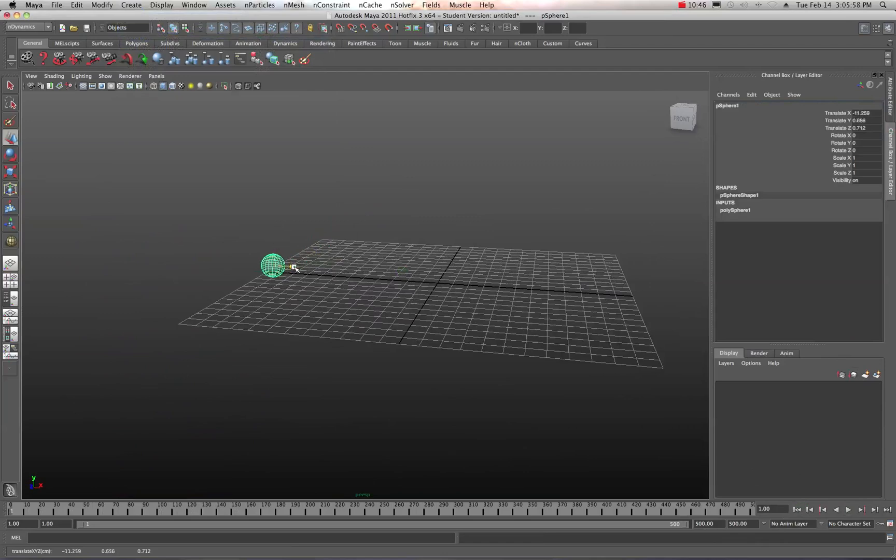
pyautogui.scroll(6, 326, 294)
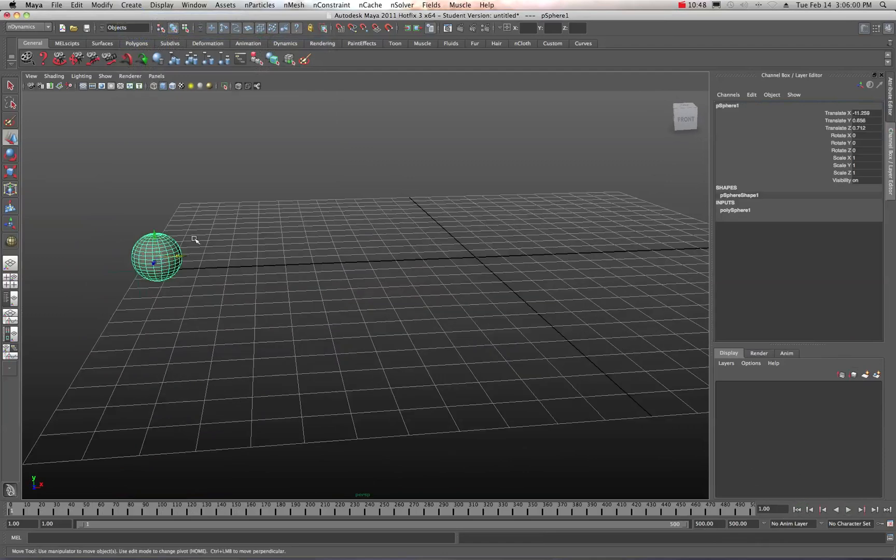
pyautogui.moveTo(177, 256); pyautogui.dragTo(158, 254)
# - Move locator1 into the centre of the sphere, to about X -11.94, Y 0.68, Z 0.69
pyautogui.keyDown('alt'); pyautogui.moveTo(216, 296); pyautogui.dragTo(310, 286); pyautogui.keyUp('alt')
pyautogui.click(283, 312)
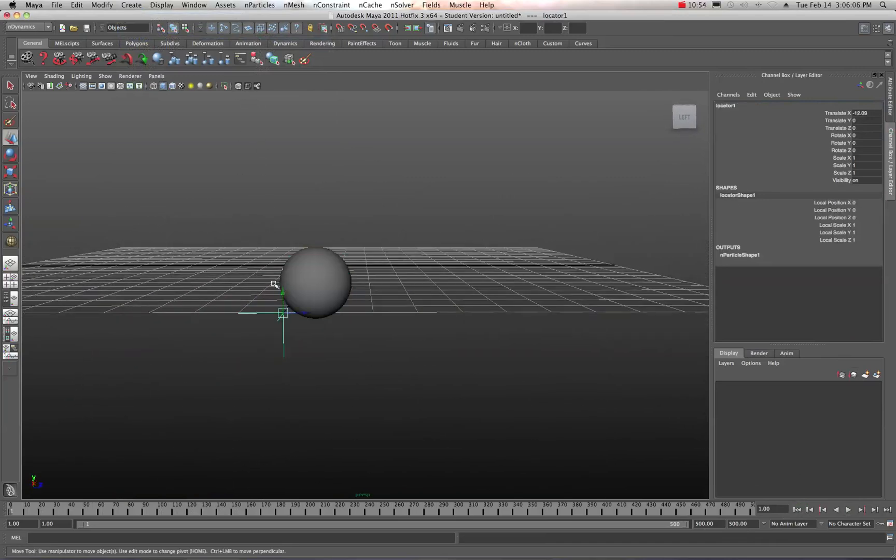
pyautogui.moveTo(281, 290); pyautogui.dragTo(326, 306)
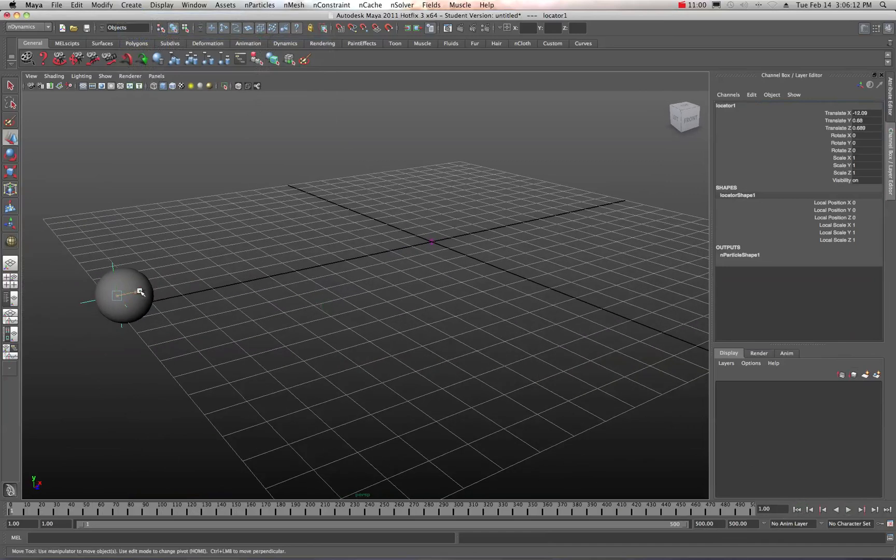
pyautogui.moveTo(140, 292); pyautogui.dragTo(146, 292)
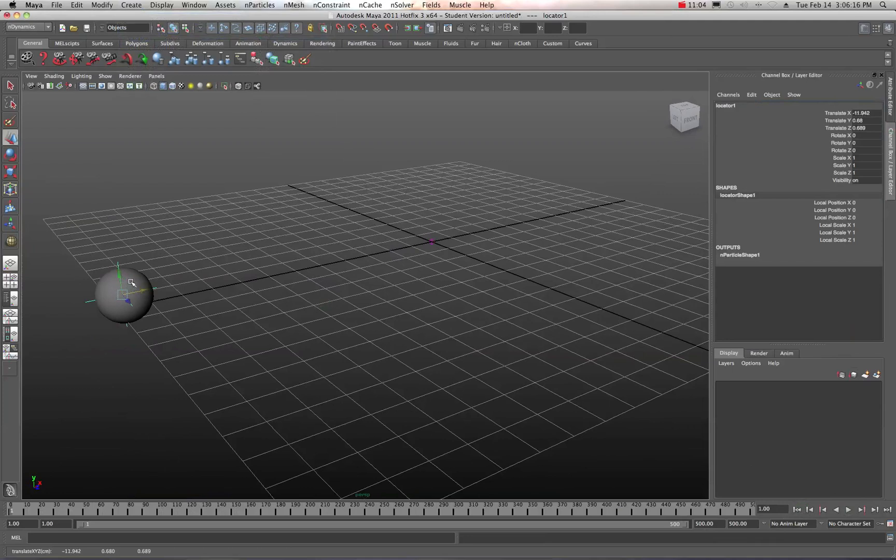
# - Parent locator1 to the sphere so the particle goal follows the sphere
pyautogui.click(132, 281)
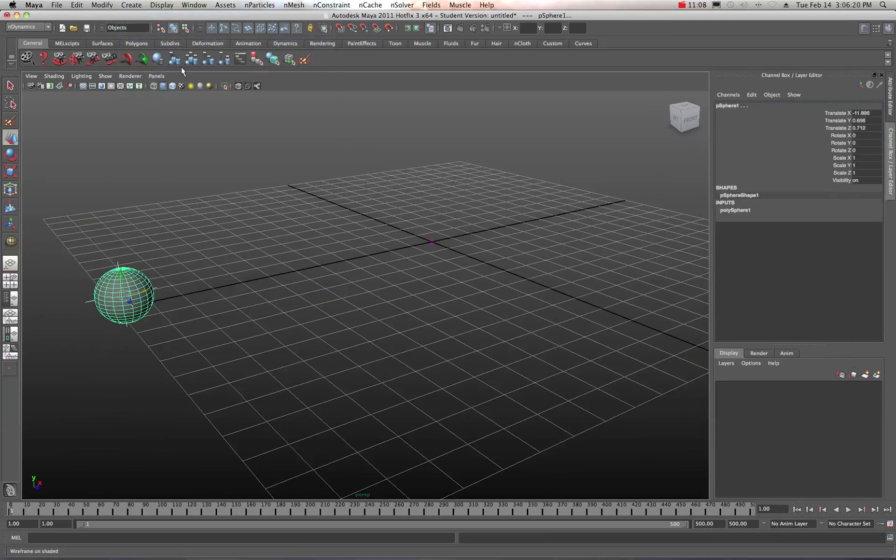
pyautogui.click(207, 58)
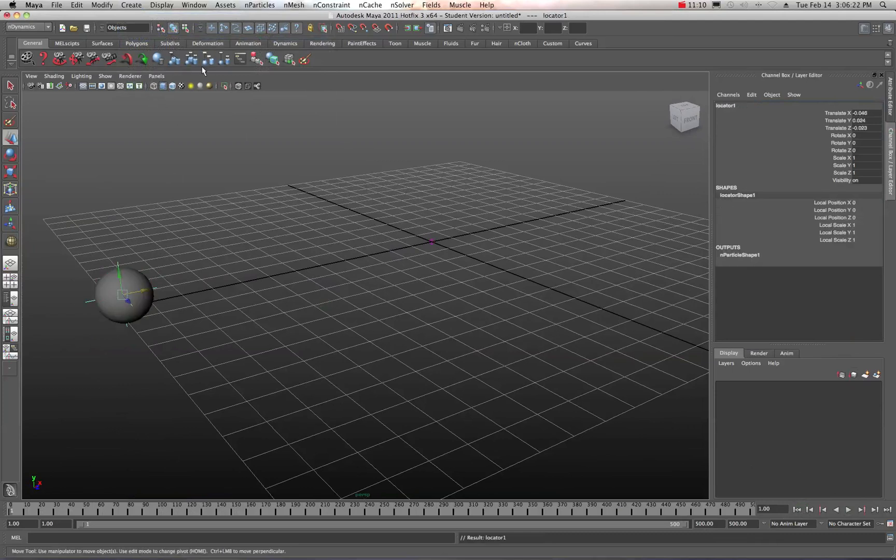
pyautogui.click(198, 265)
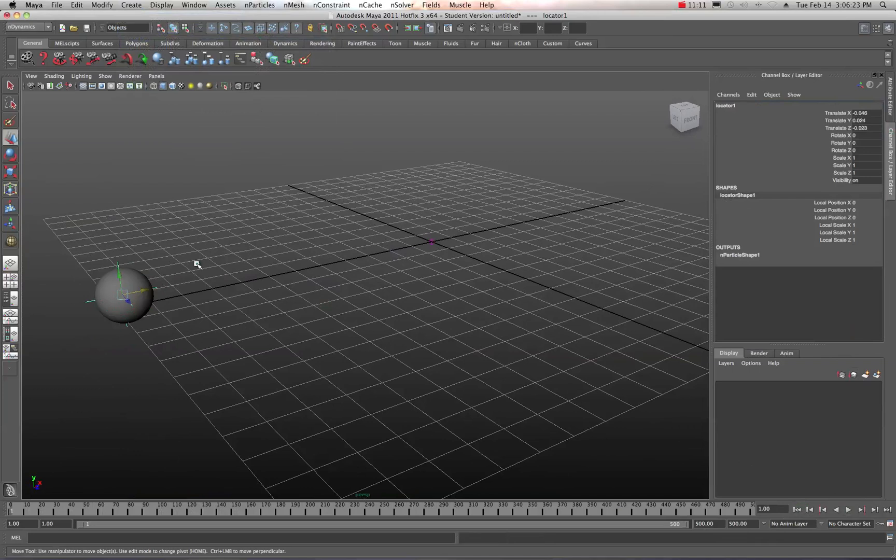
# - Set a keyframe on pSphere1's Translate X, Y and Z at frame 1
pyautogui.click(127, 295)
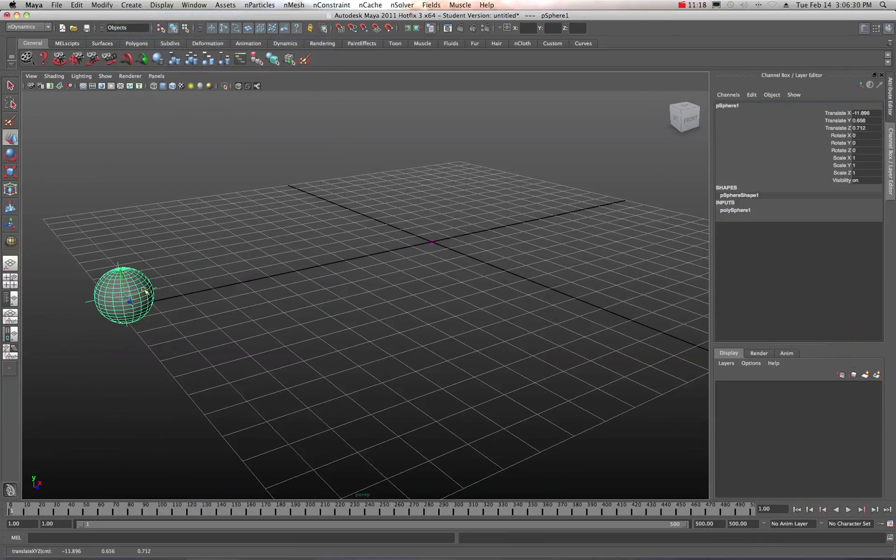
pyautogui.click(831, 113)
pyautogui.keyDown('shift'); pyautogui.click(829, 127); pyautogui.keyUp('shift')
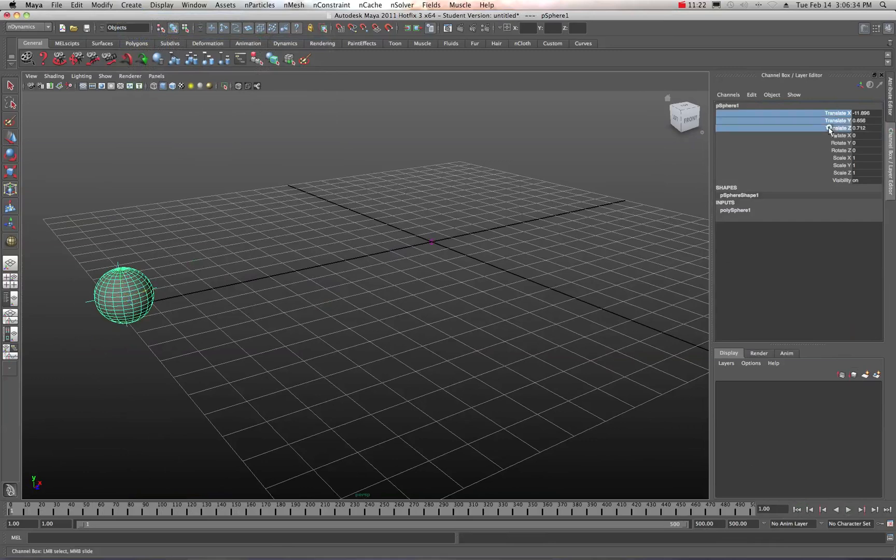
pyautogui.rightClick(773, 126)
pyautogui.click(778, 138)
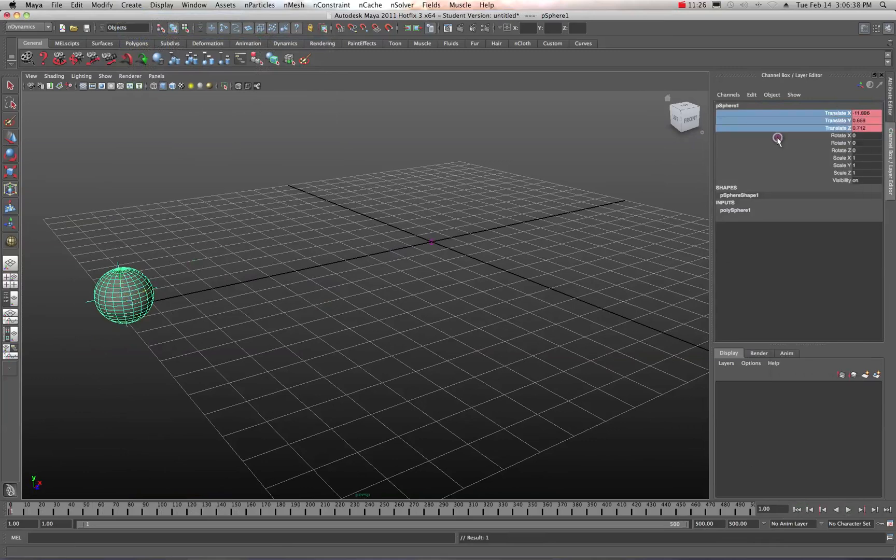
# - At frame 113, move pSphere1 to about X 5.26, Y 3.40, Z -7.86 and key its three translate channels
pyautogui.click(179, 511)
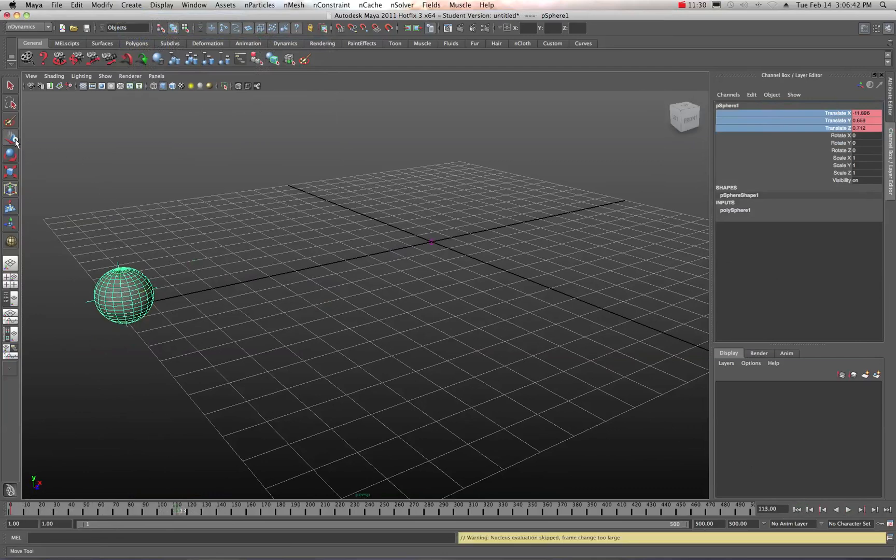
pyautogui.click(10, 137)
pyautogui.moveTo(139, 291); pyautogui.dragTo(415, 98)
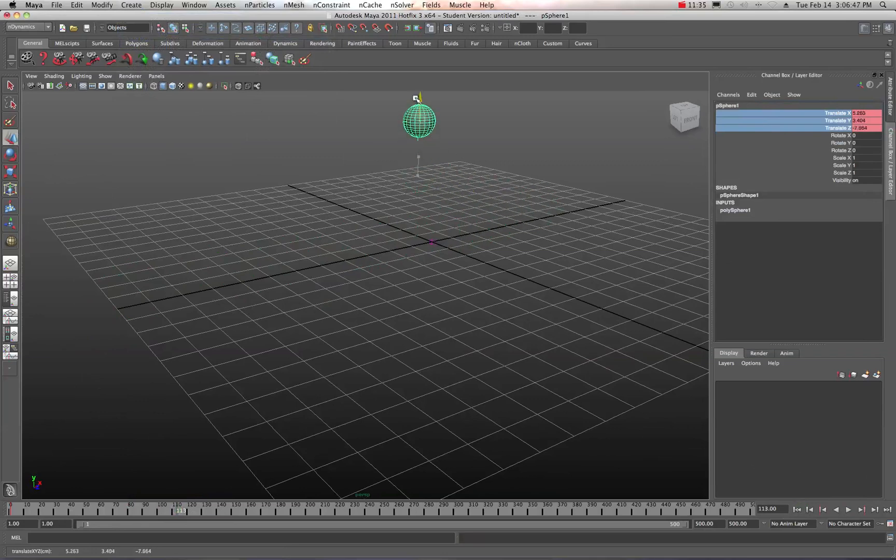
pyautogui.rightClick(749, 119)
pyautogui.click(752, 122)
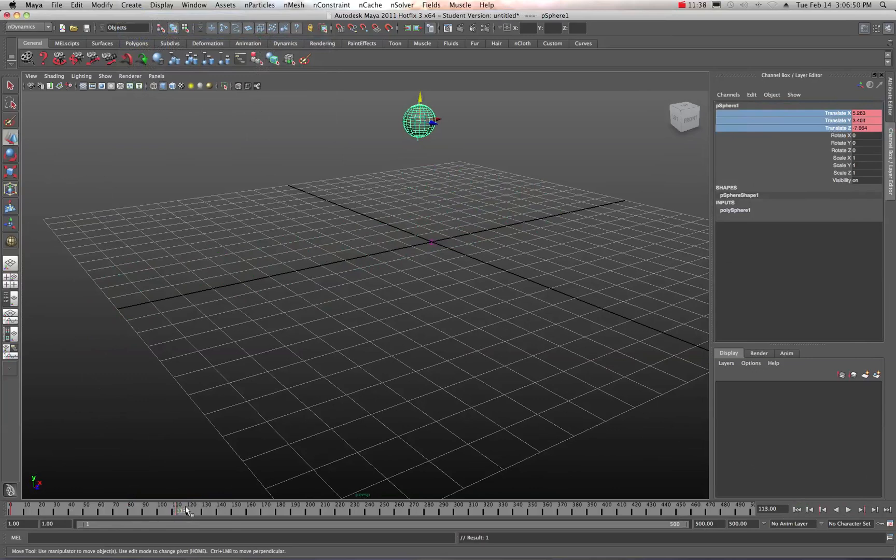
# - At frame 211, move pSphere1 to about Y -0.40, Z 5.42 and key its three translate channels
pyautogui.moveTo(186, 511); pyautogui.dragTo(325, 511)
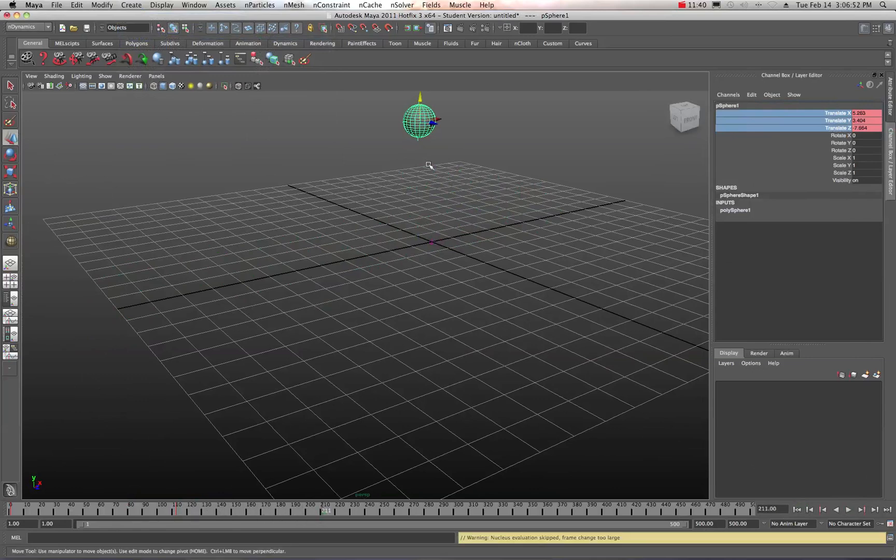
pyautogui.moveTo(422, 99); pyautogui.dragTo(649, 301)
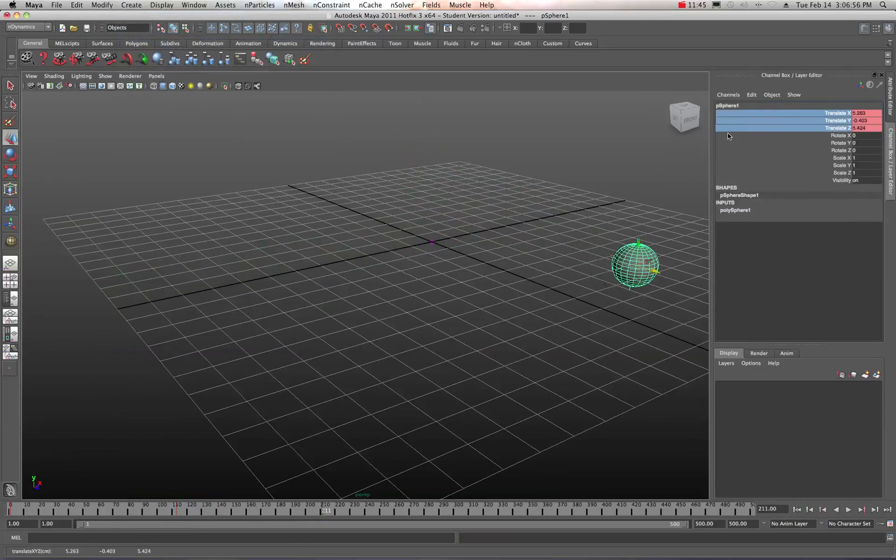
pyautogui.rightClick(740, 127)
pyautogui.click(752, 136)
# - At frame 326, move pSphere1 to about X -5.70, Y -2.41 and key its three translate channels
pyautogui.moveTo(326, 515); pyautogui.dragTo(497, 512)
pyautogui.moveTo(648, 263); pyautogui.dragTo(394, 377)
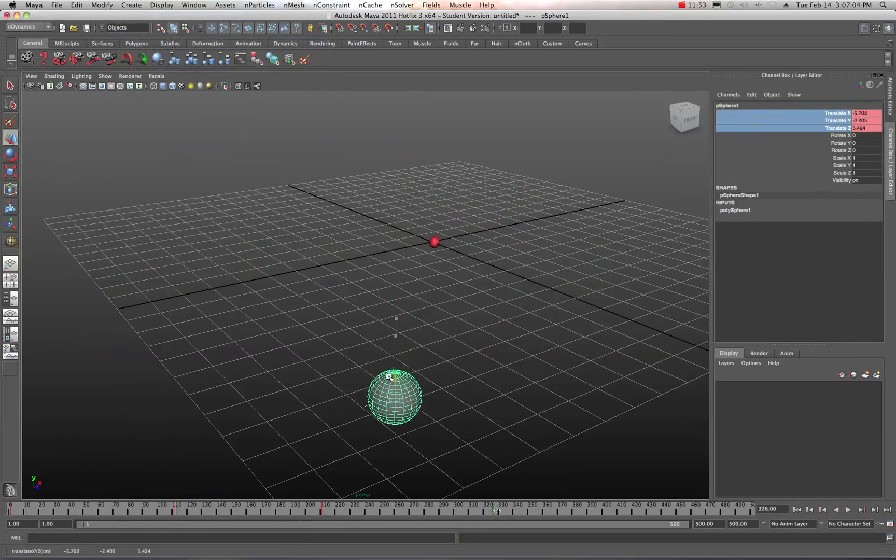
pyautogui.rightClick(793, 117)
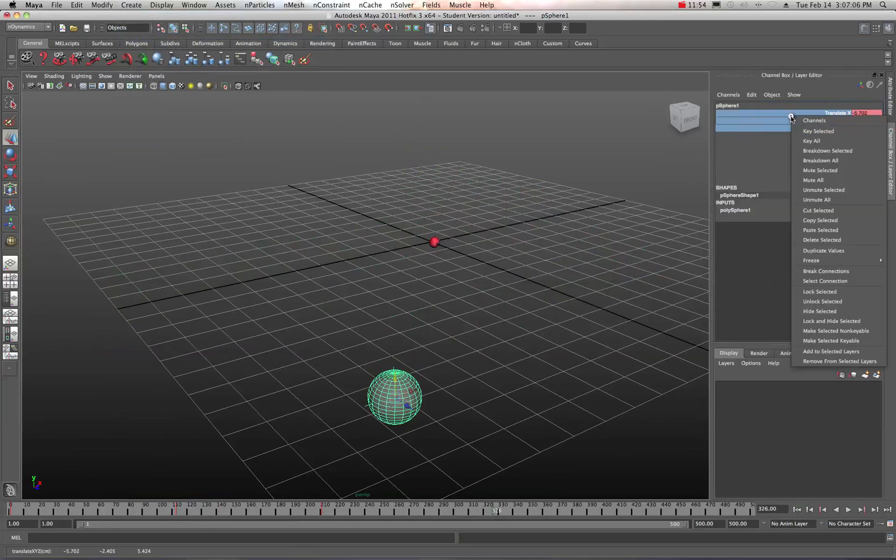
pyautogui.click(794, 132)
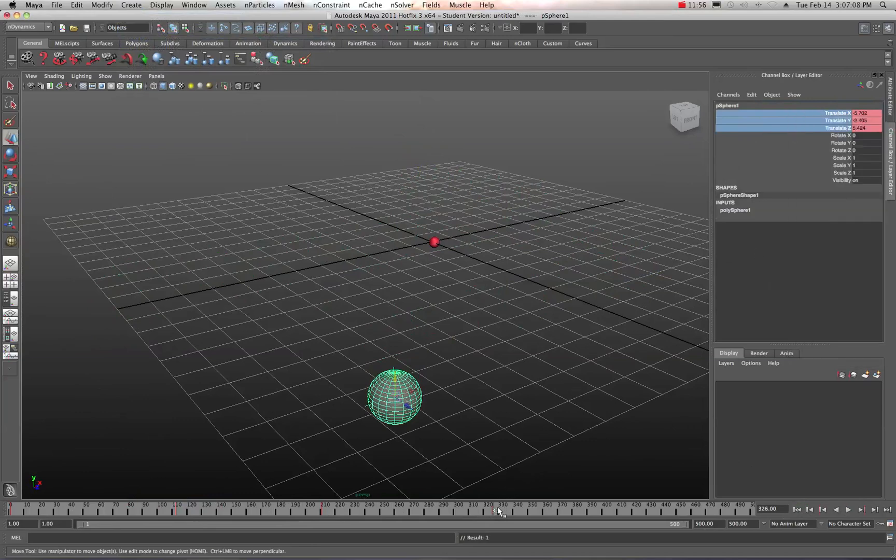
# - At frame 419, move pSphere1 to about Y 2.01, Z -7.91 and key its three translate channels
pyautogui.moveTo(498, 511); pyautogui.dragTo(632, 511)
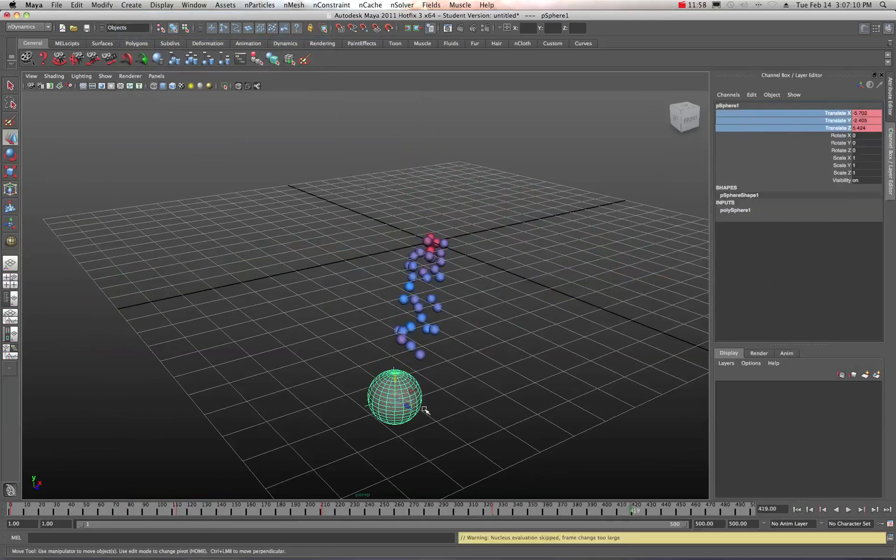
pyautogui.moveTo(407, 406); pyautogui.dragTo(232, 147)
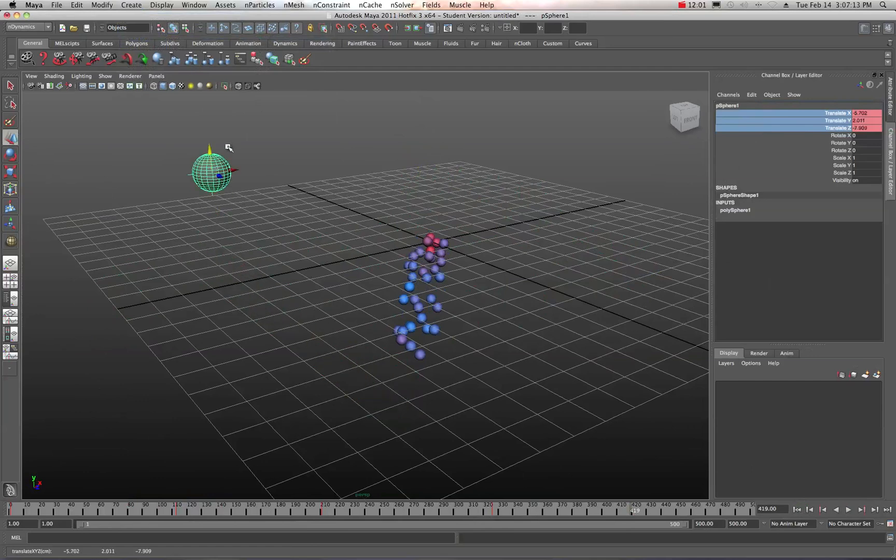
pyautogui.rightClick(774, 125)
pyautogui.click(777, 132)
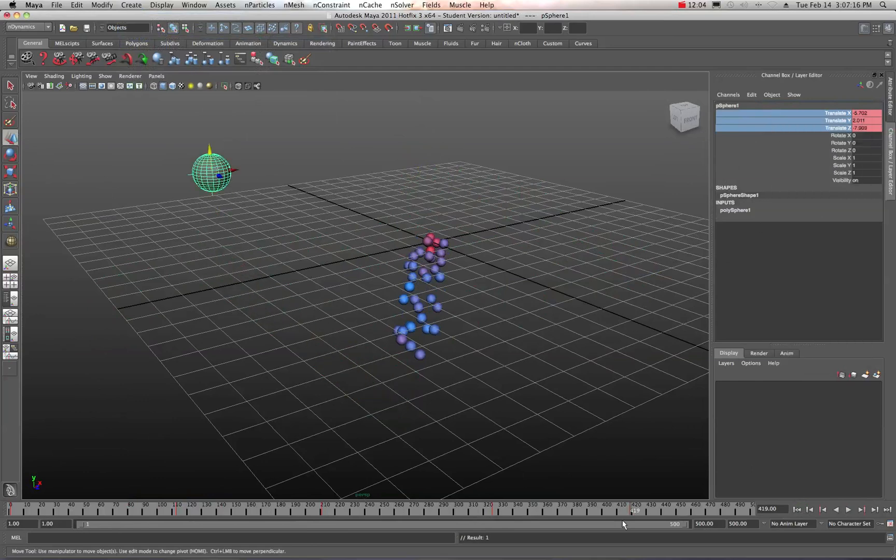
# - At frame 500, move pSphere1 to about X -2.00, Y 1.28 and key its three translate channels
pyautogui.moveTo(635, 513); pyautogui.dragTo(752, 511)
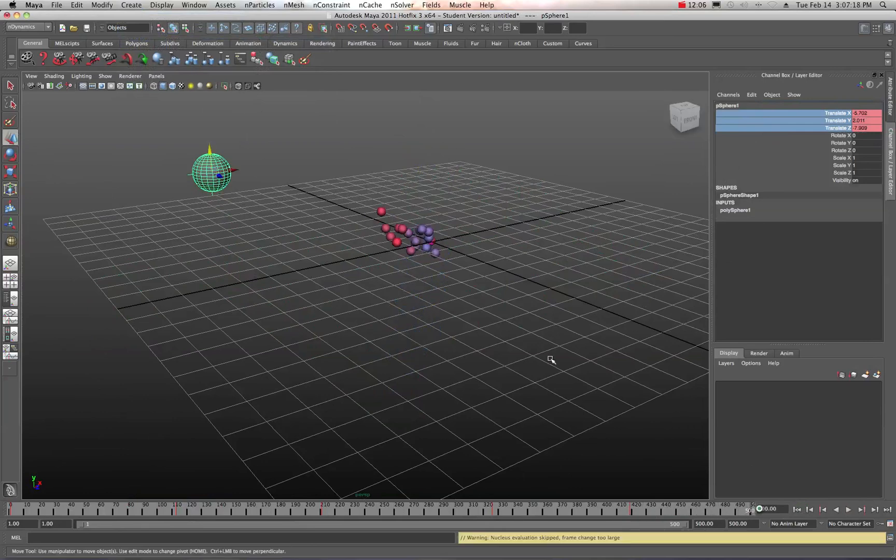
pyautogui.moveTo(233, 171); pyautogui.dragTo(287, 157)
pyautogui.rightClick(757, 119)
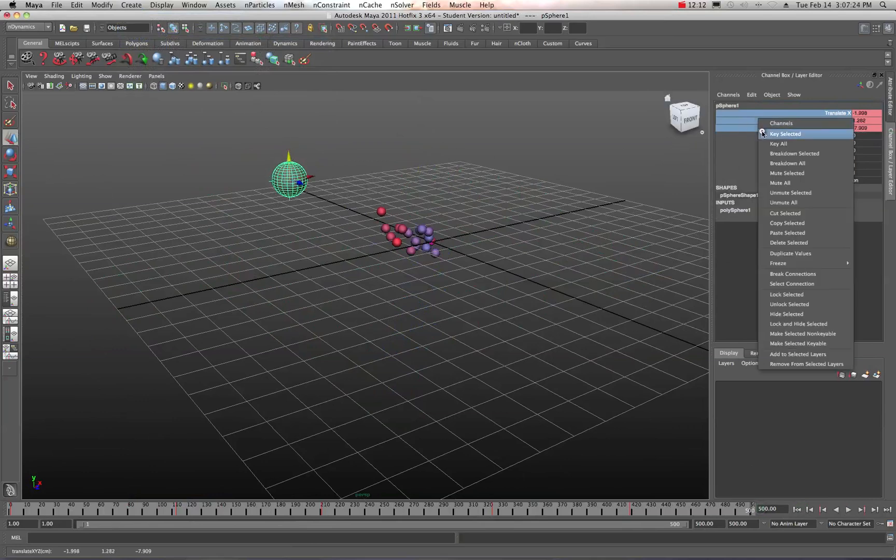
pyautogui.click(762, 131)
# - Play the simulation to watch the swarm follow the animated sphere, and stop at about frame 234
pyautogui.click(849, 509)
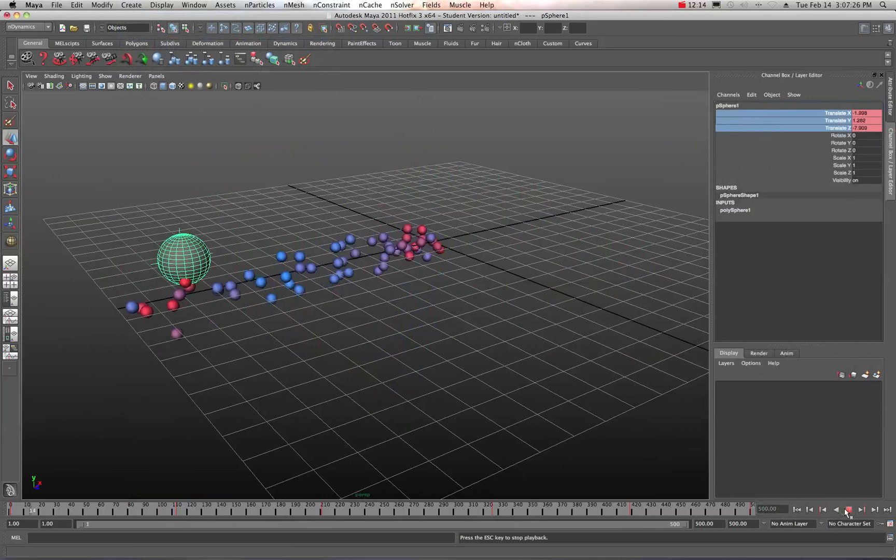
pyautogui.scroll(-2, 555, 371)
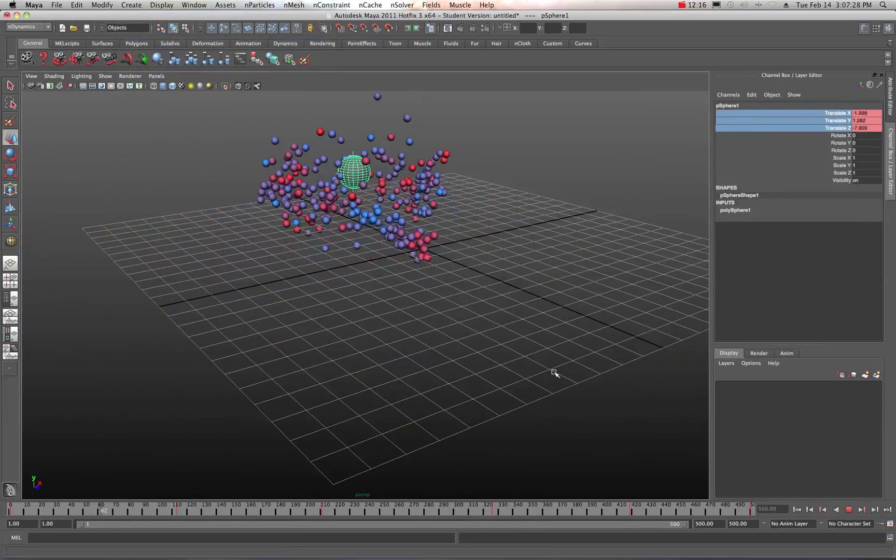
pyautogui.scroll(-4, 516, 362)
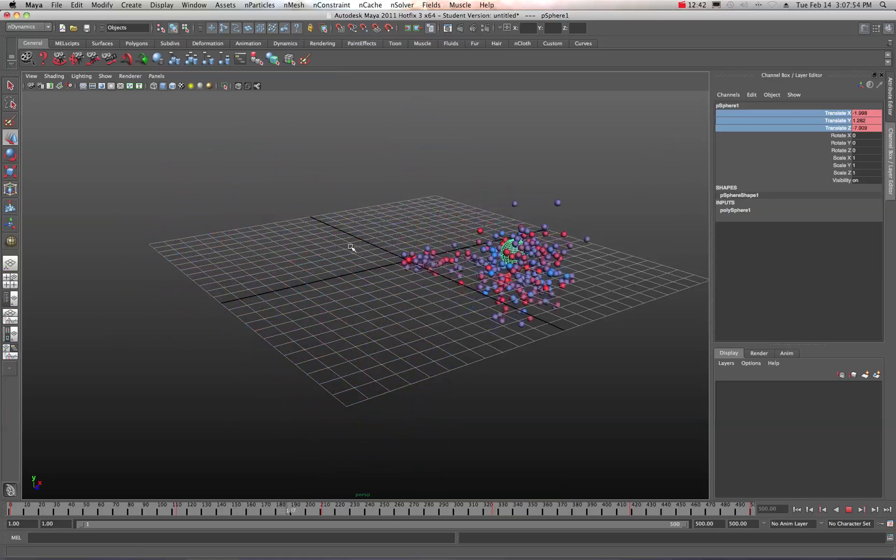
pyautogui.click(848, 509)
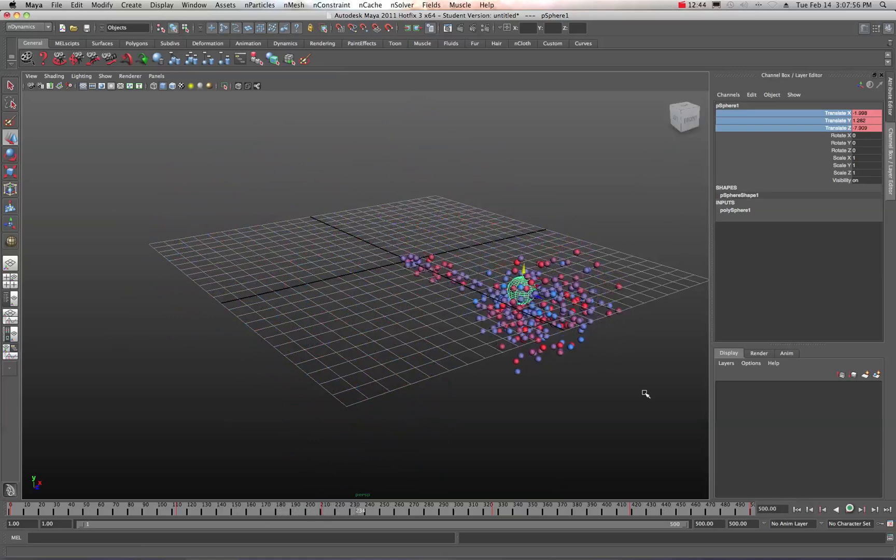
# - Set nParticleShape1's particle Radius to 0.183
pyautogui.click(438, 273)
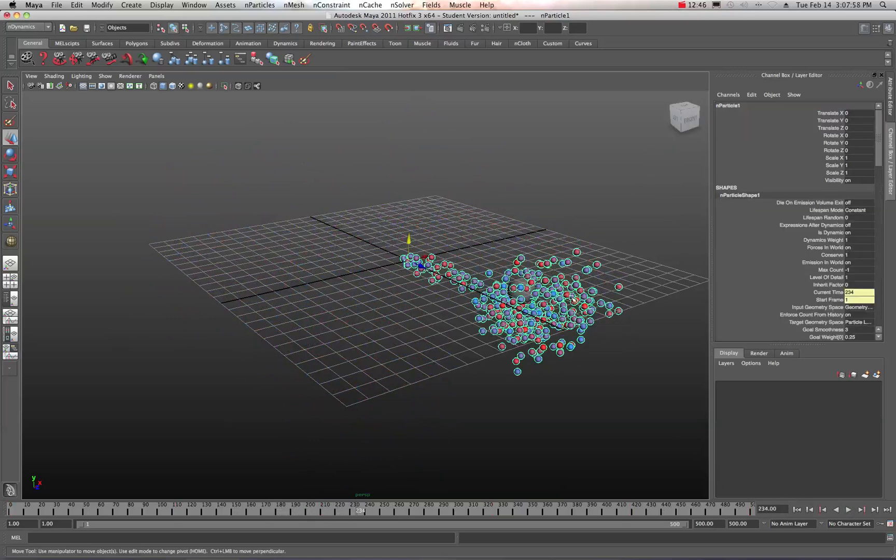
pyautogui.click(891, 96)
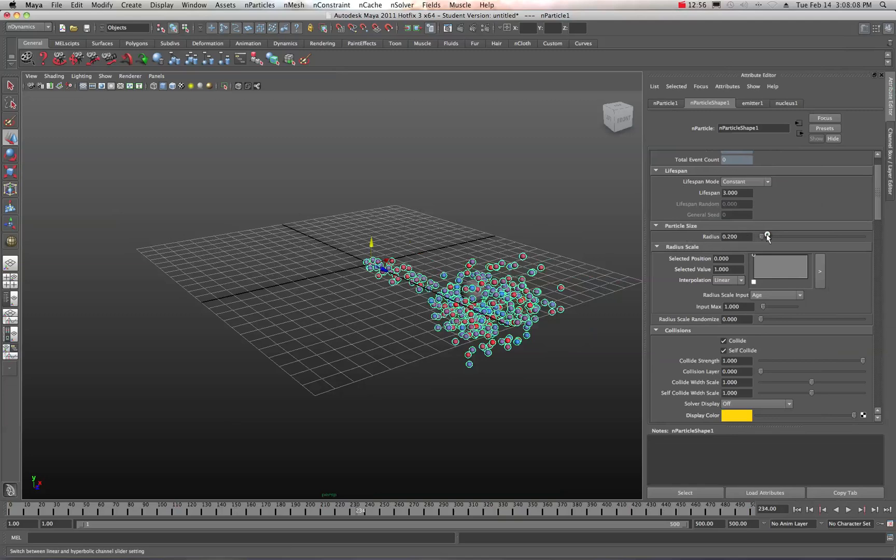
pyautogui.moveTo(766, 234); pyautogui.dragTo(763, 237)
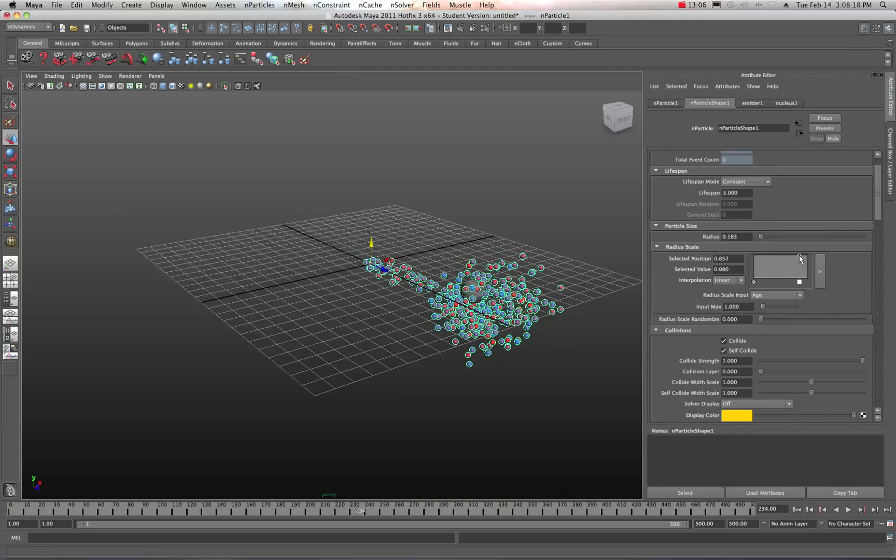
# - Shape nParticleShape1's Radius Scale ramp with a start value of 0.700, a higher middle point, and an end point at position 0.948, value 0.360
pyautogui.moveTo(798, 255); pyautogui.dragTo(805, 271)
pyautogui.scroll(4, 540, 264)
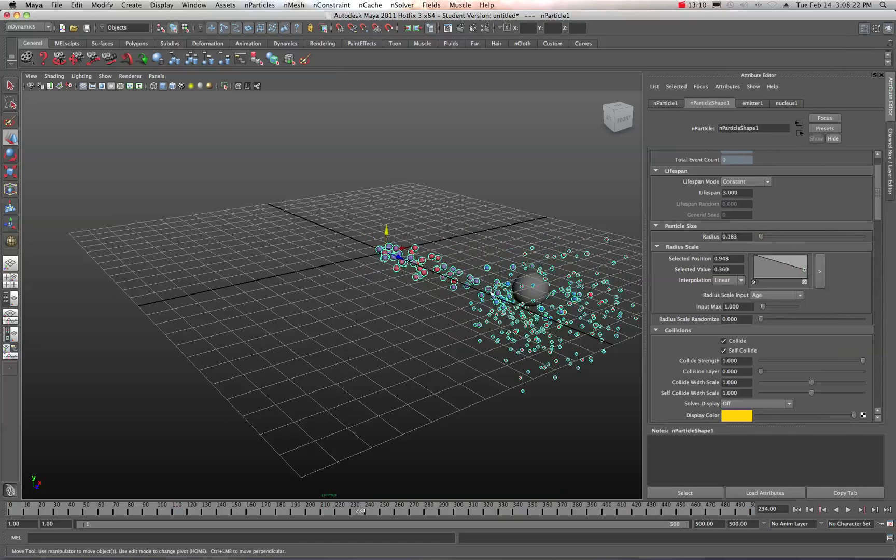
pyautogui.click(777, 263)
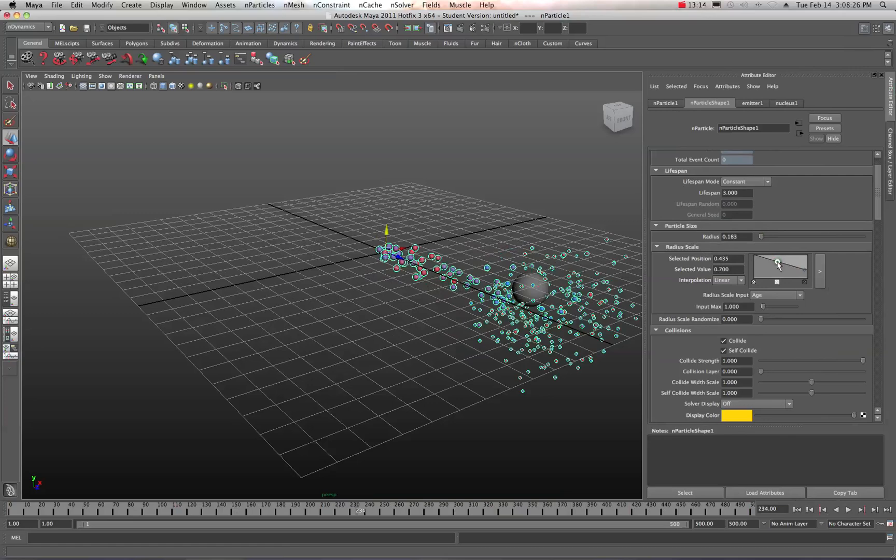
pyautogui.moveTo(777, 263); pyautogui.dragTo(754, 264)
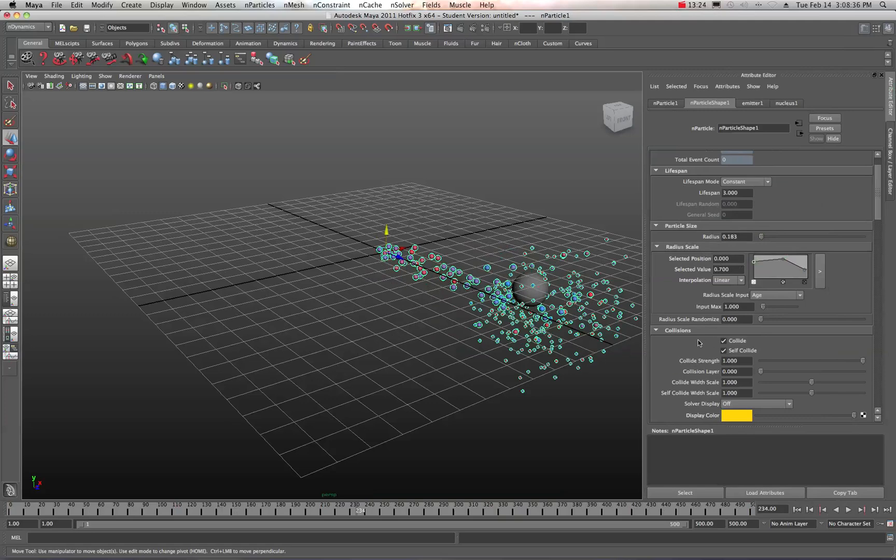
pyautogui.scroll(-1, 689, 344)
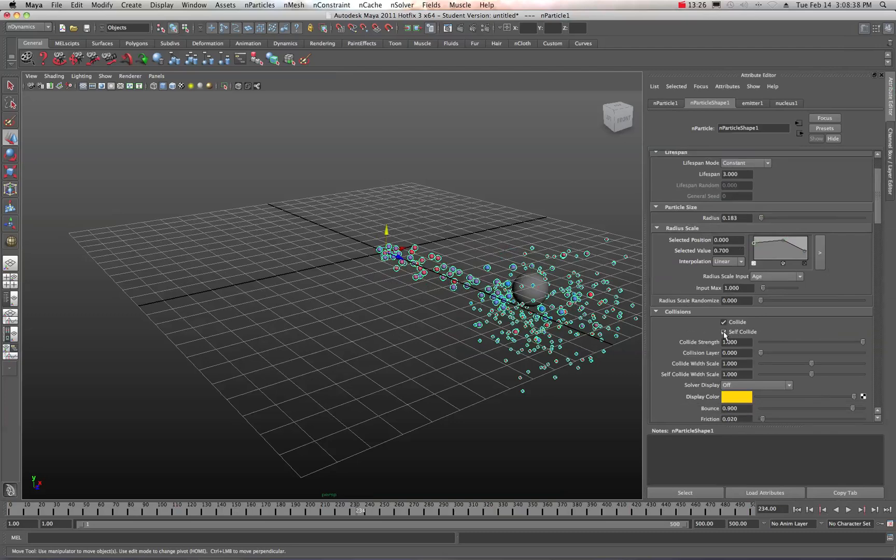
pyautogui.scroll(-1, 682, 319)
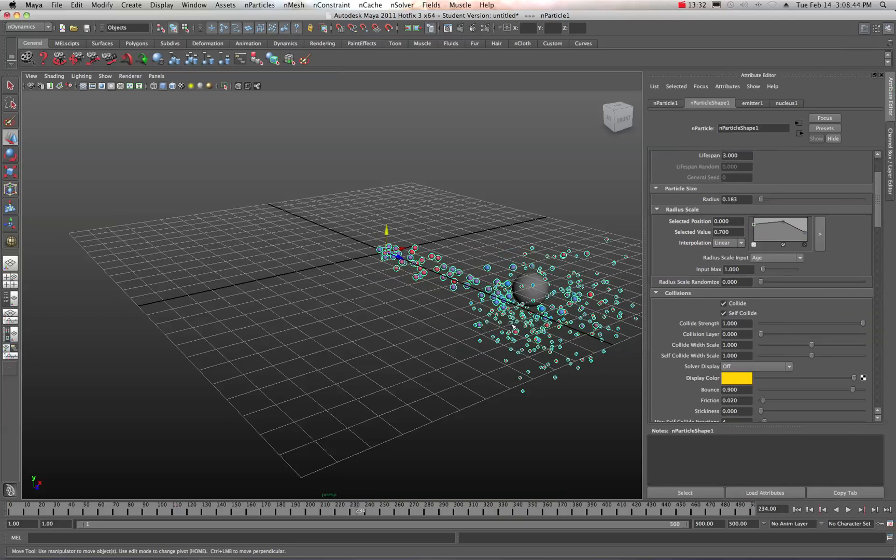
# - Rewind, run the simulation to frame 17, and make pSphere1 a passive collider with the particles also selected
pyautogui.click(799, 511)
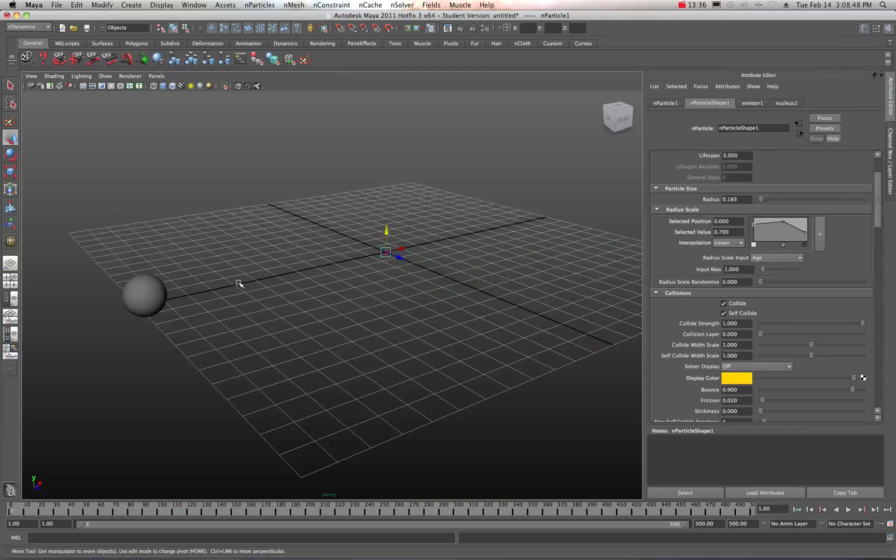
pyautogui.click(146, 299)
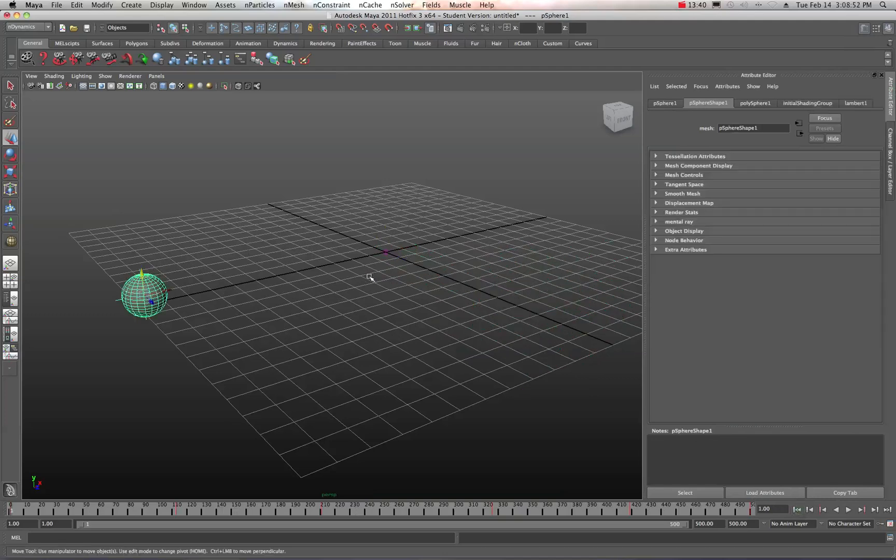
pyautogui.click(844, 511)
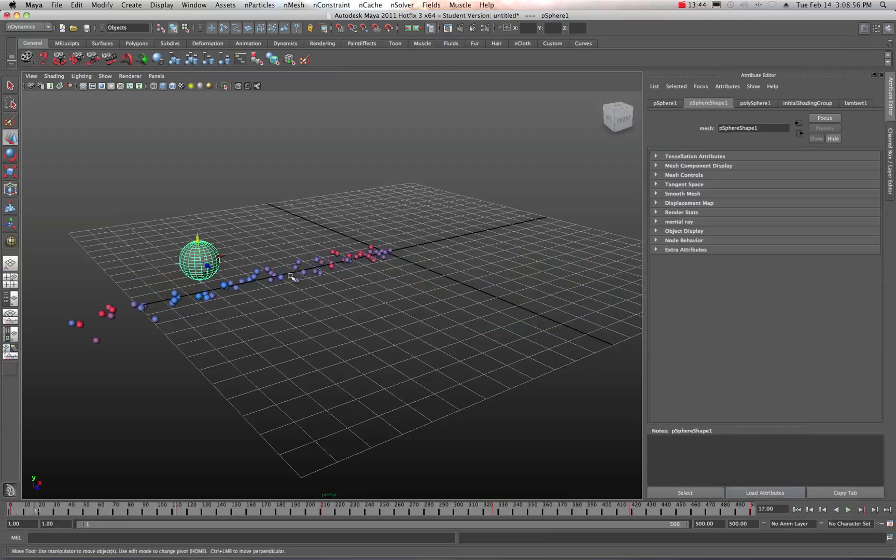
pyautogui.click(270, 274)
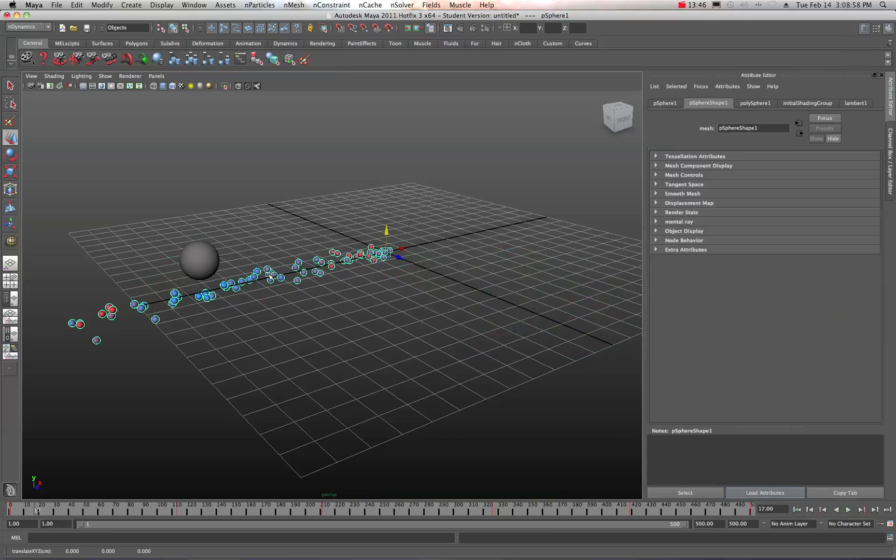
pyautogui.click(194, 260)
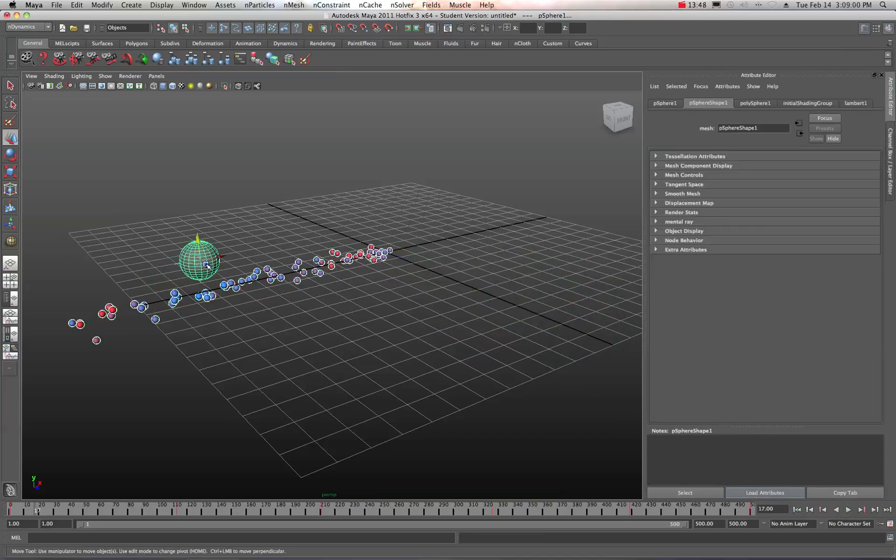
pyautogui.click(251, 4)
pyautogui.moveTo(293, 6)
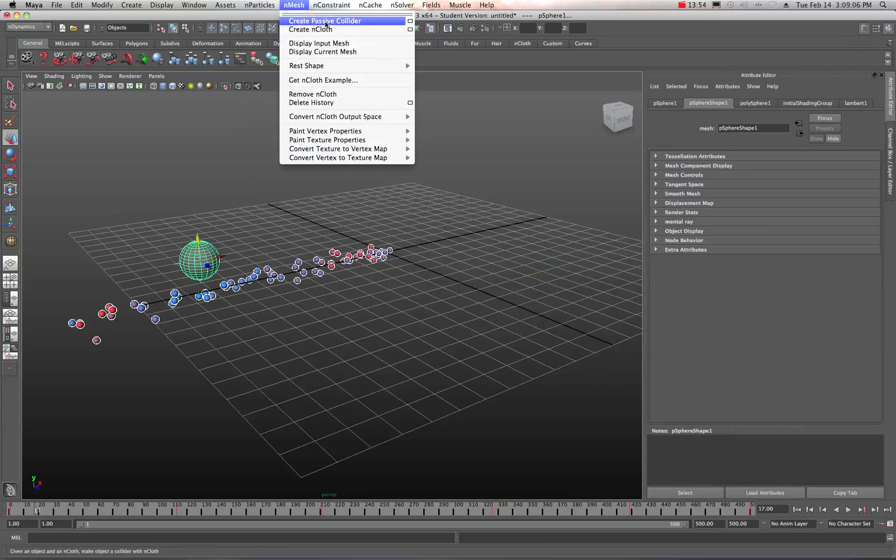
pyautogui.click(325, 24)
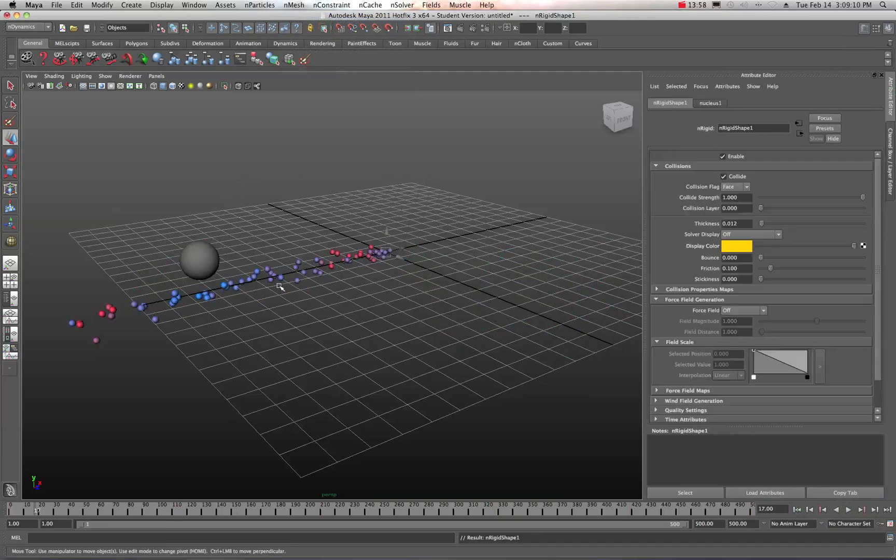
# - Replay the simulation from frame 1 to about frame 281 to check the sphere's collisions, and return to the start
pyautogui.click(798, 511)
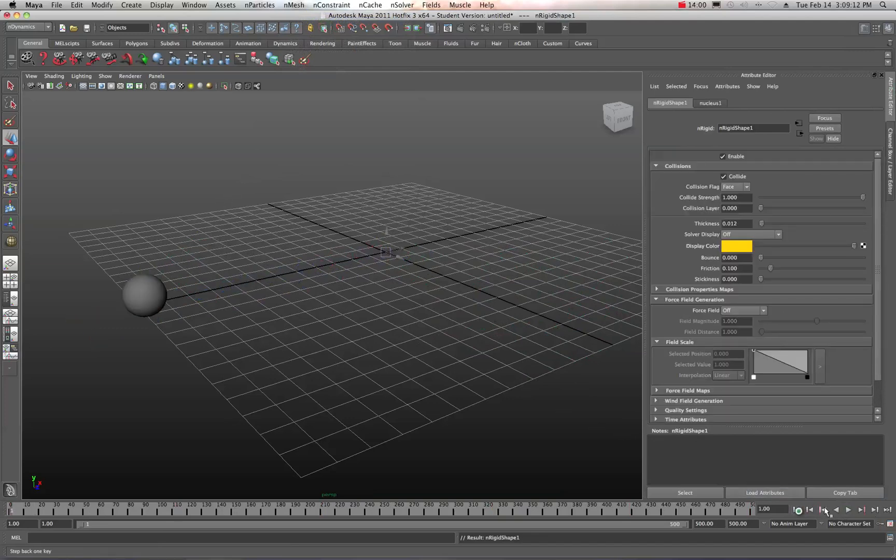
pyautogui.click(847, 511)
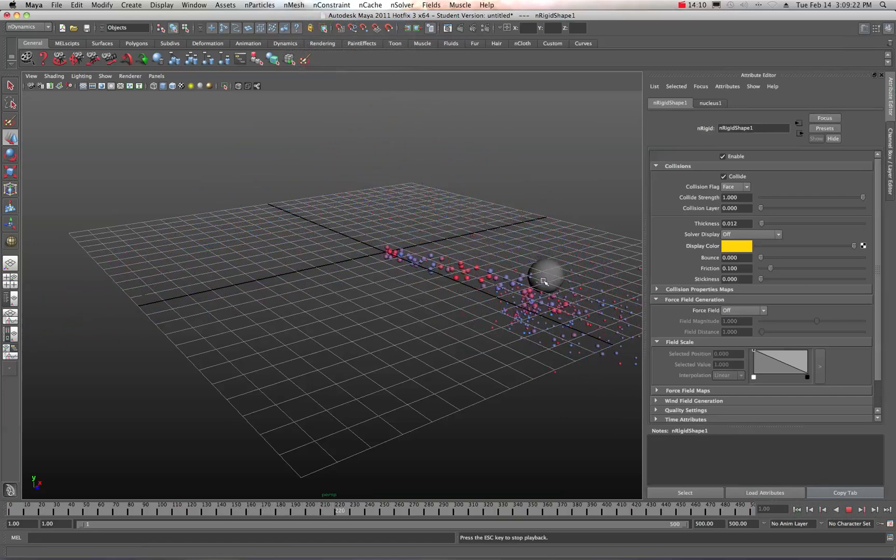
pyautogui.click(847, 509)
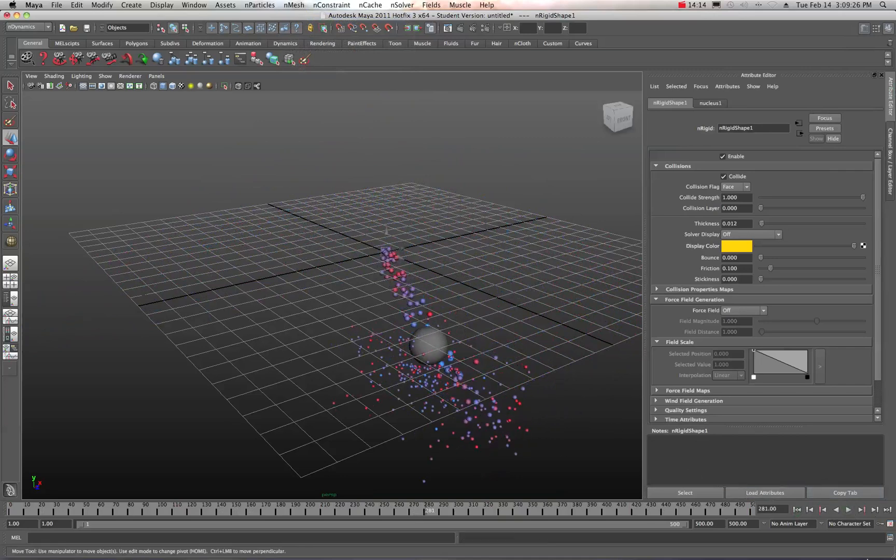
pyautogui.click(795, 510)
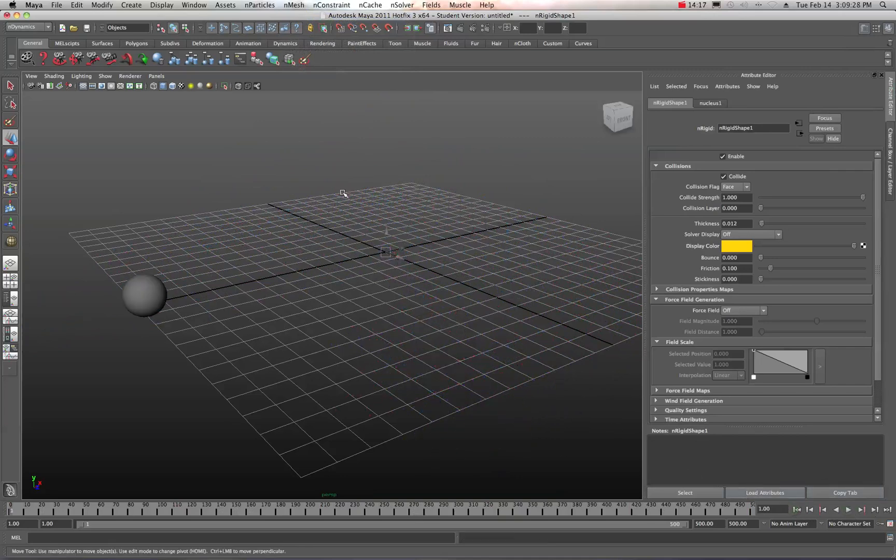
# - Create a polygon pipe standing upright around the emitter at the centre of the grid
pyautogui.scroll(-2, 343, 193)
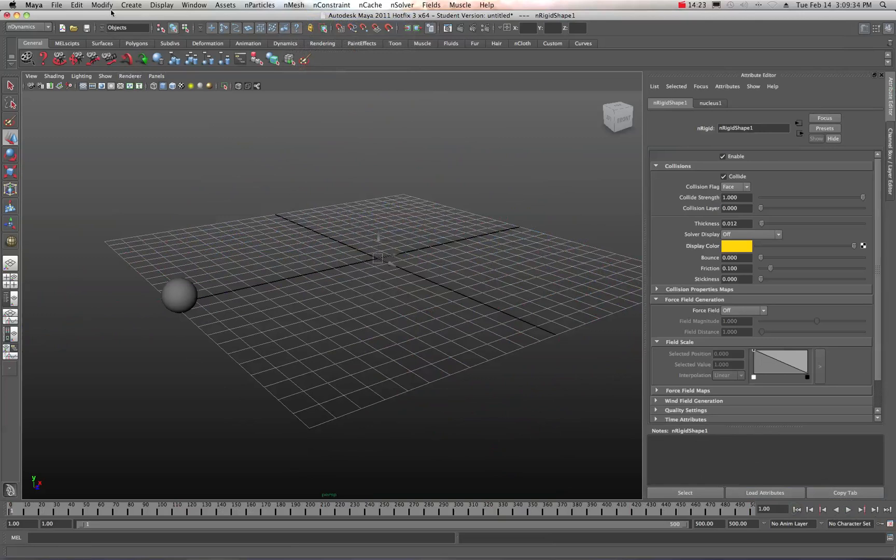
pyautogui.click(132, 7)
pyautogui.moveTo(131, 31)
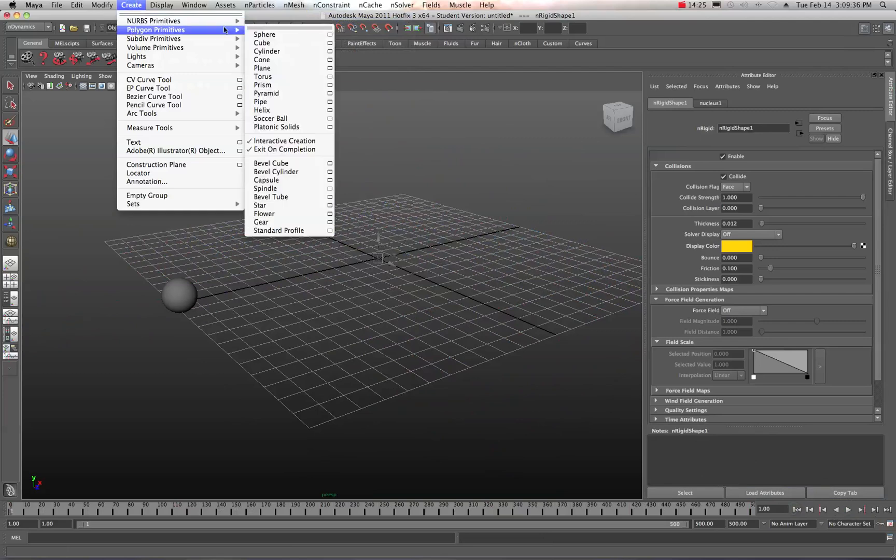
pyautogui.click(262, 101)
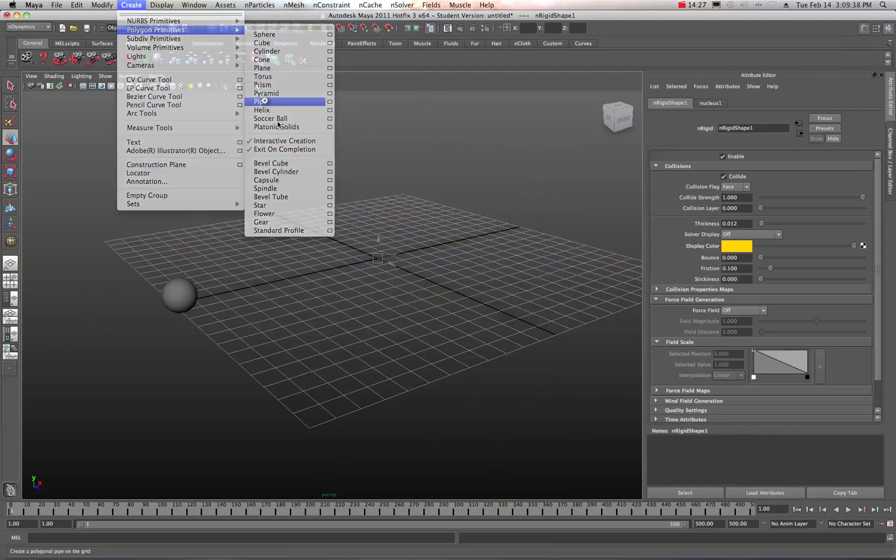
pyautogui.moveTo(377, 266); pyautogui.dragTo(380, 214)
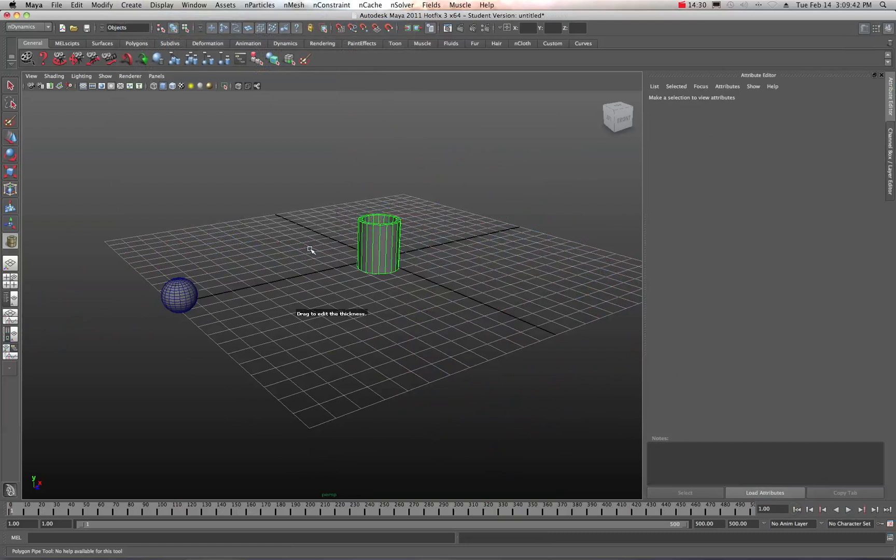
# - Rotate the new pipe over onto its side so its openings face sideways
pyautogui.click(9, 156)
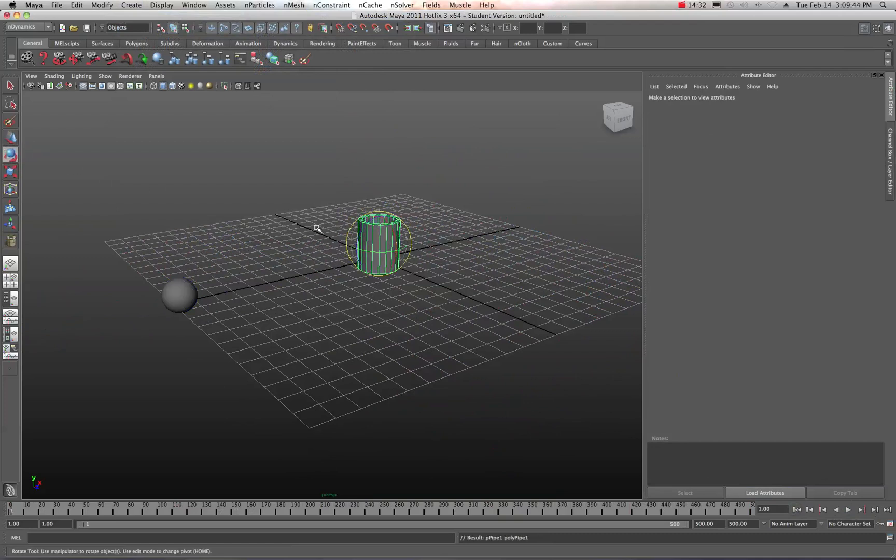
pyautogui.click(363, 227)
pyautogui.moveTo(363, 227); pyautogui.dragTo(390, 274)
# - Move the pipe by about X -0.10, Y 0.25, Z 0.26 cm so it sits around the emitter
pyautogui.press('w')
pyautogui.scroll(5, 378, 212)
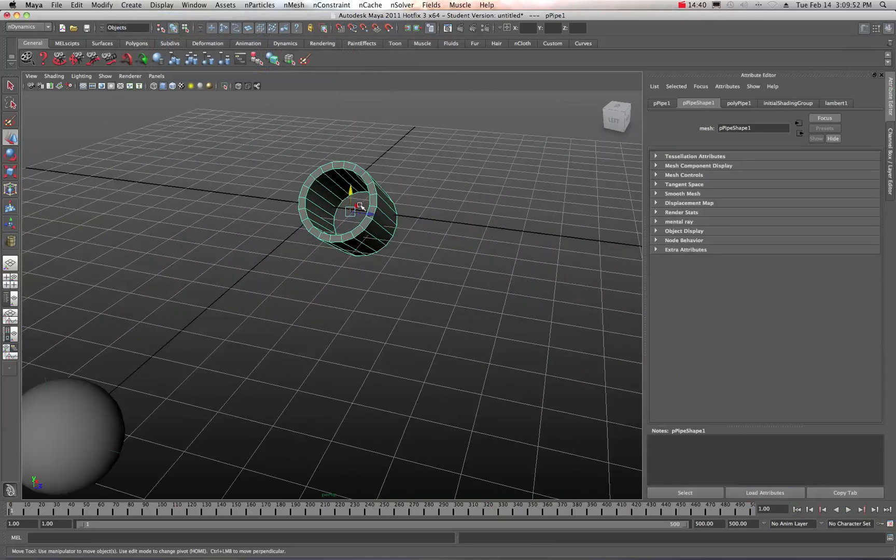
pyautogui.keyDown('alt'); pyautogui.moveTo(260, 188); pyautogui.dragTo(338, 239); pyautogui.keyUp('alt')
pyautogui.moveTo(185, 257); pyautogui.dragTo(112, 301)
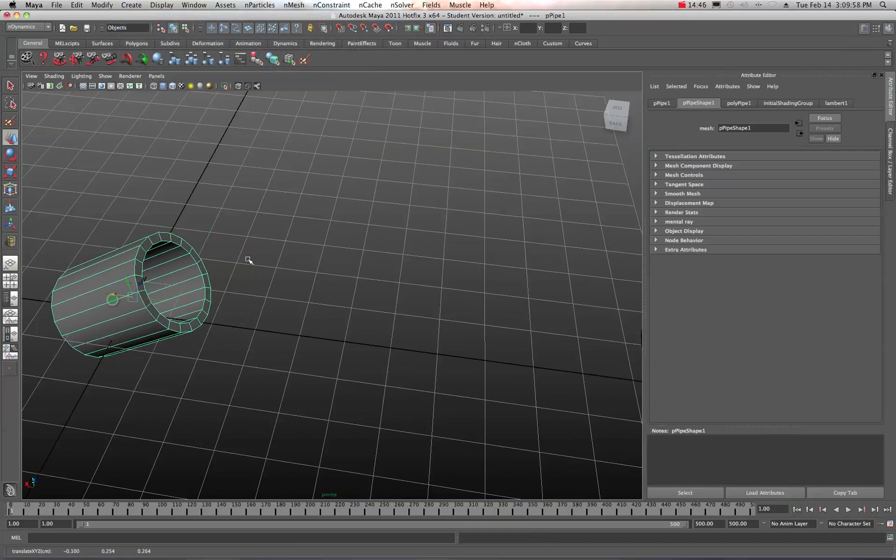
pyautogui.keyDown('alt'); pyautogui.moveTo(249, 260); pyautogui.dragTo(253, 233); pyautogui.keyUp('alt')
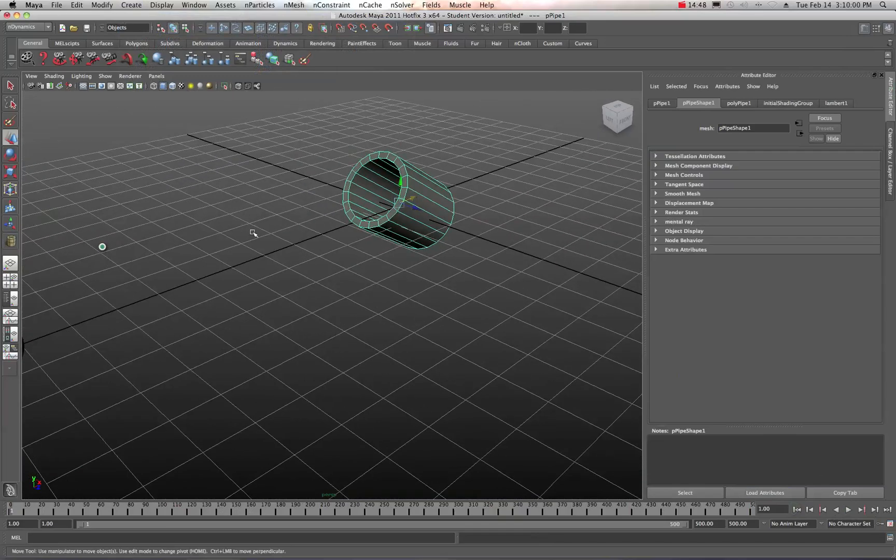
# - Rotate the pipe to about 73.8° in Z and scale it along its axis into a longer tube
pyautogui.click(10, 154)
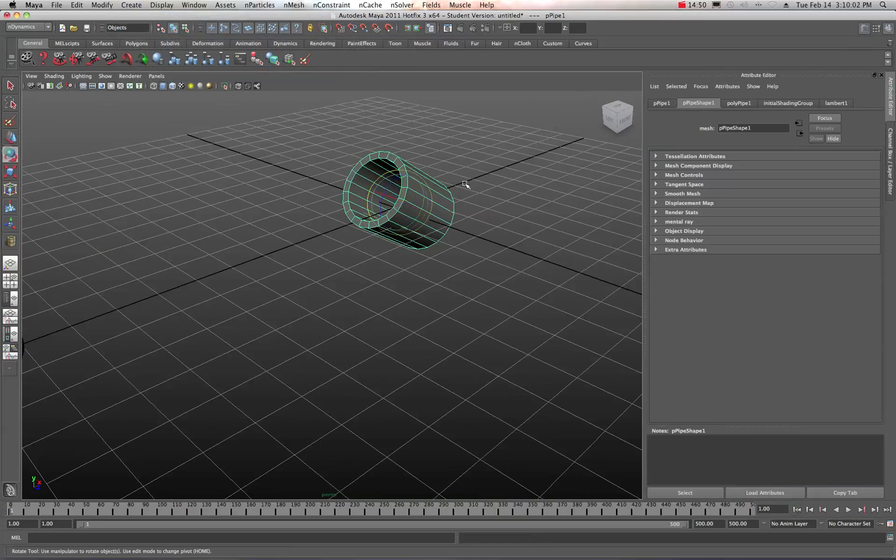
pyautogui.moveTo(405, 178); pyautogui.dragTo(394, 184)
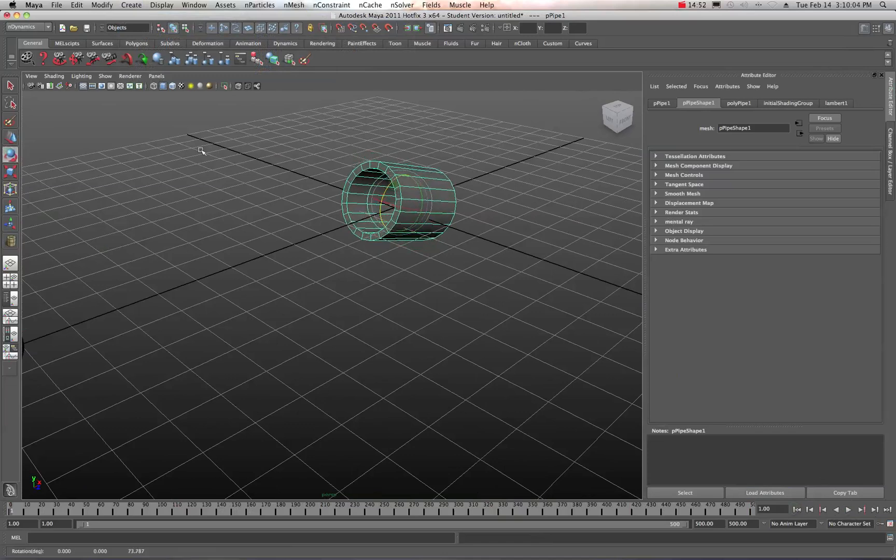
pyautogui.press('r')
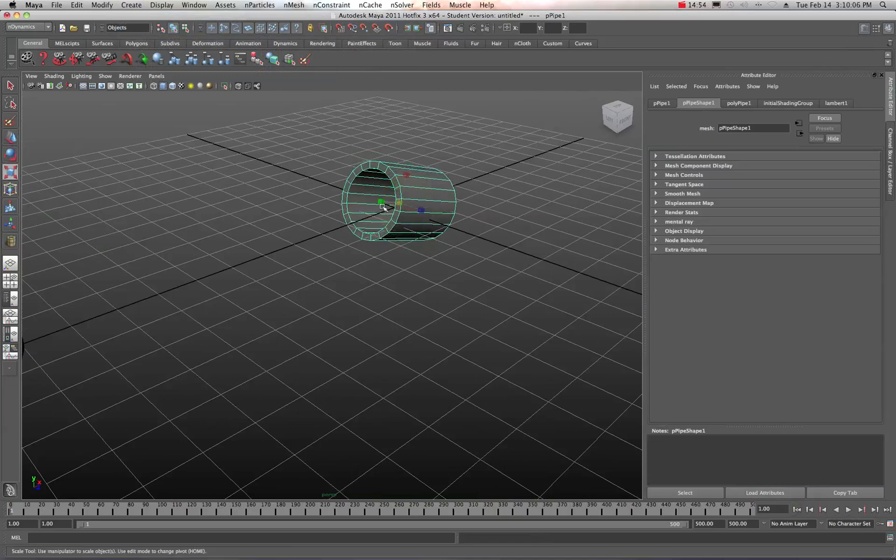
pyautogui.moveTo(382, 203); pyautogui.dragTo(355, 207)
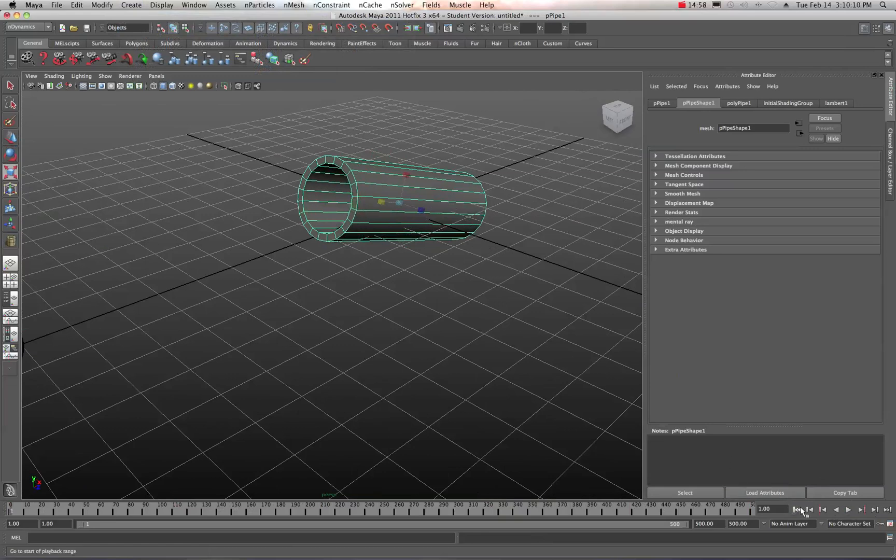
# - Run the simulation to frame 21, make the pipe a passive collider with the particles selected, and display wireframe on shaded
pyautogui.click(846, 510)
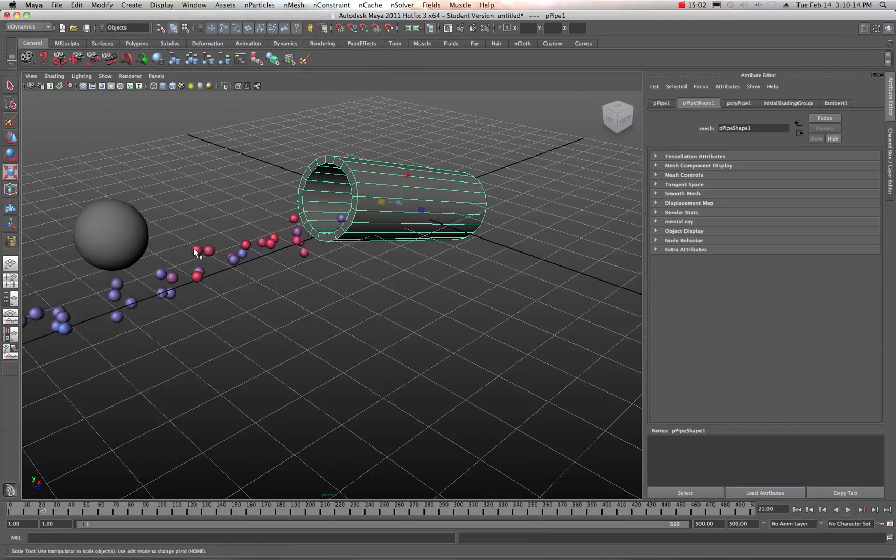
pyautogui.click(195, 251)
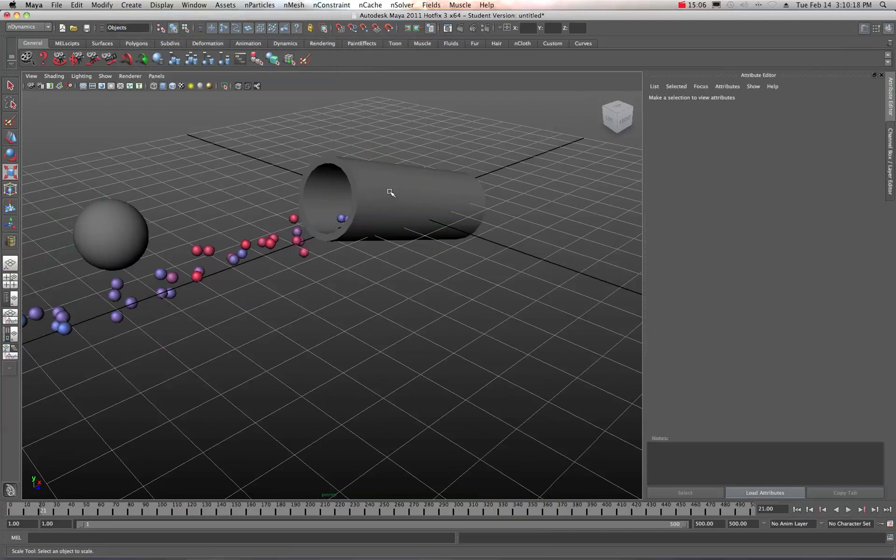
pyautogui.click(268, 245)
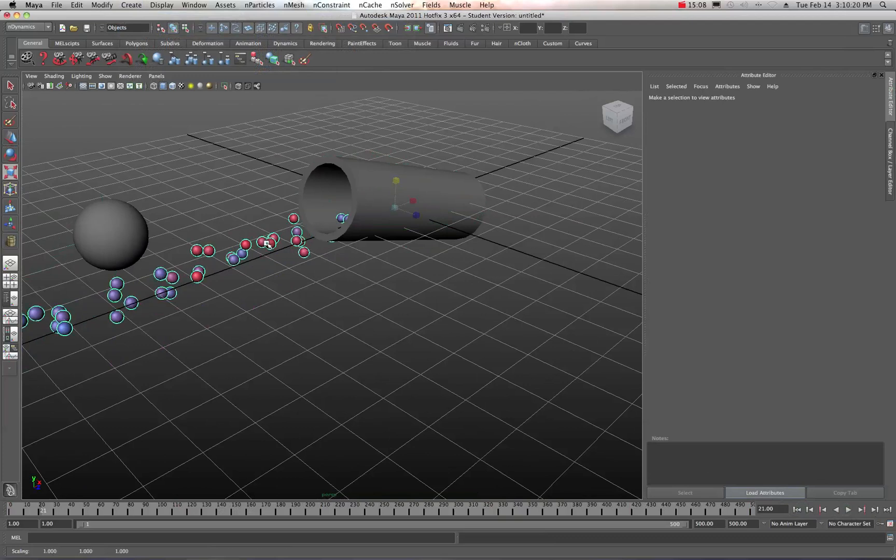
pyautogui.click(369, 187)
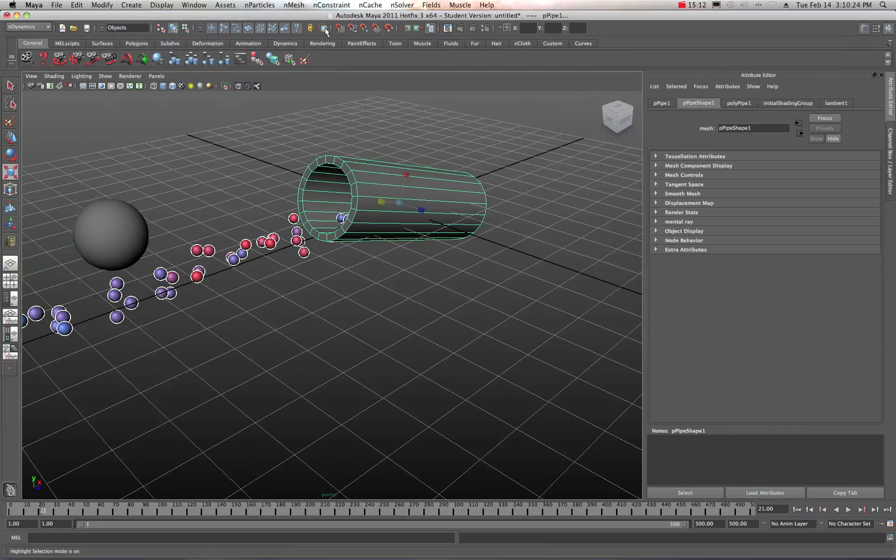
pyautogui.click(293, 6)
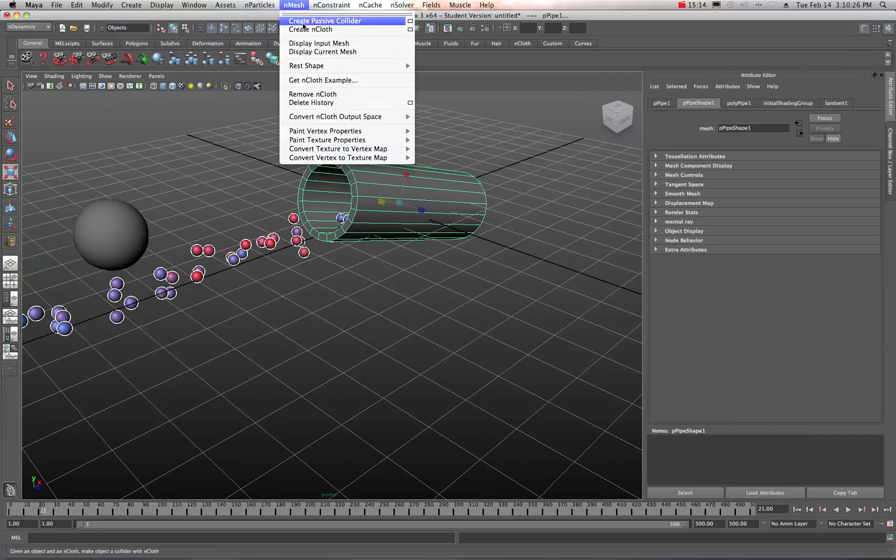
pyautogui.click(315, 23)
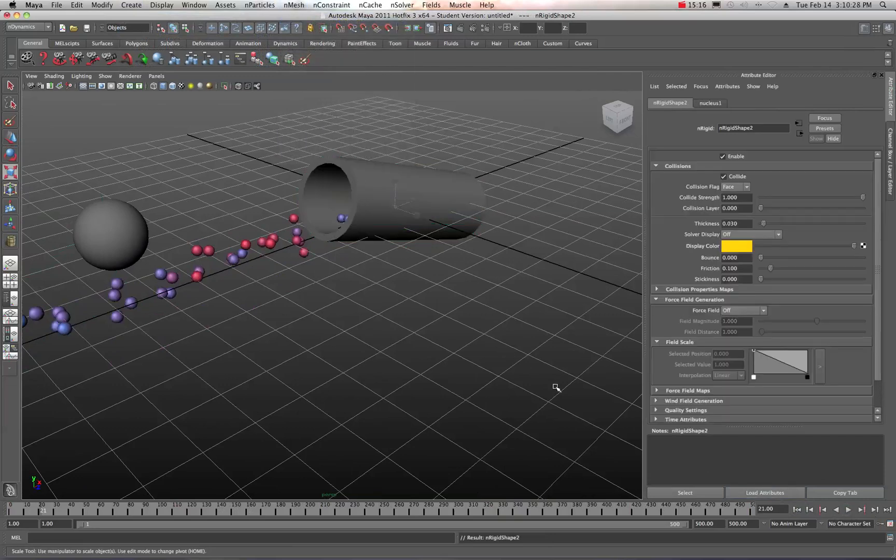
pyautogui.click(173, 86)
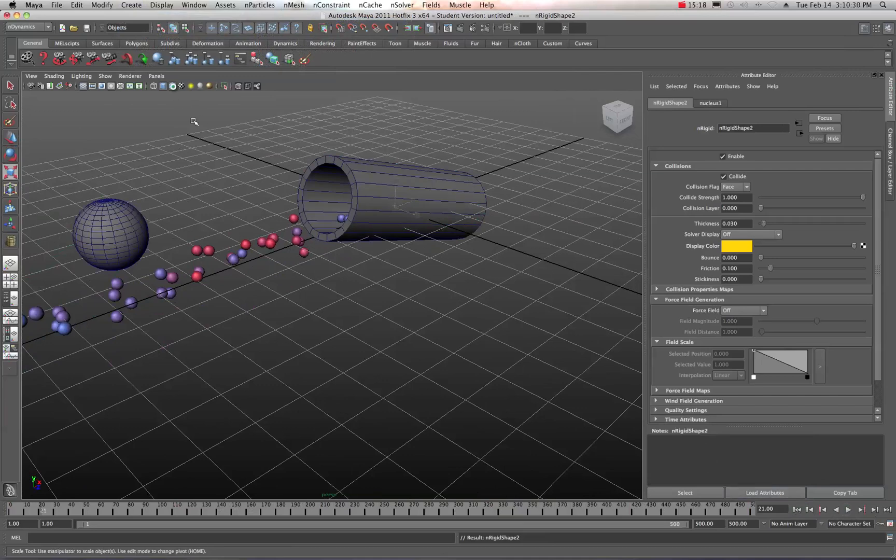
# - Replay the simulation from frame 1 and watch how the particles interact with the pipe, stopping at frame 76
pyautogui.click(797, 510)
pyautogui.click(848, 511)
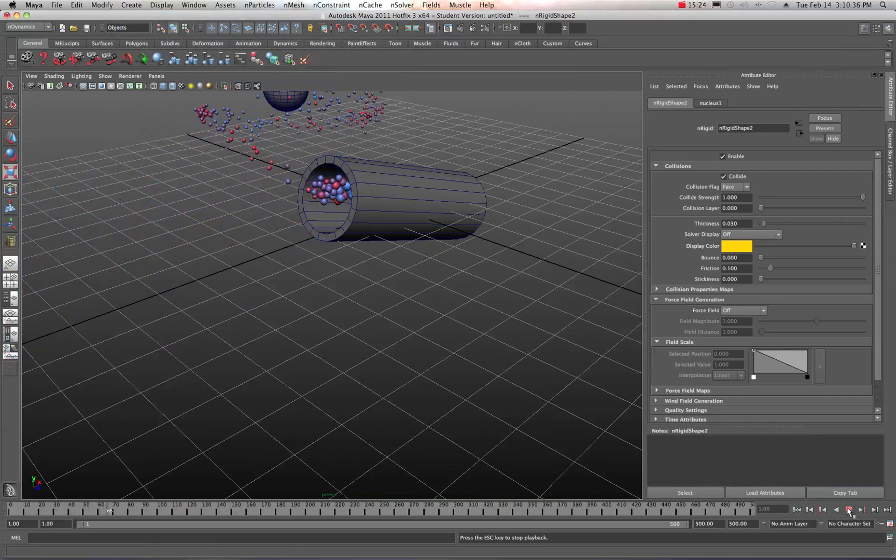
pyautogui.press('a')
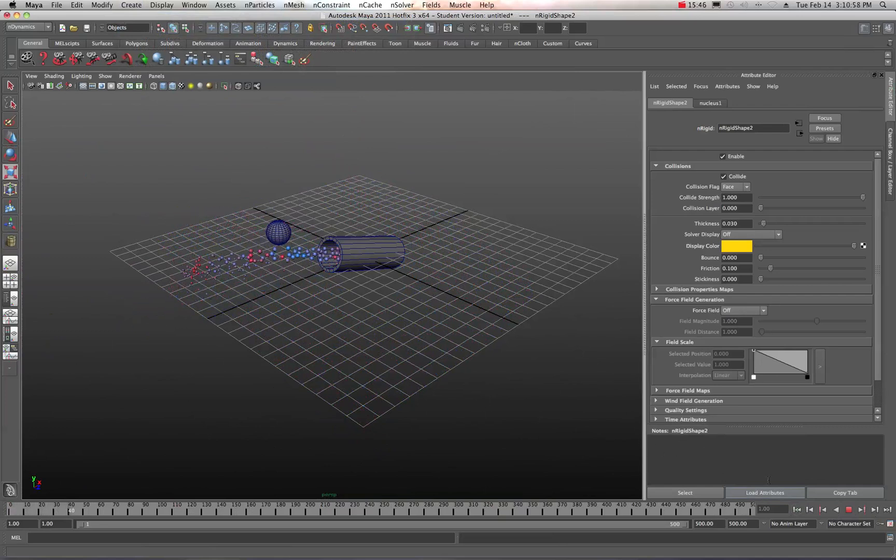
pyautogui.click(849, 510)
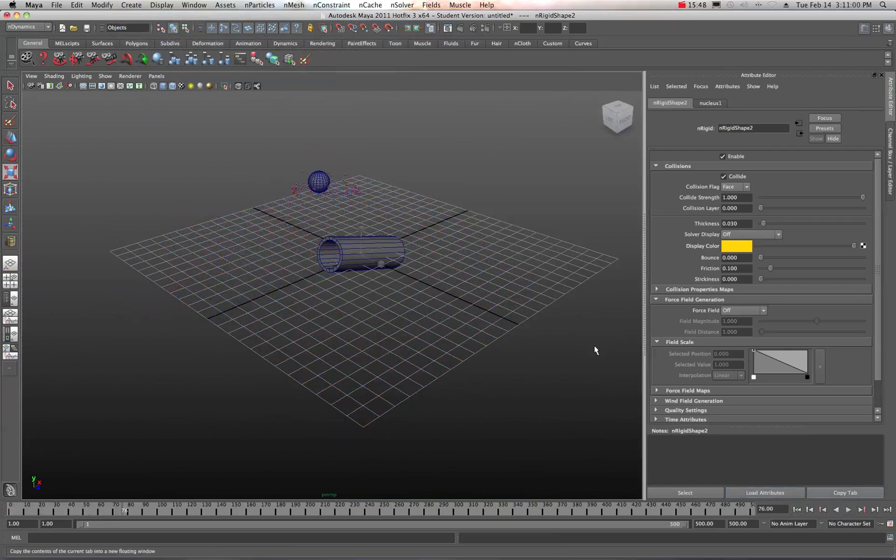
# - Try the particles' Conserve at 0.822 and 0.785 while playing the simulation from frame 1, and restore it to 1
pyautogui.click(338, 207)
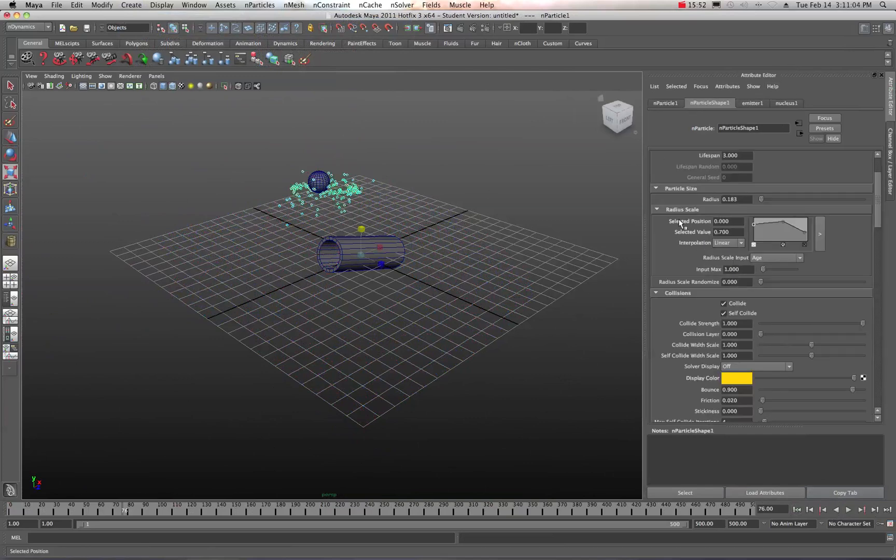
pyautogui.scroll(-6, 680, 258)
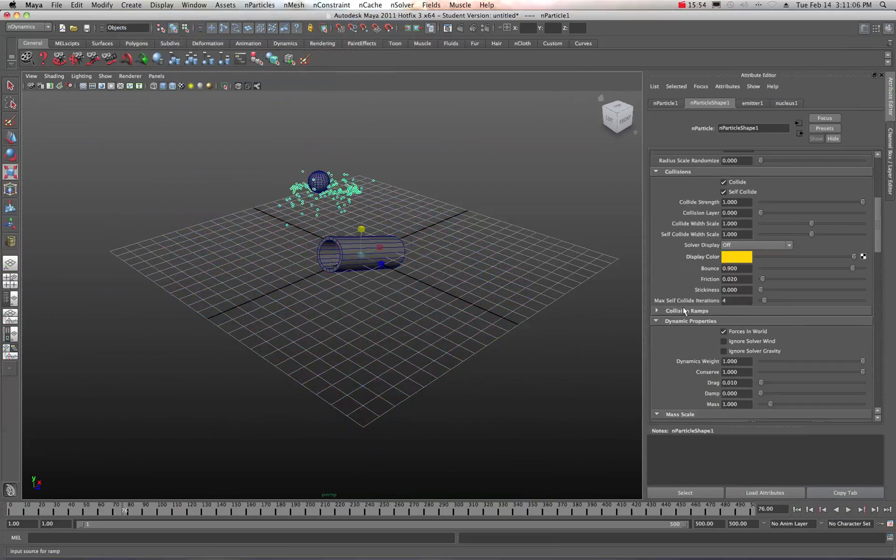
pyautogui.scroll(-3, 682, 215)
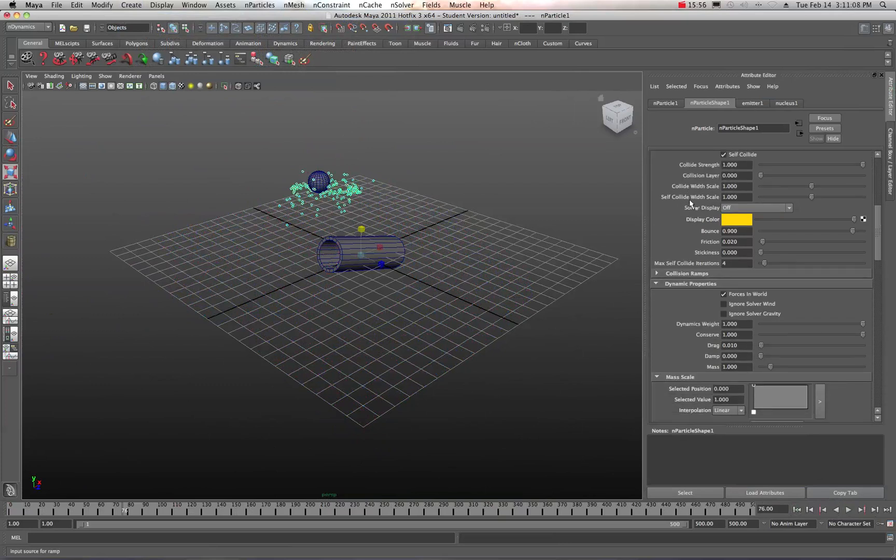
pyautogui.scroll(-2, 688, 183)
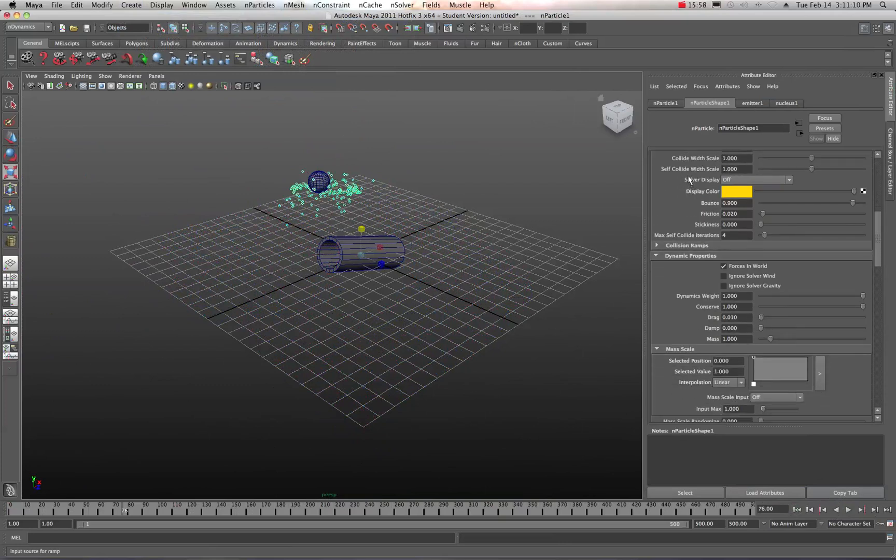
pyautogui.scroll(-2, 679, 236)
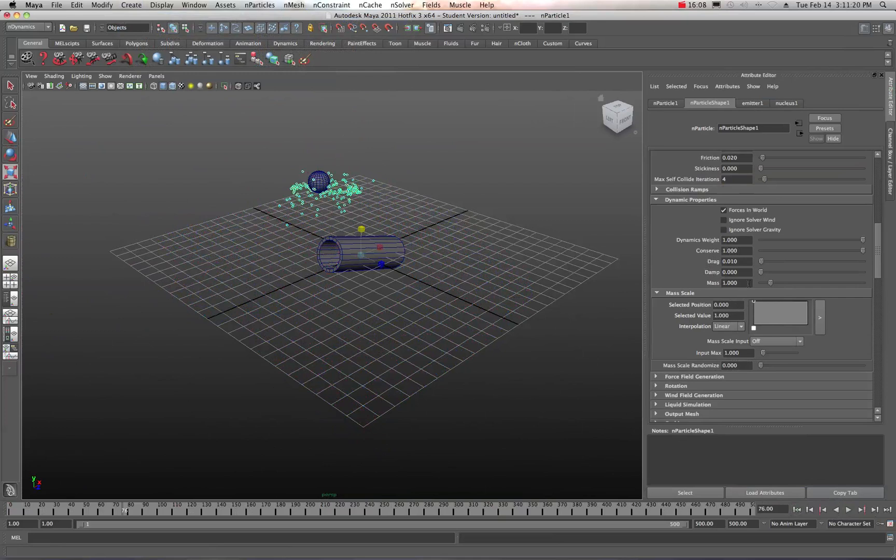
pyautogui.click(797, 510)
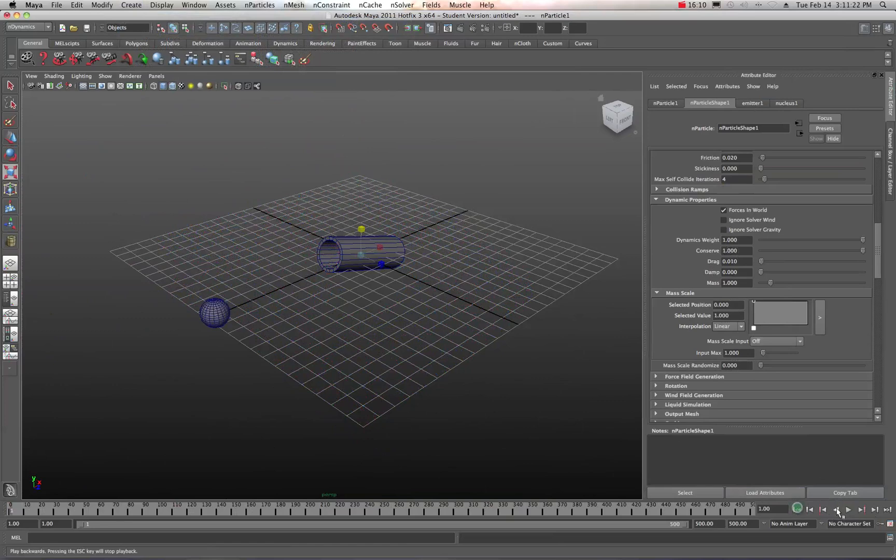
pyautogui.click(848, 511)
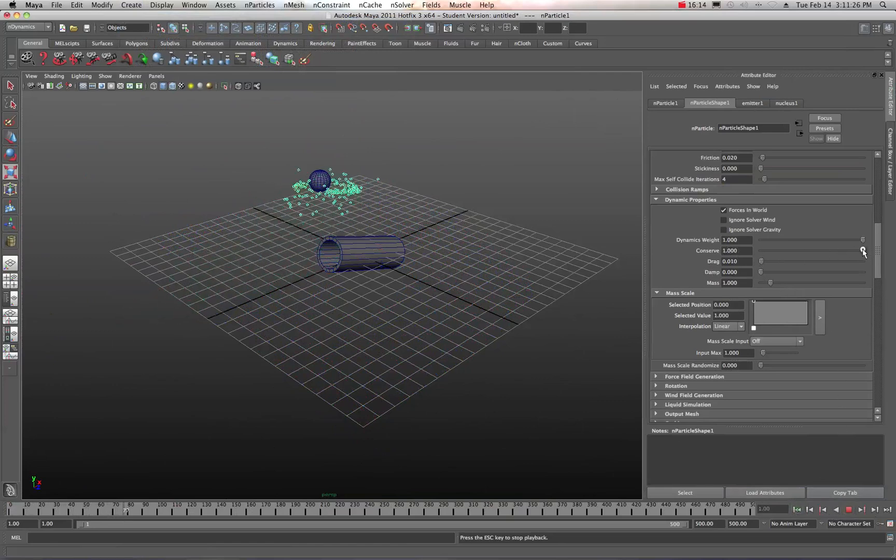
pyautogui.moveTo(863, 249); pyautogui.dragTo(844, 251)
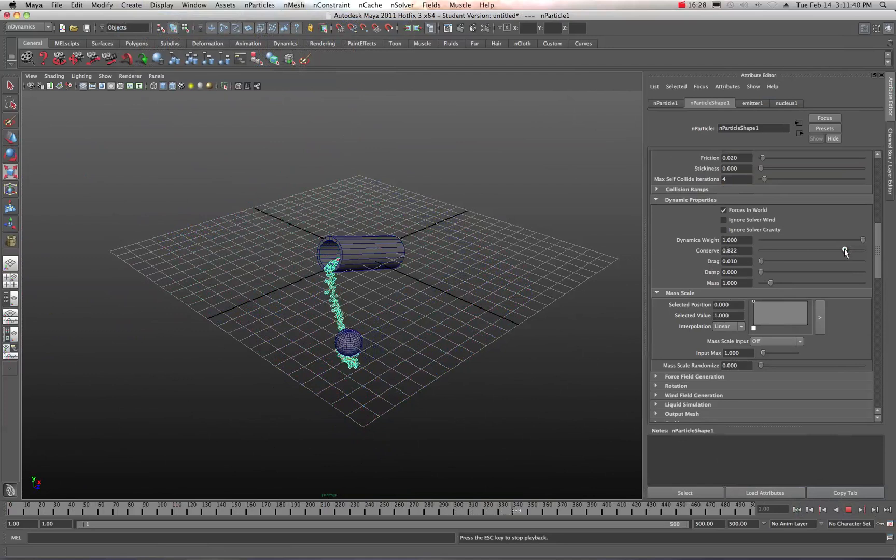
pyautogui.moveTo(844, 250); pyautogui.dragTo(840, 250)
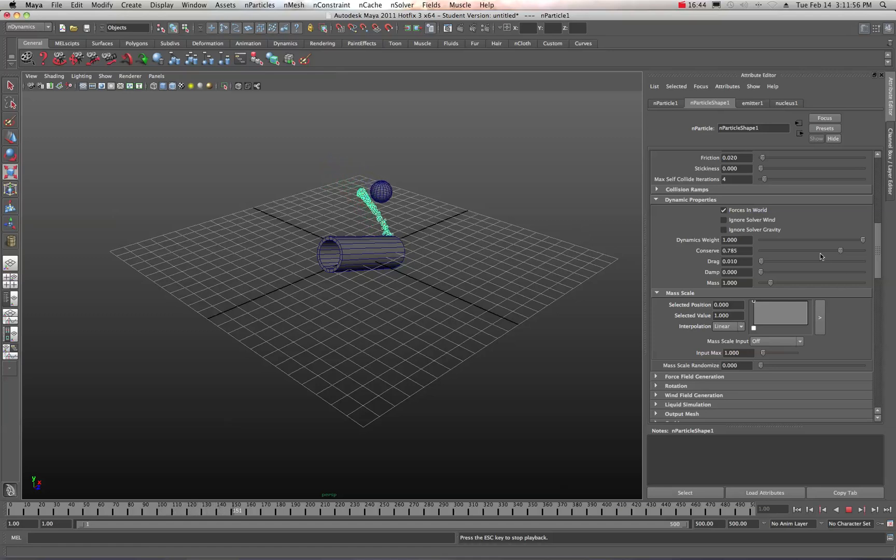
pyautogui.moveTo(841, 252); pyautogui.dragTo(868, 254)
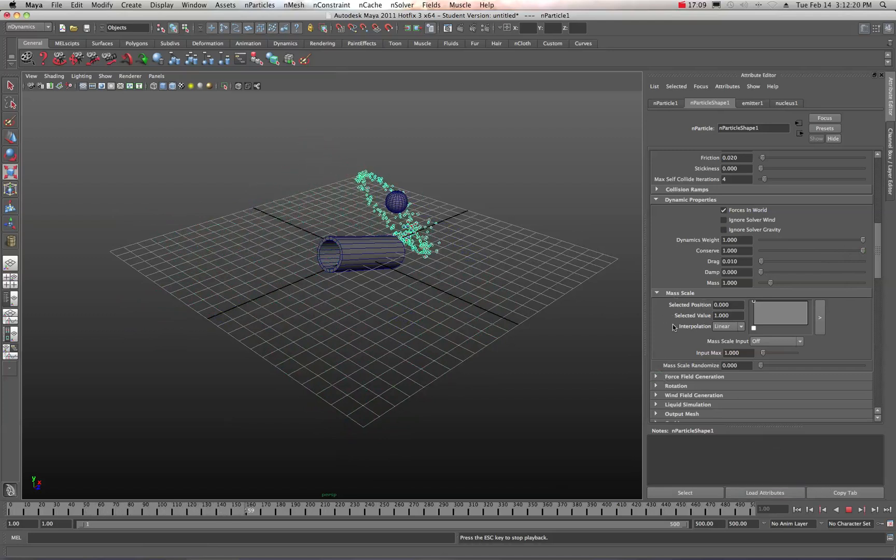
# - Show the particles' Force Field Generation settings, and stop and rewind the simulation to frame 1
pyautogui.click(657, 377)
pyautogui.scroll(-3, 675, 351)
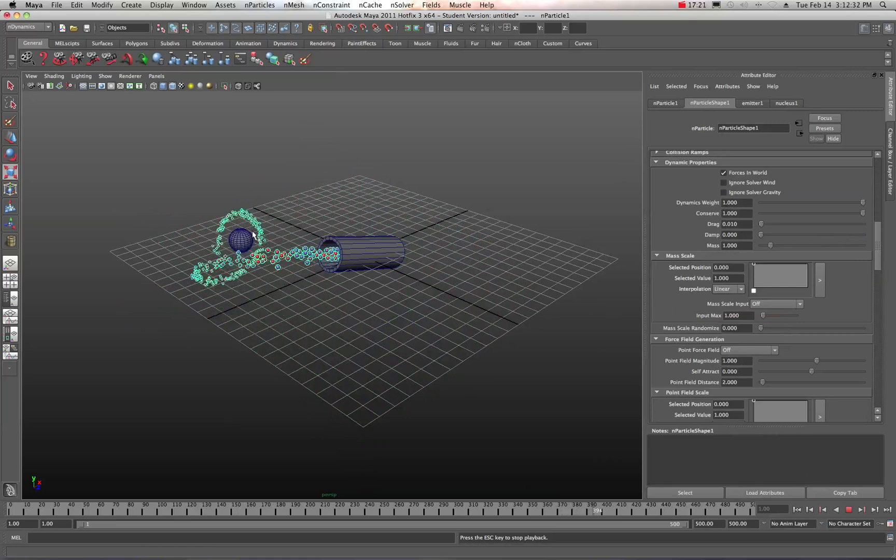
pyautogui.click(849, 510)
pyautogui.click(798, 510)
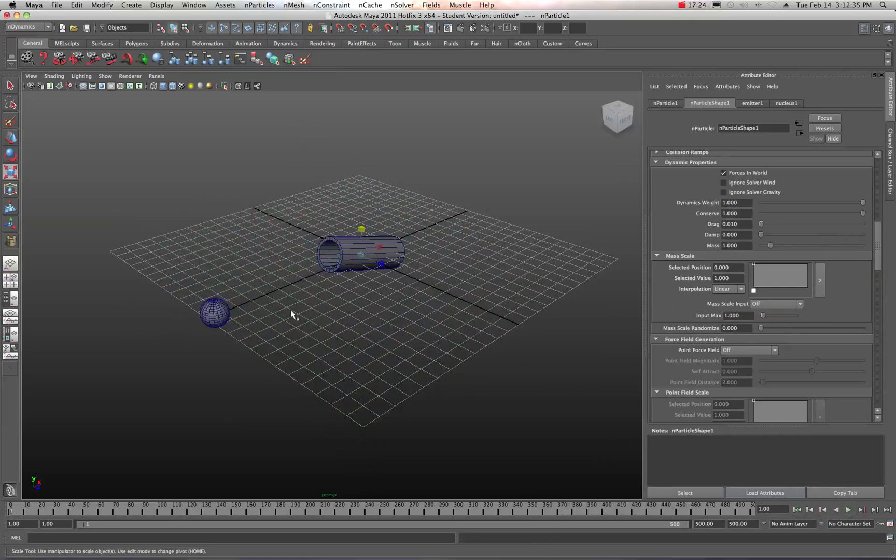
# - Try the sphere's force field with magnitude 9.909 and distances of 6.849 and 4.566 while the simulation plays
pyautogui.click(214, 314)
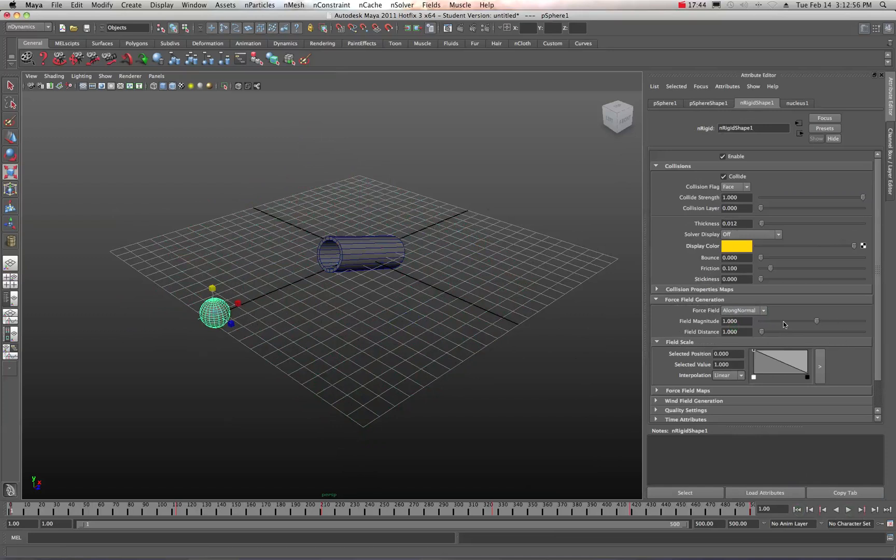
pyautogui.click(849, 511)
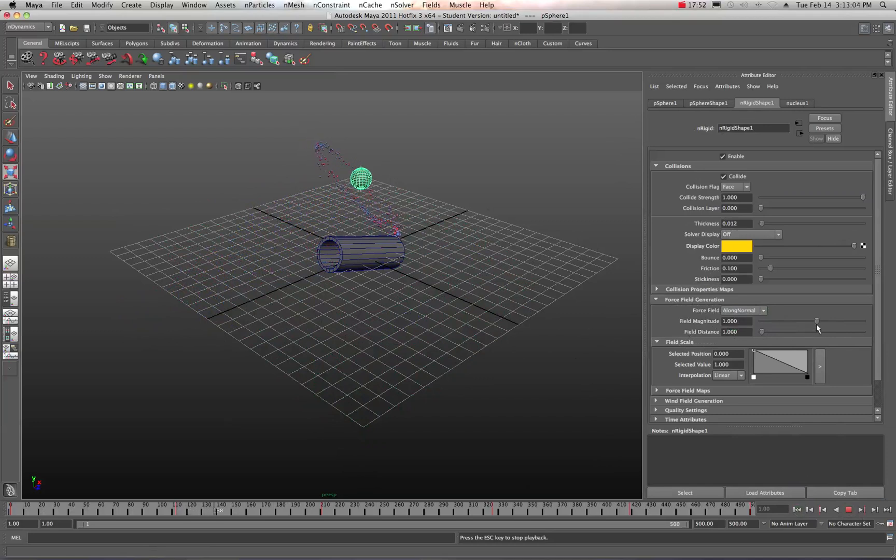
pyautogui.moveTo(817, 320); pyautogui.dragTo(855, 323)
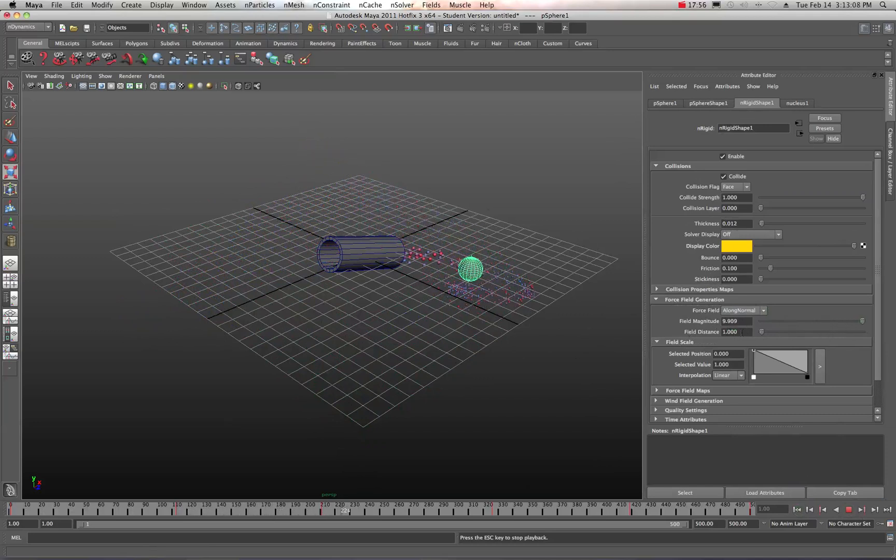
pyautogui.scroll(3, 544, 302)
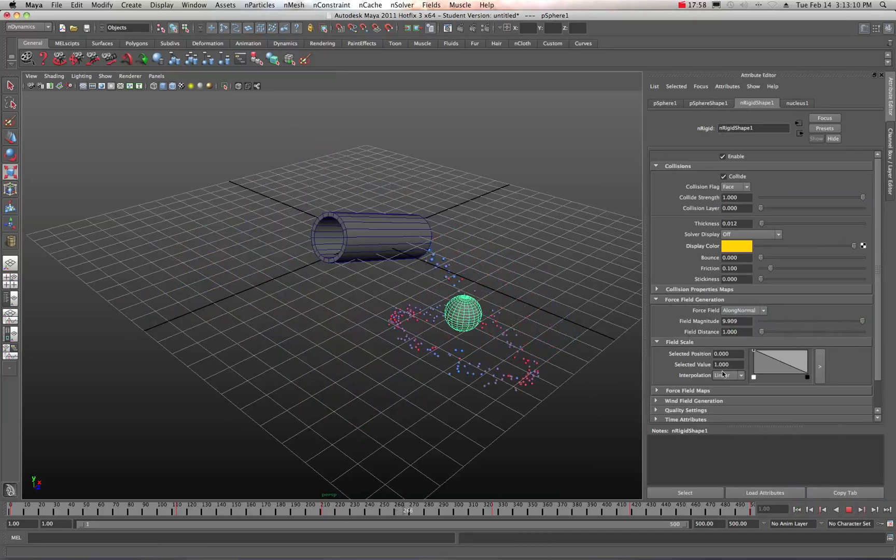
pyautogui.moveTo(761, 331); pyautogui.dragTo(801, 333)
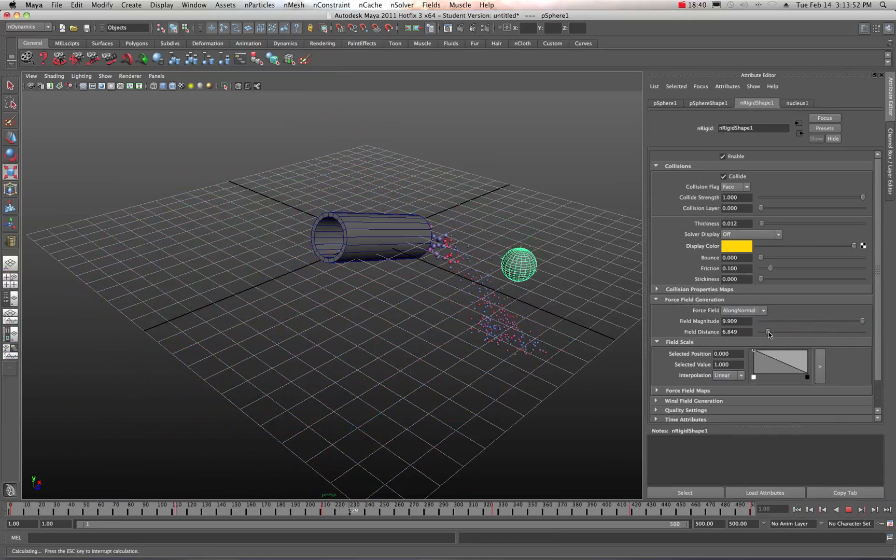
pyautogui.moveTo(766, 332); pyautogui.dragTo(765, 331)
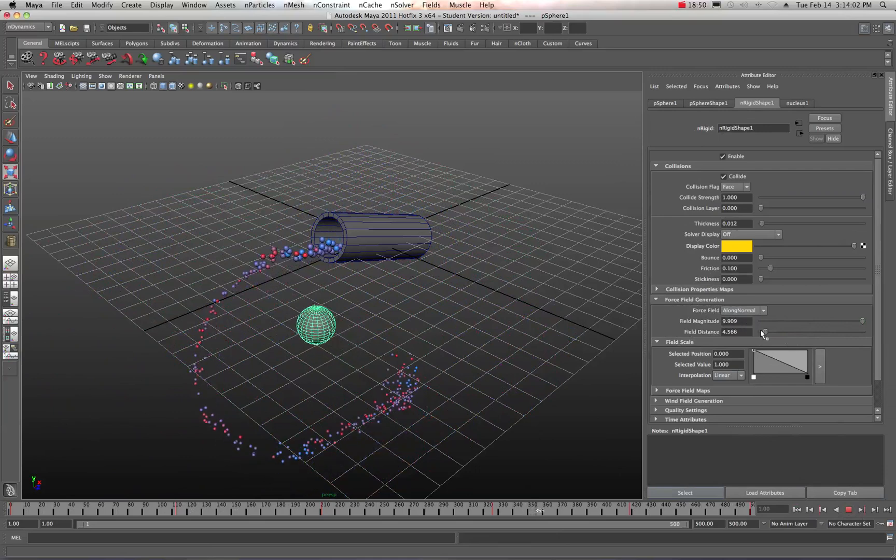
# - Set the sphere's Field Magnitude and Field Distance to 0, turn its Force Field off, and stop playback at frame 412
pyautogui.moveTo(859, 319); pyautogui.dragTo(816, 320)
pyautogui.doubleClick(747, 321)
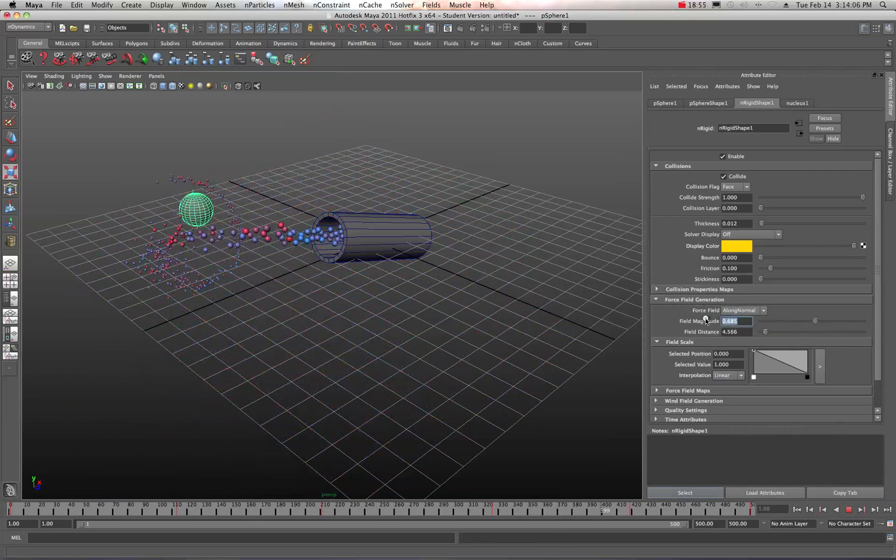
pyautogui.write('0')
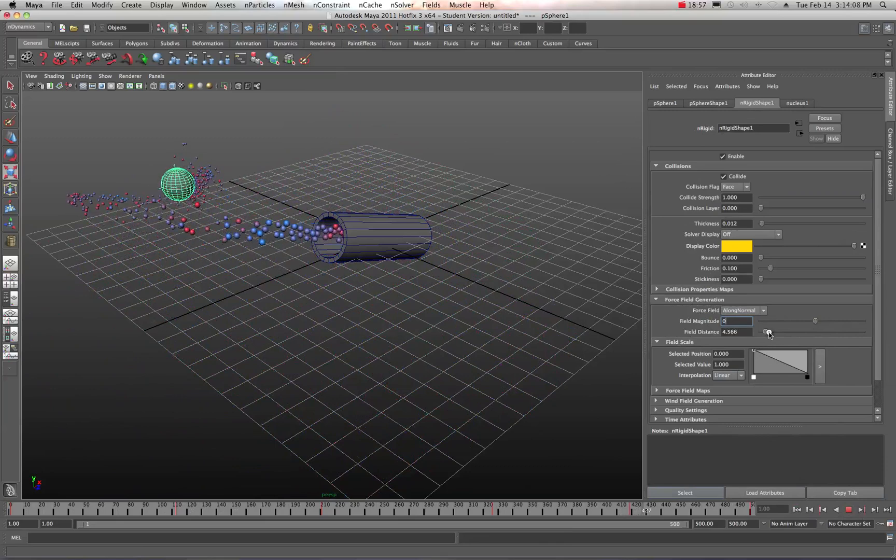
pyautogui.moveTo(765, 331); pyautogui.dragTo(756, 332)
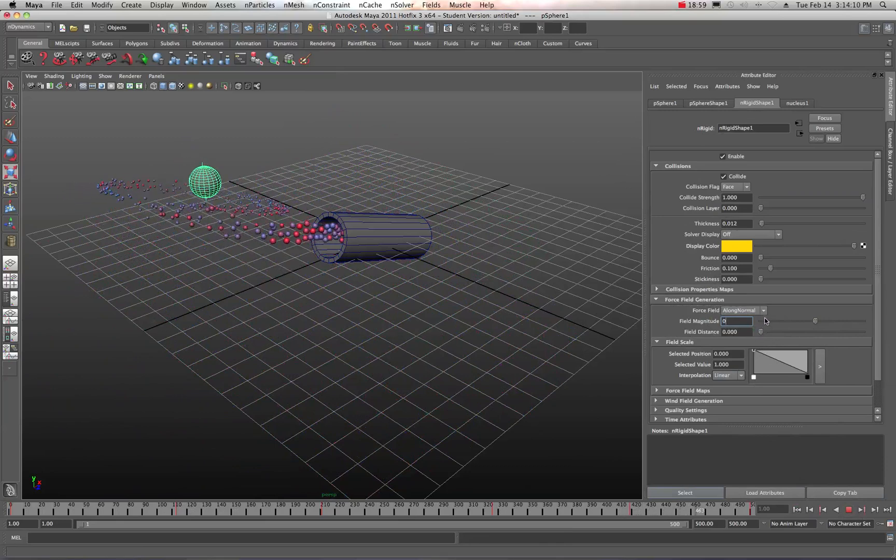
pyautogui.click(743, 310)
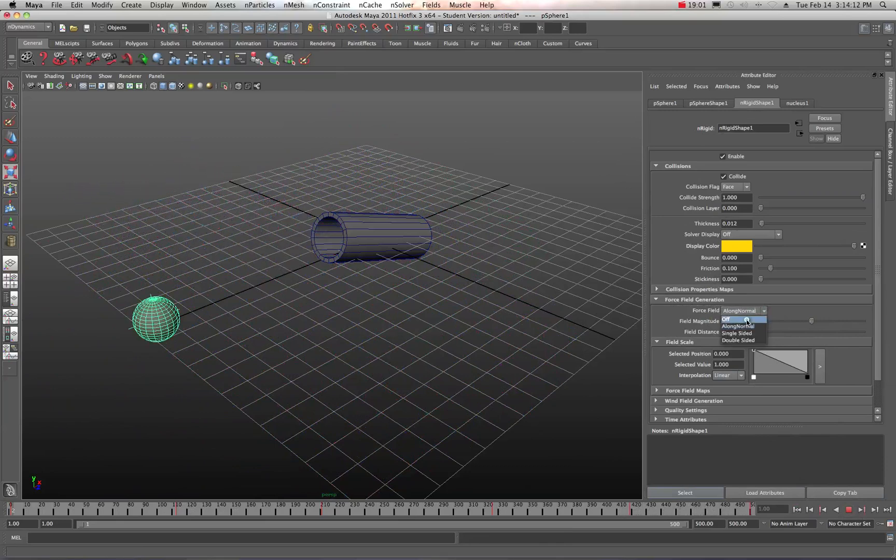
pyautogui.click(747, 319)
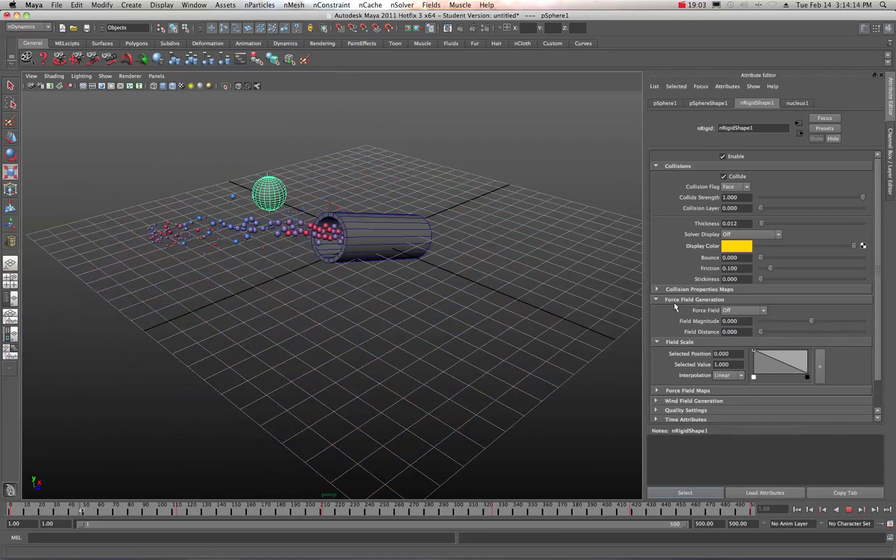
pyautogui.scroll(-3, 675, 301)
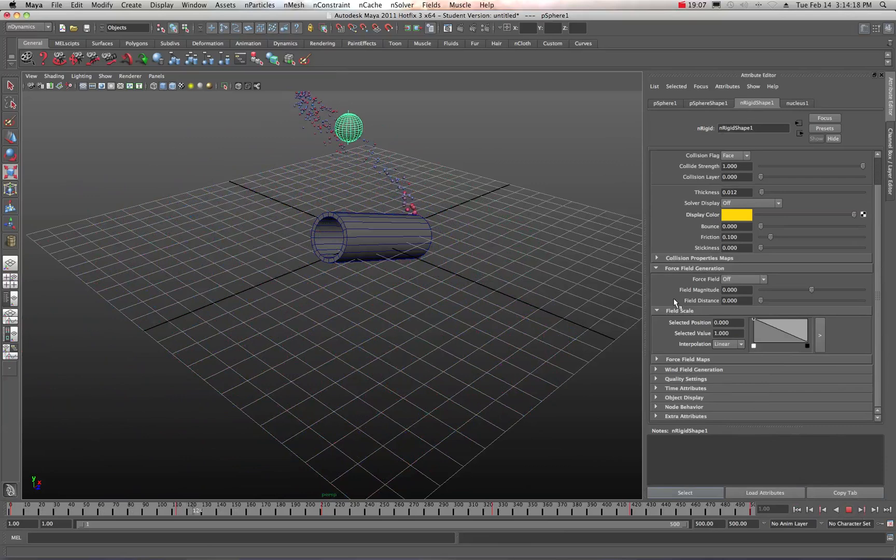
pyautogui.scroll(3, 675, 302)
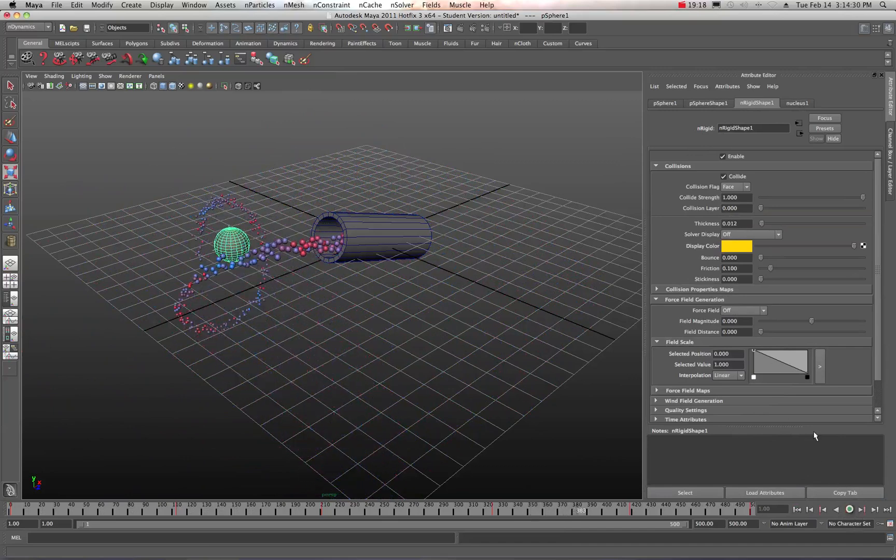
pyautogui.press('Escape')
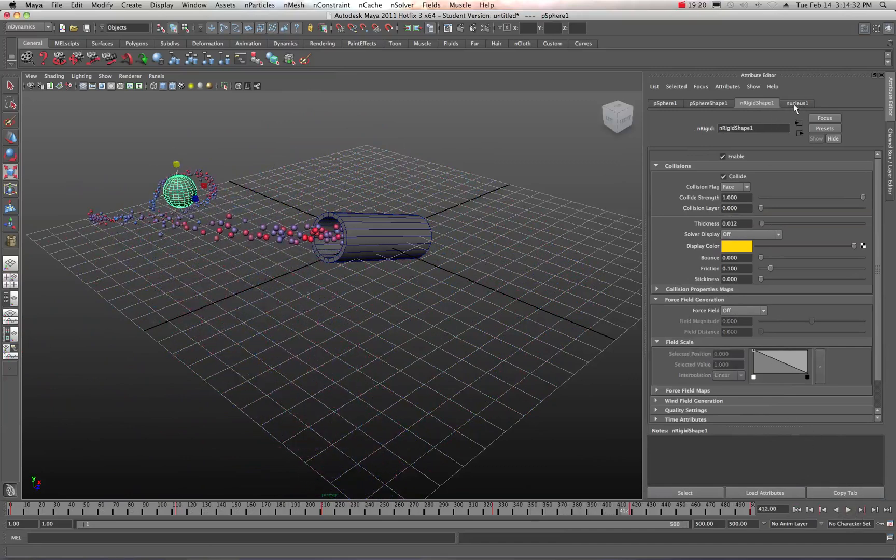
# - Try the nucleus gravity at 31.507 during playback, settle it at about 7.763, and stop the simulation at frame 212
pyautogui.click(794, 103)
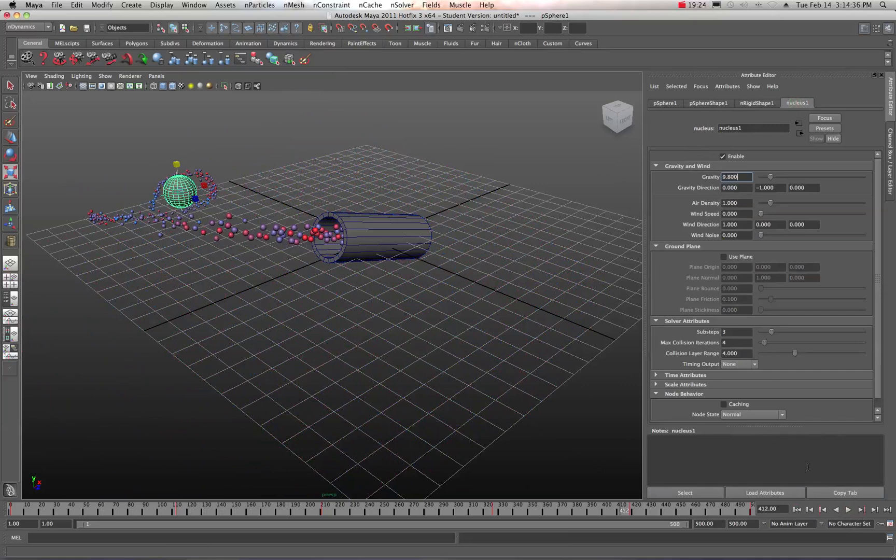
pyautogui.click(847, 510)
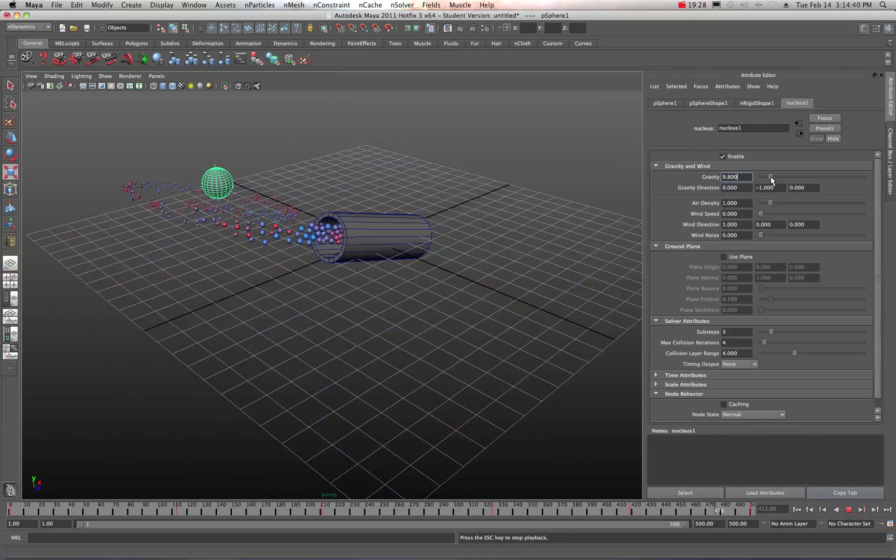
pyautogui.moveTo(775, 176); pyautogui.dragTo(793, 177)
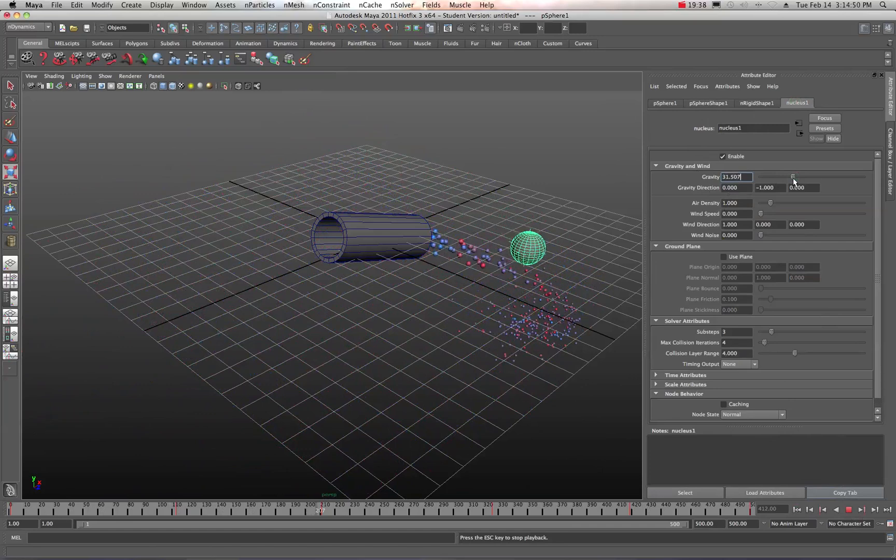
pyautogui.moveTo(793, 176); pyautogui.dragTo(770, 179)
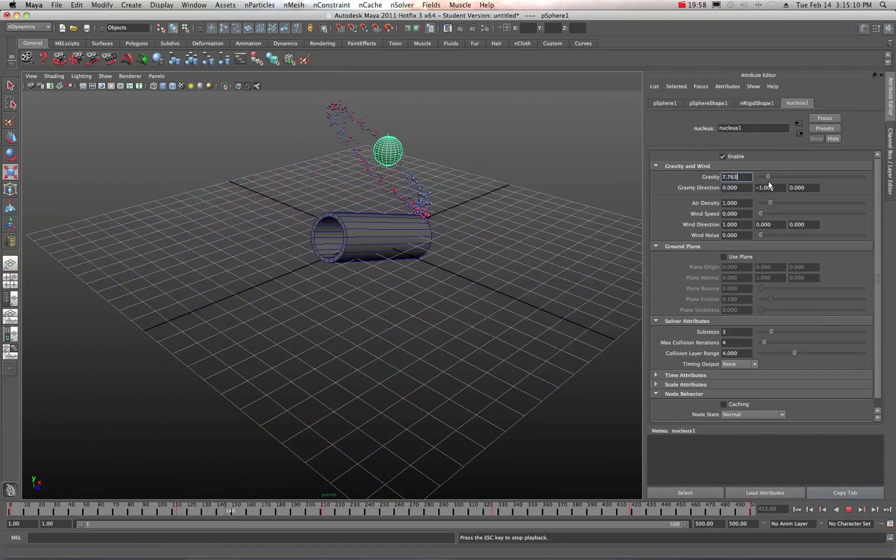
pyautogui.click(849, 510)
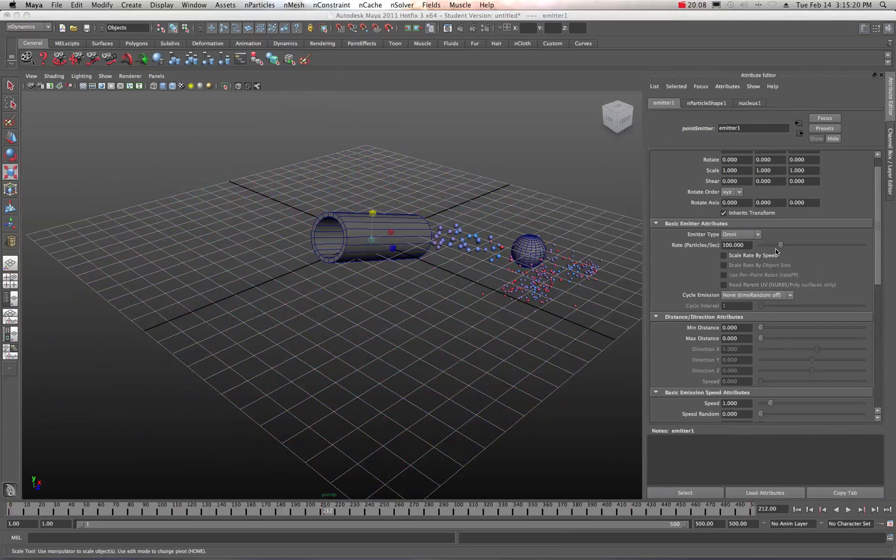
# - Set the emitter's rate to 41.096 particles per second with Scale Rate By Speed on, and play the simulation from frame 1
pyautogui.moveTo(782, 249); pyautogui.dragTo(782, 247)
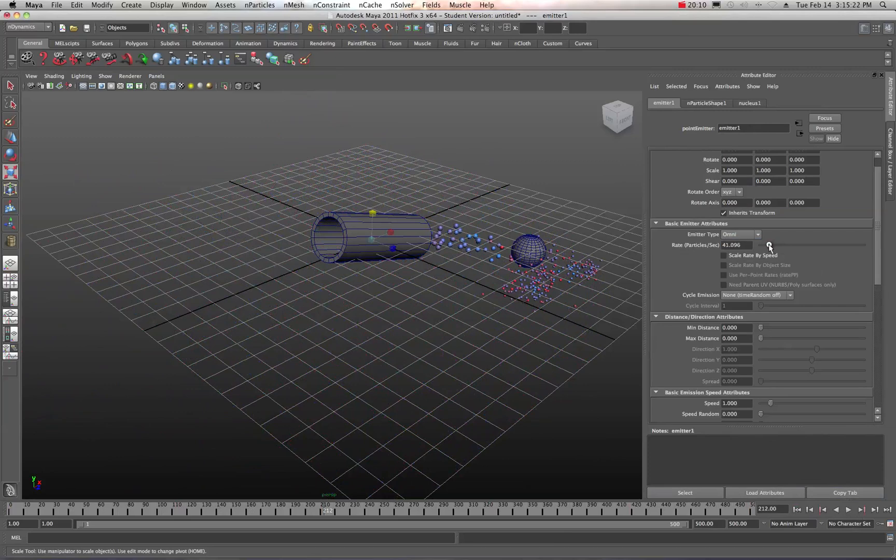
pyautogui.click(798, 509)
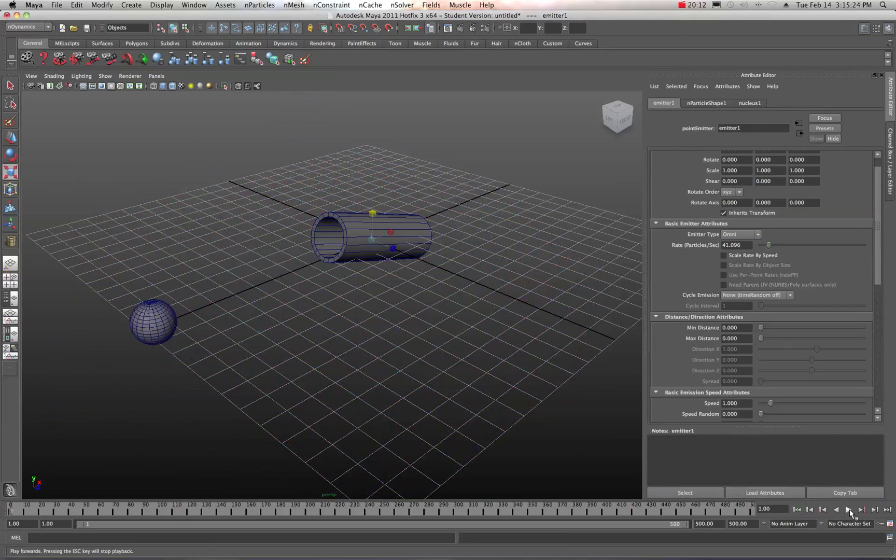
pyautogui.click(849, 510)
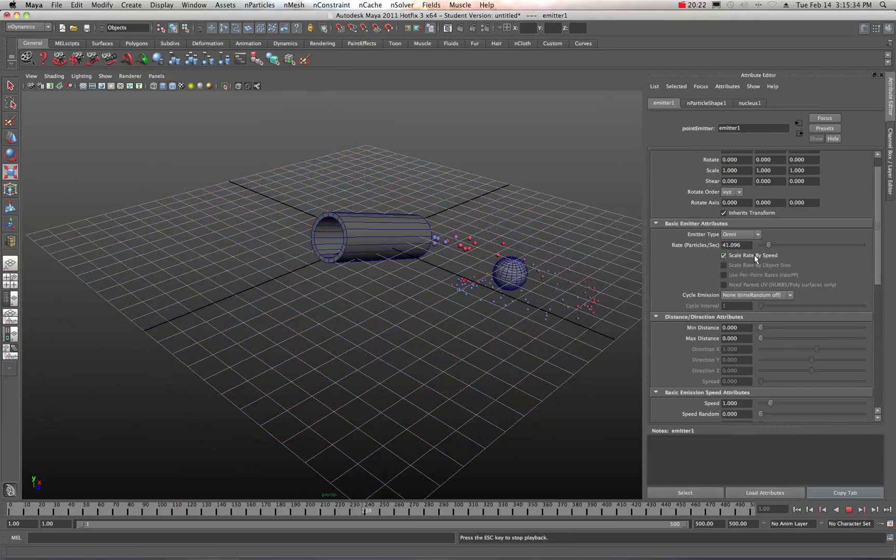
# - Try emission Speed 4.886 during playback, settle on Speed 0.685 with Speed Random 0.411, and rewind the simulation to frame 1
pyautogui.scroll(-1, 667, 410)
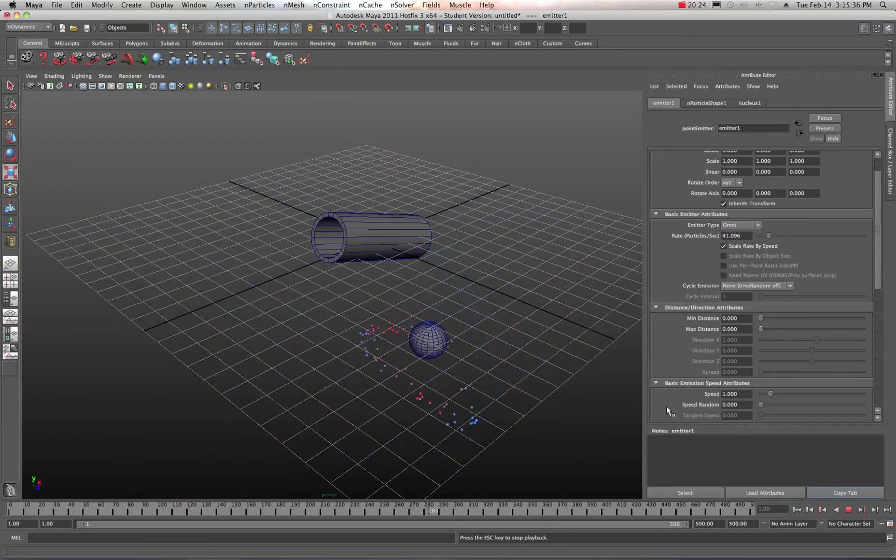
pyautogui.scroll(-3, 700, 390)
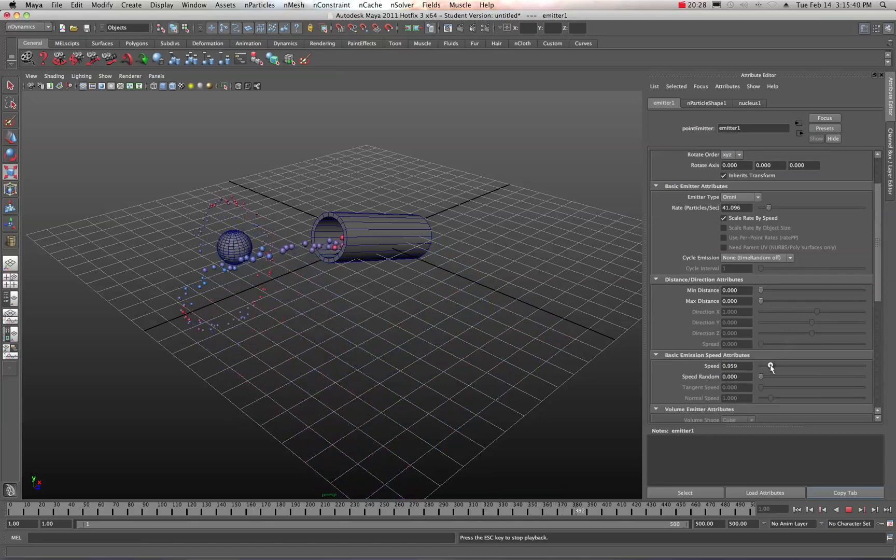
pyautogui.moveTo(770, 366); pyautogui.dragTo(810, 364)
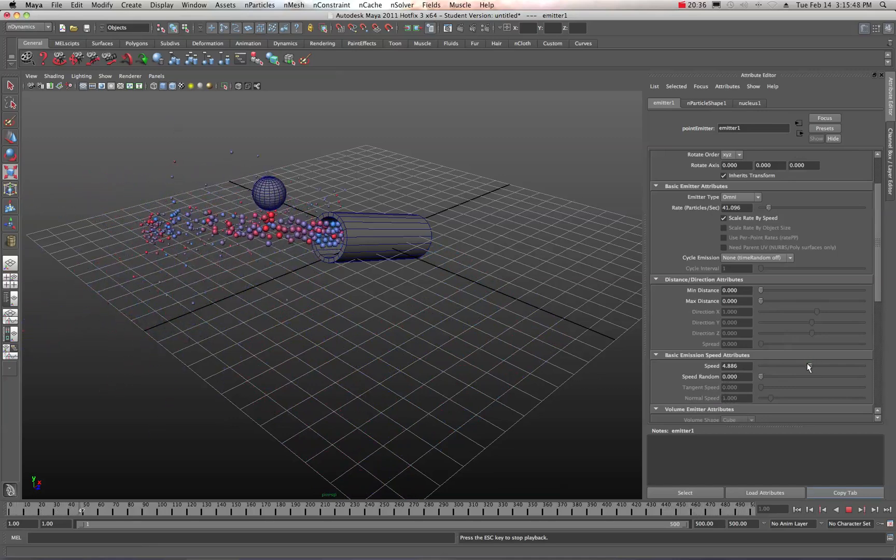
pyautogui.moveTo(807, 365); pyautogui.dragTo(790, 366)
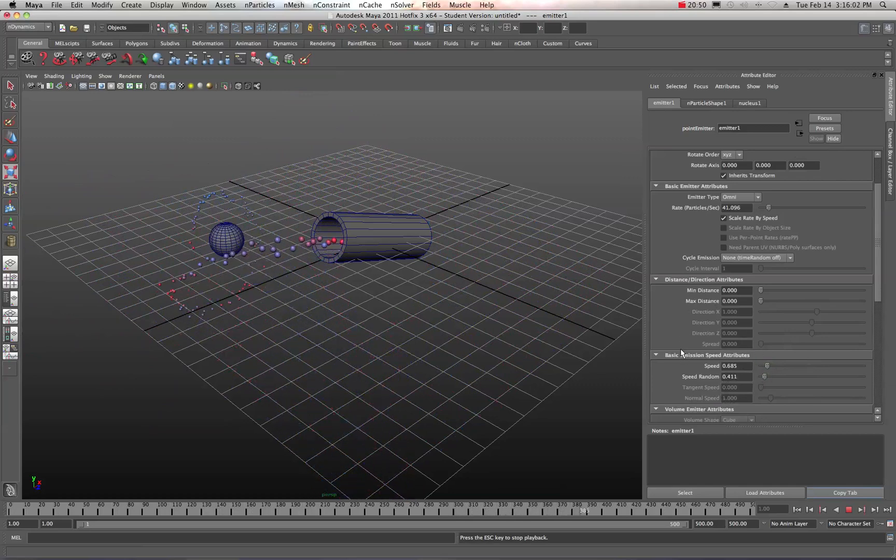
pyautogui.scroll(-1, 681, 348)
pyautogui.scroll(-1, 680, 348)
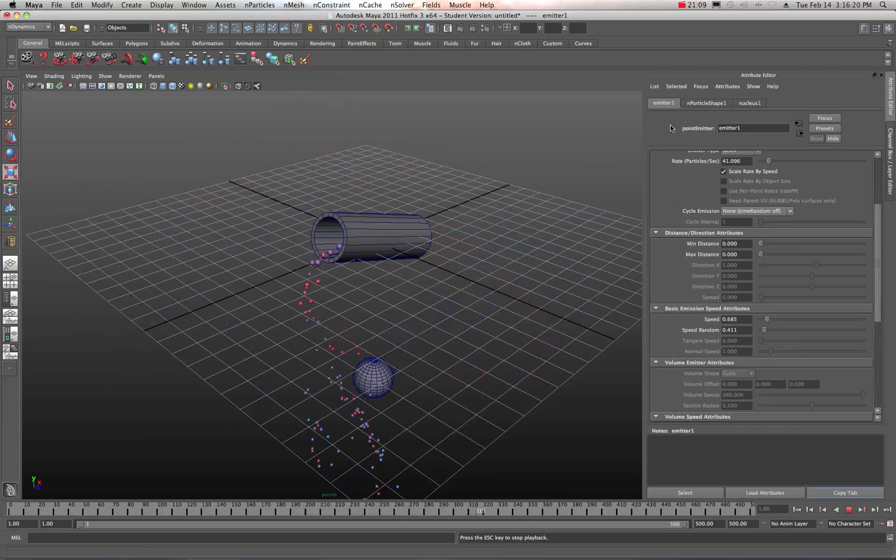
pyautogui.press('Escape')
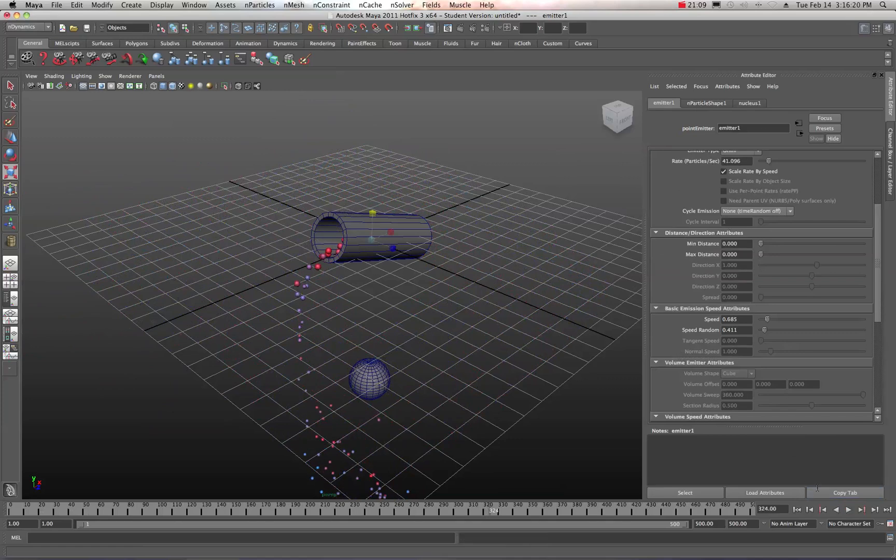
pyautogui.click(798, 509)
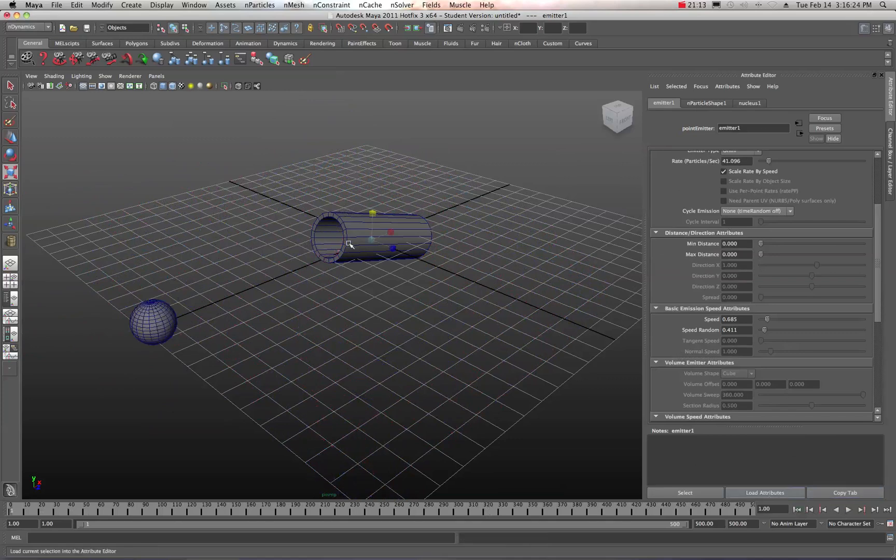
# - Turn on Use Plane for the nucleus ground plane and play the simulation to inspect the particles around the pipe near ground level
pyautogui.click(749, 103)
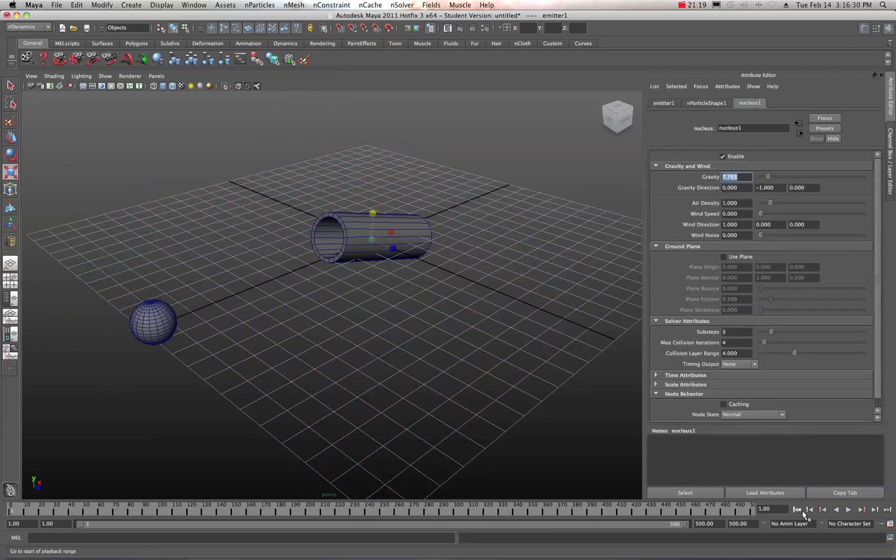
pyautogui.click(848, 508)
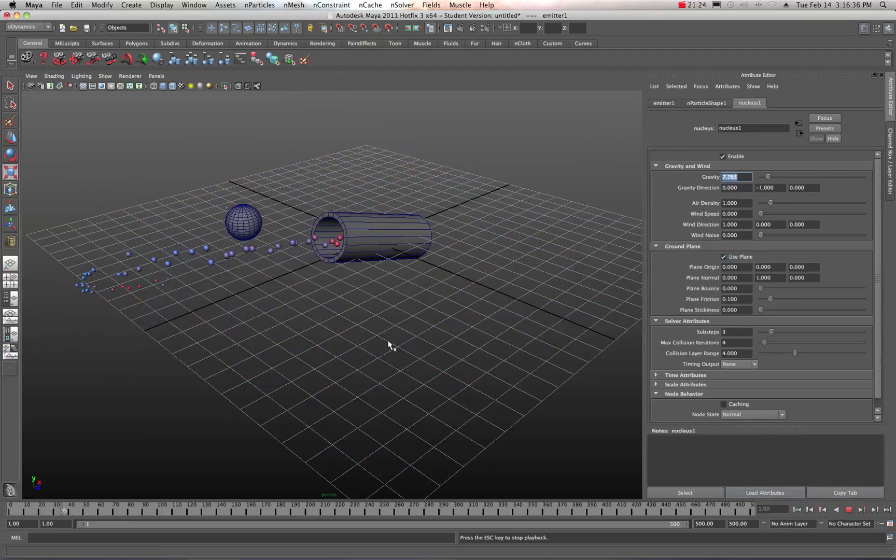
pyautogui.keyDown('alt'); pyautogui.moveTo(388, 340); pyautogui.dragTo(408, 320); pyautogui.keyUp('alt')
pyautogui.keyDown('alt'); pyautogui.moveTo(408, 320); pyautogui.dragTo(408, 317, button='right'); pyautogui.keyUp('alt')
pyautogui.keyDown('alt'); pyautogui.moveTo(374, 224); pyautogui.dragTo(376, 294); pyautogui.keyUp('alt')
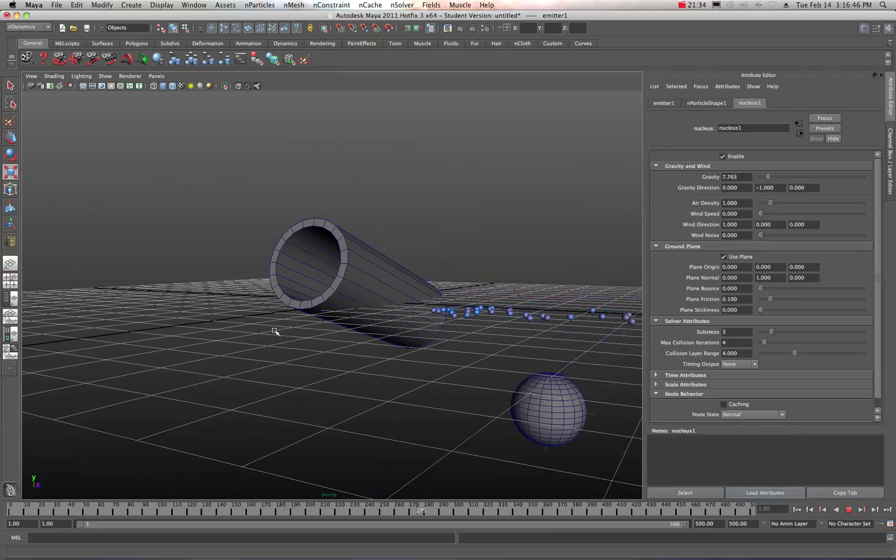
pyautogui.keyDown('alt'); pyautogui.moveTo(299, 345); pyautogui.dragTo(298, 351); pyautogui.keyUp('alt')
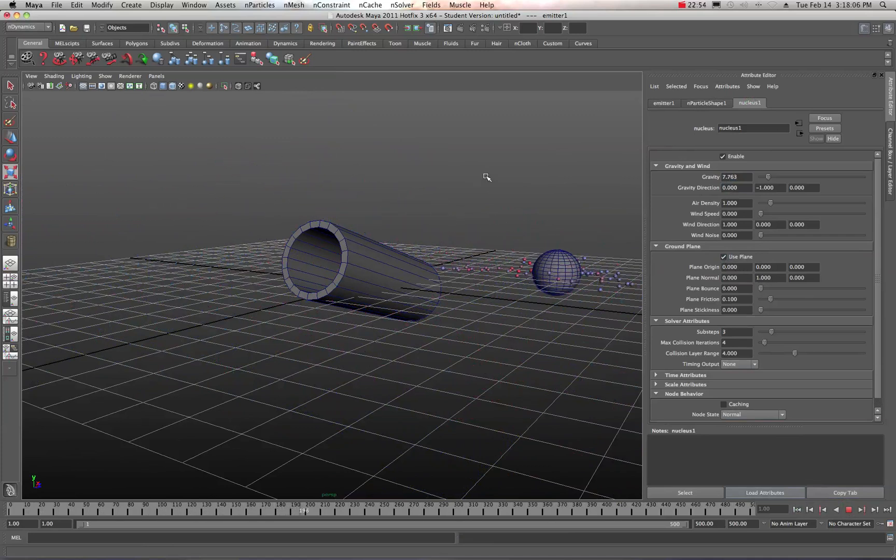
pyautogui.click(680, 6)
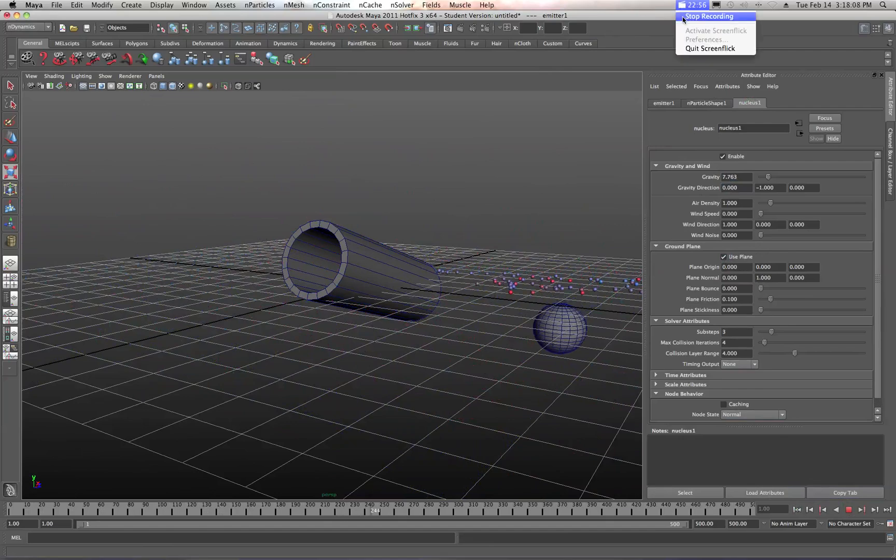